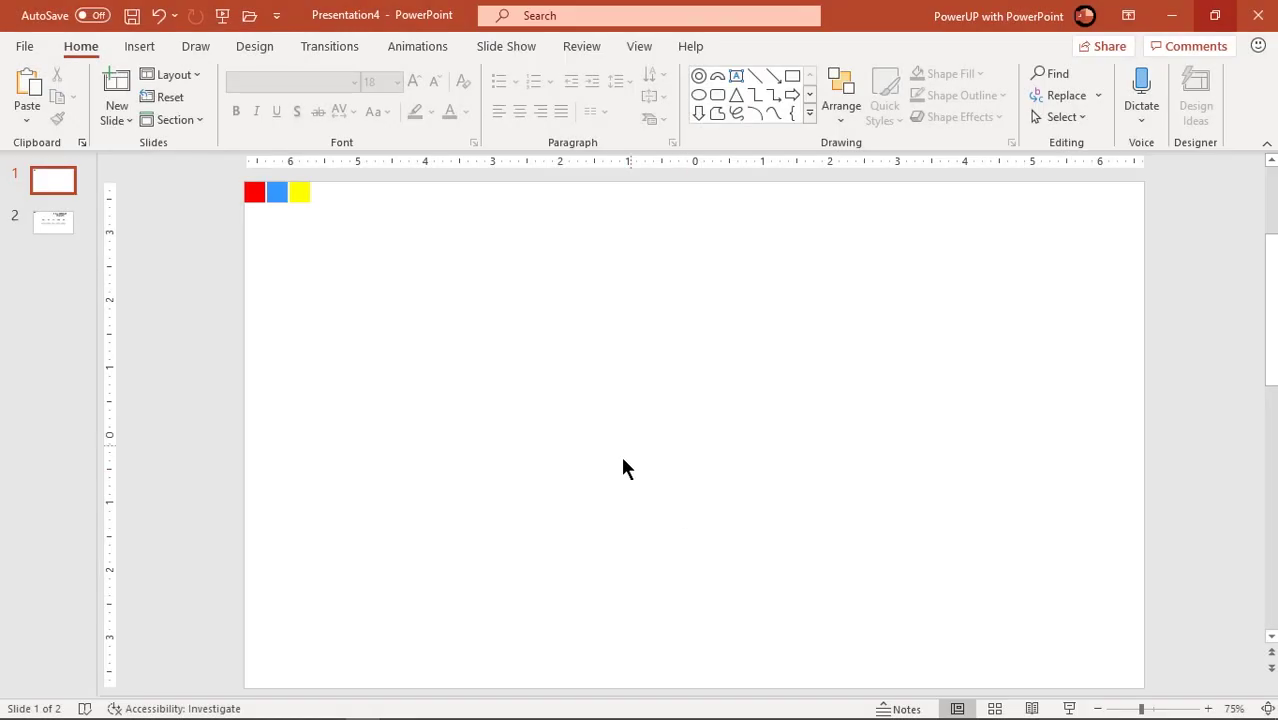
# Turn on the View guides so dashed centre lines cross the blank slide.
pyautogui.click(639, 46)
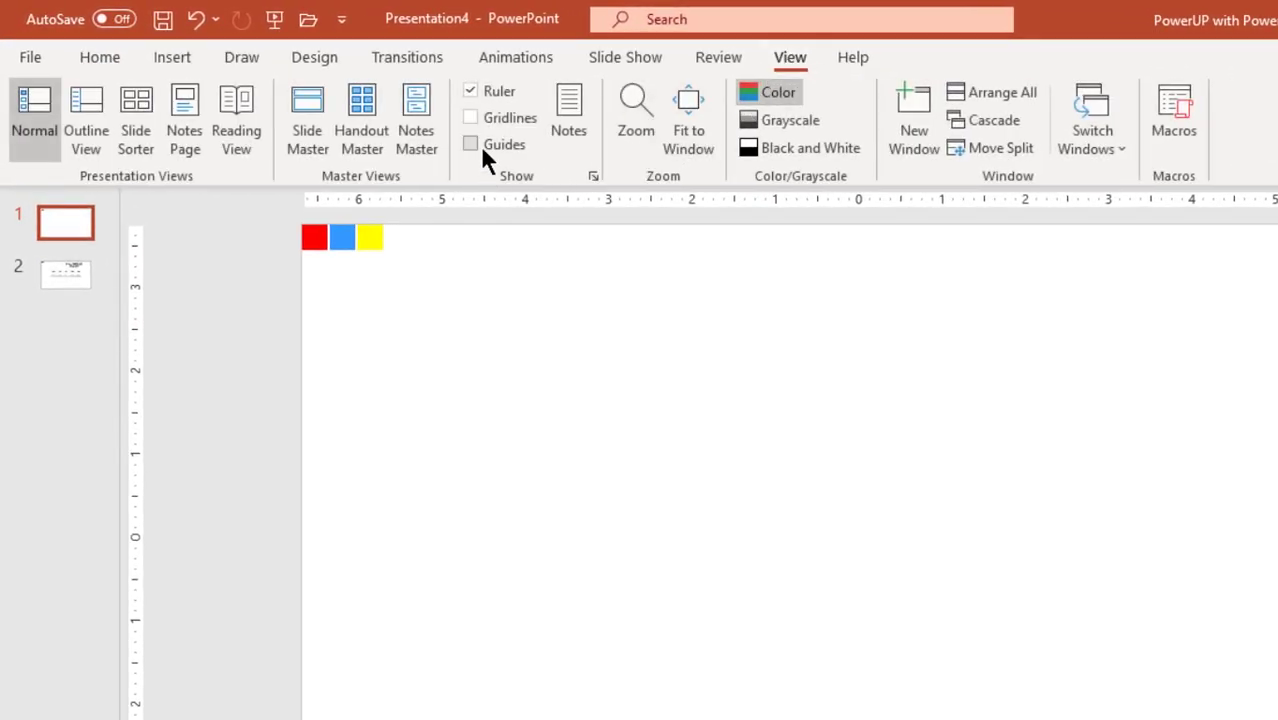
# Draw a blue hollow circle at the slide centre, widen its hole, and give it no outline.
pyautogui.click(172, 58)
pyautogui.click(371, 155)
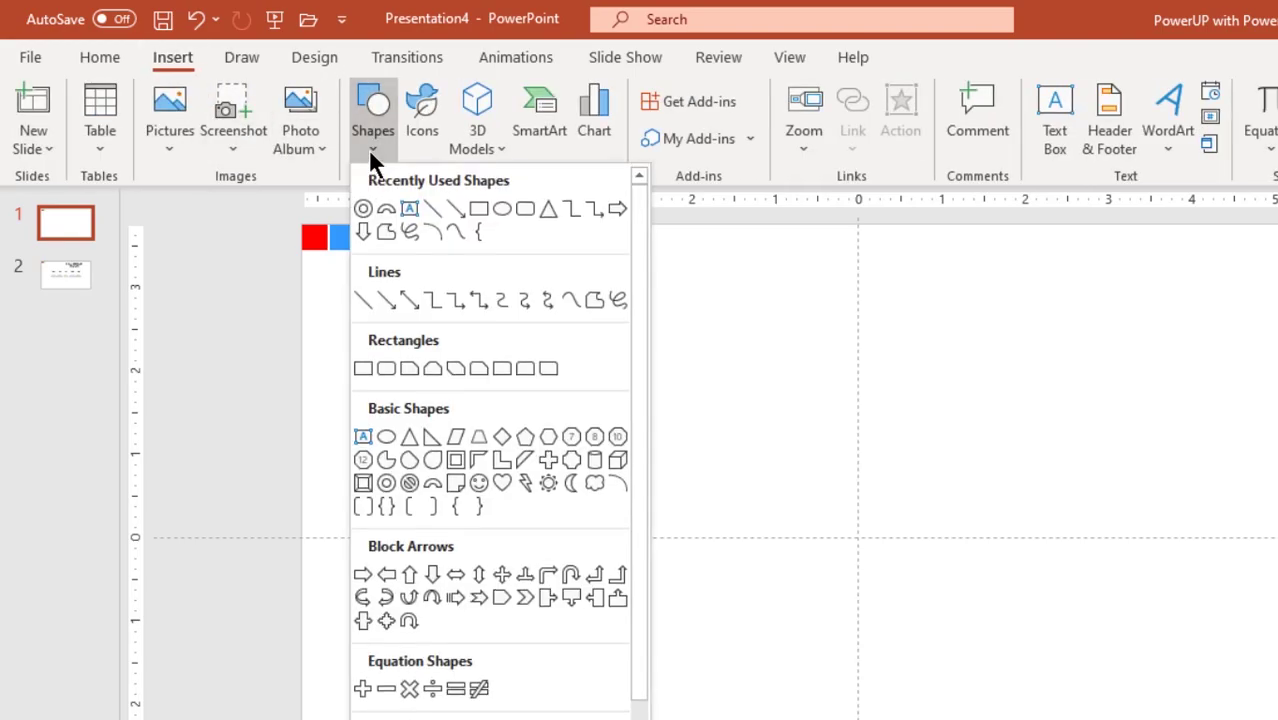
pyautogui.click(387, 483)
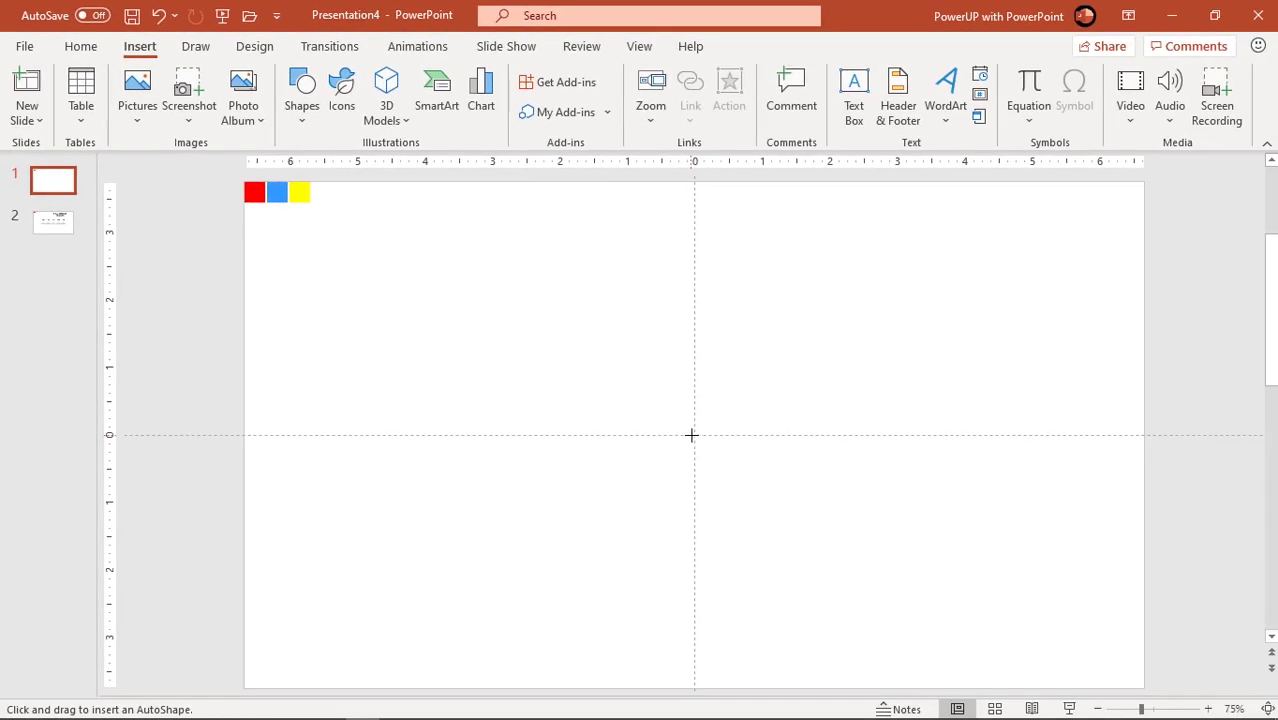
pyautogui.moveTo(698, 438); pyautogui.dragTo(776, 502)
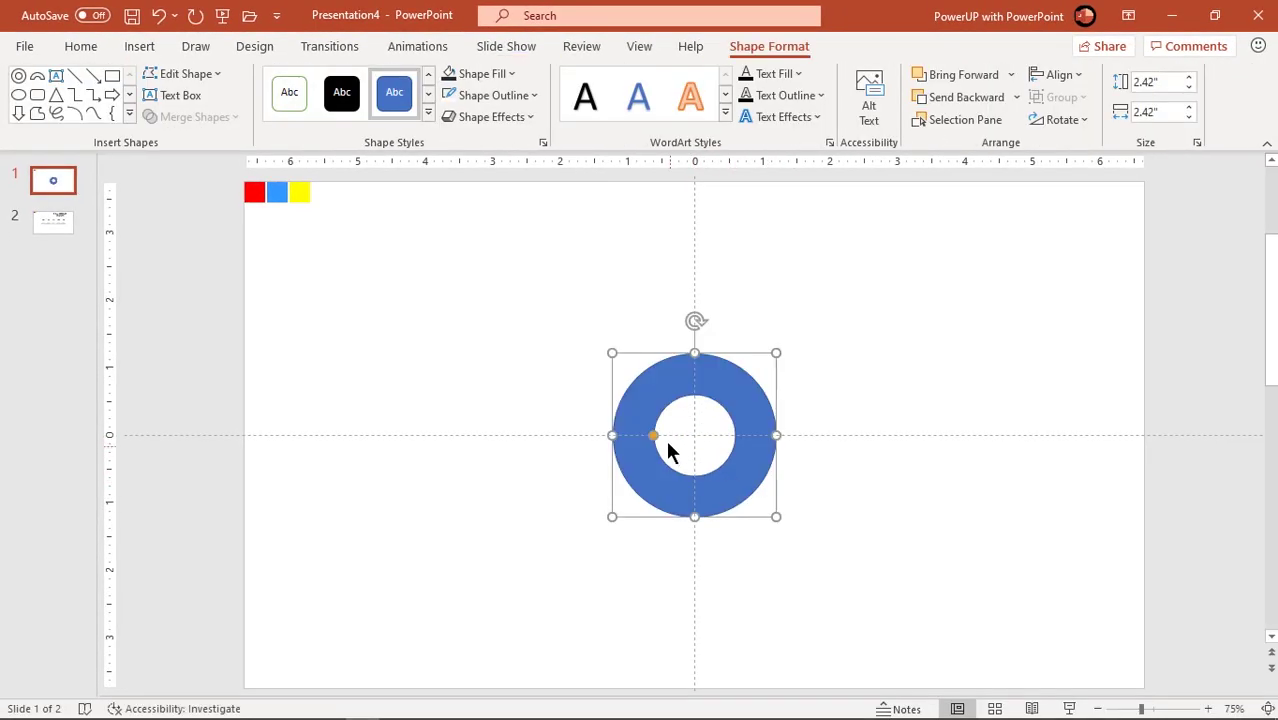
pyautogui.moveTo(655, 438); pyautogui.dragTo(648, 453)
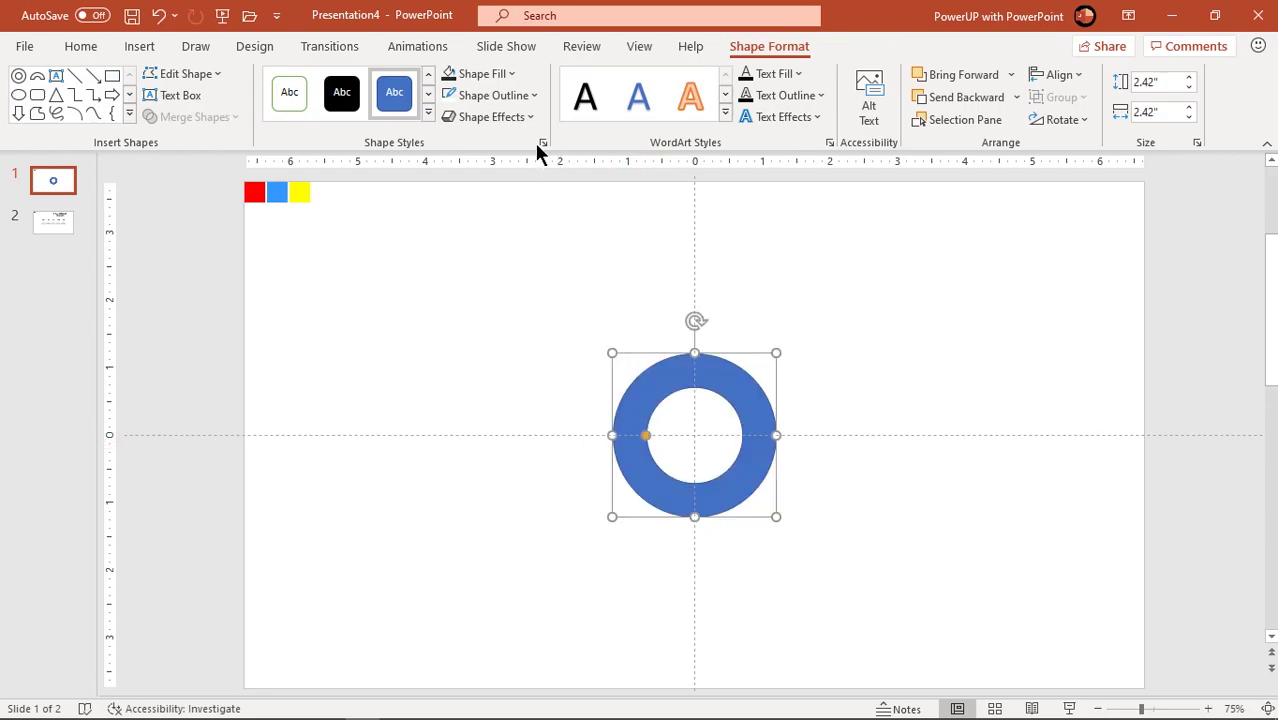
pyautogui.click(521, 96)
pyautogui.click(500, 300)
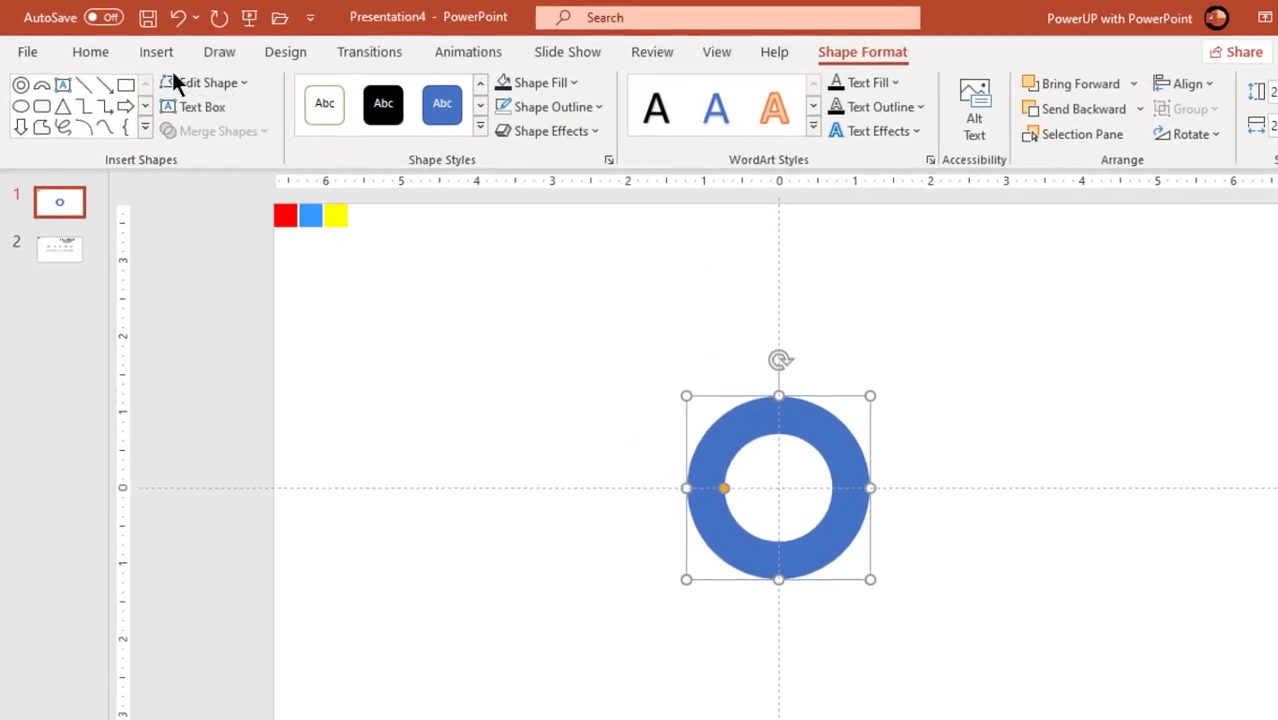
# Draw a rectangle covering the lower half of the ring.
pyautogui.click(157, 50)
pyautogui.click(338, 138)
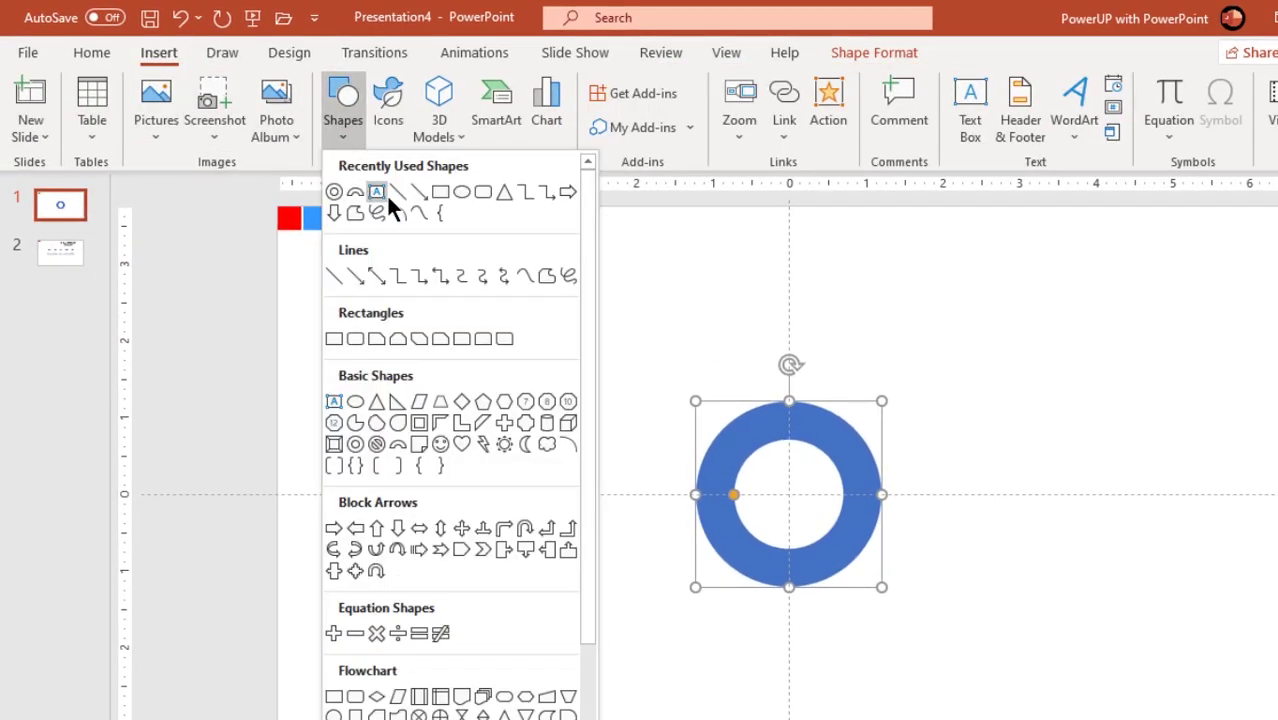
pyautogui.click(438, 196)
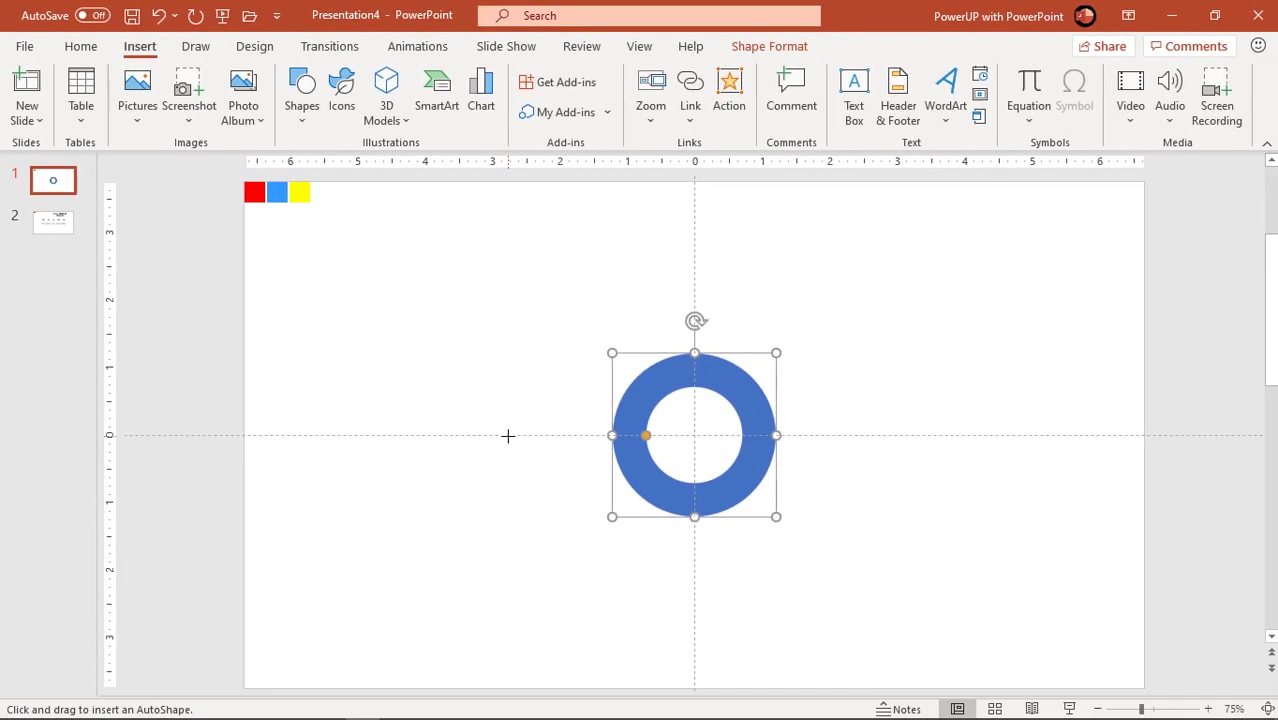
pyautogui.moveTo(577, 494); pyautogui.dragTo(902, 653)
pyautogui.moveTo(795, 575); pyautogui.dragTo(845, 598)
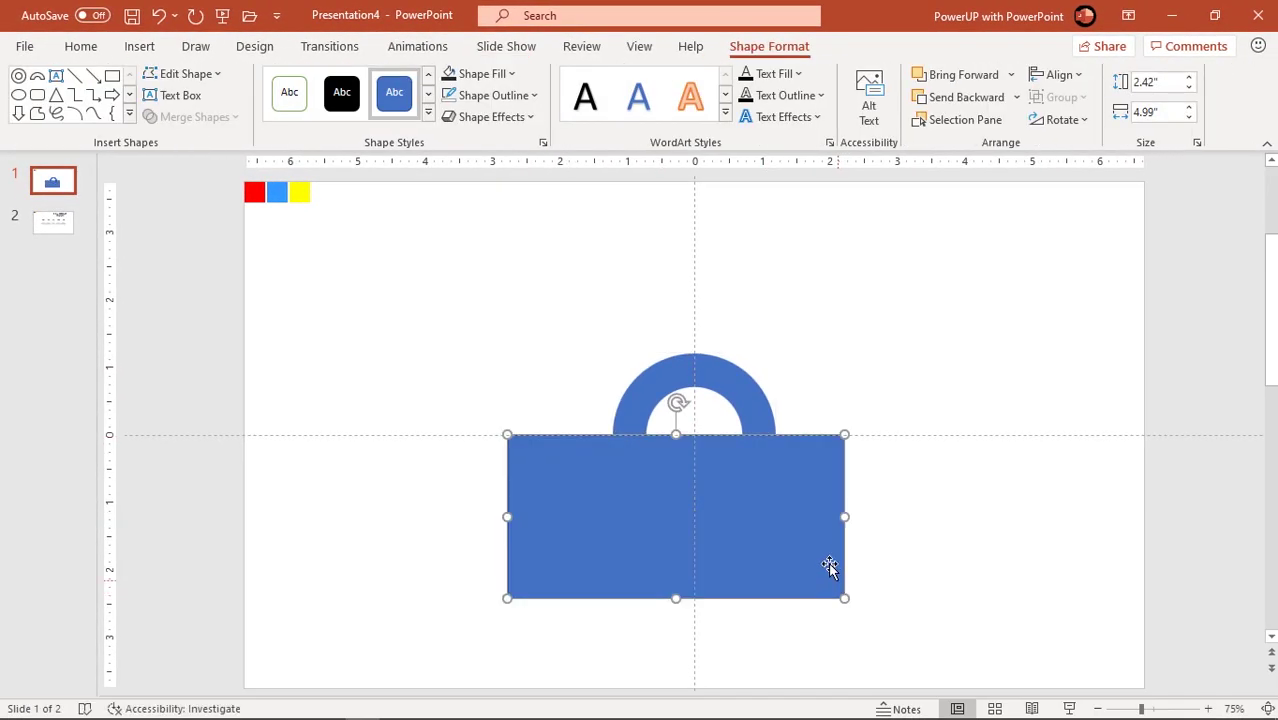
# Subtract the rectangle from the ring to leave a 1.21 by 2.42 inch arch.
pyautogui.click(749, 395)
pyautogui.keyDown('shift'); pyautogui.click(812, 500); pyautogui.keyUp('shift')
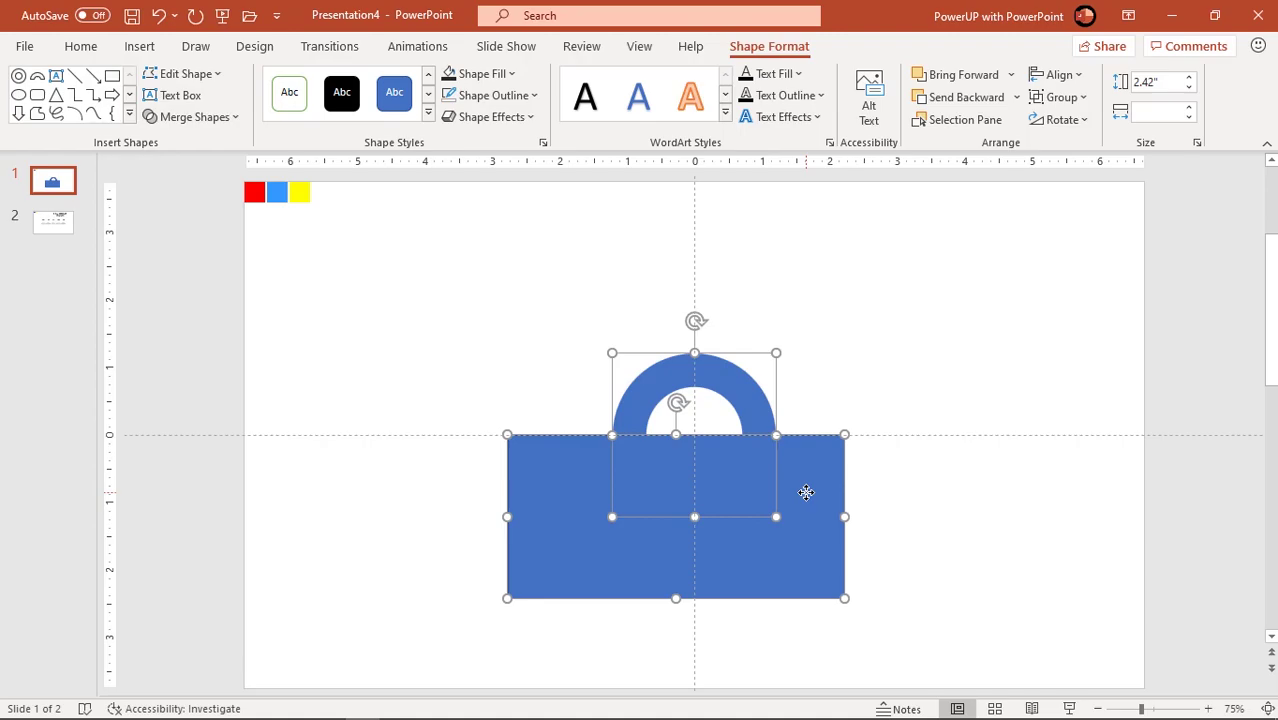
pyautogui.click(254, 145)
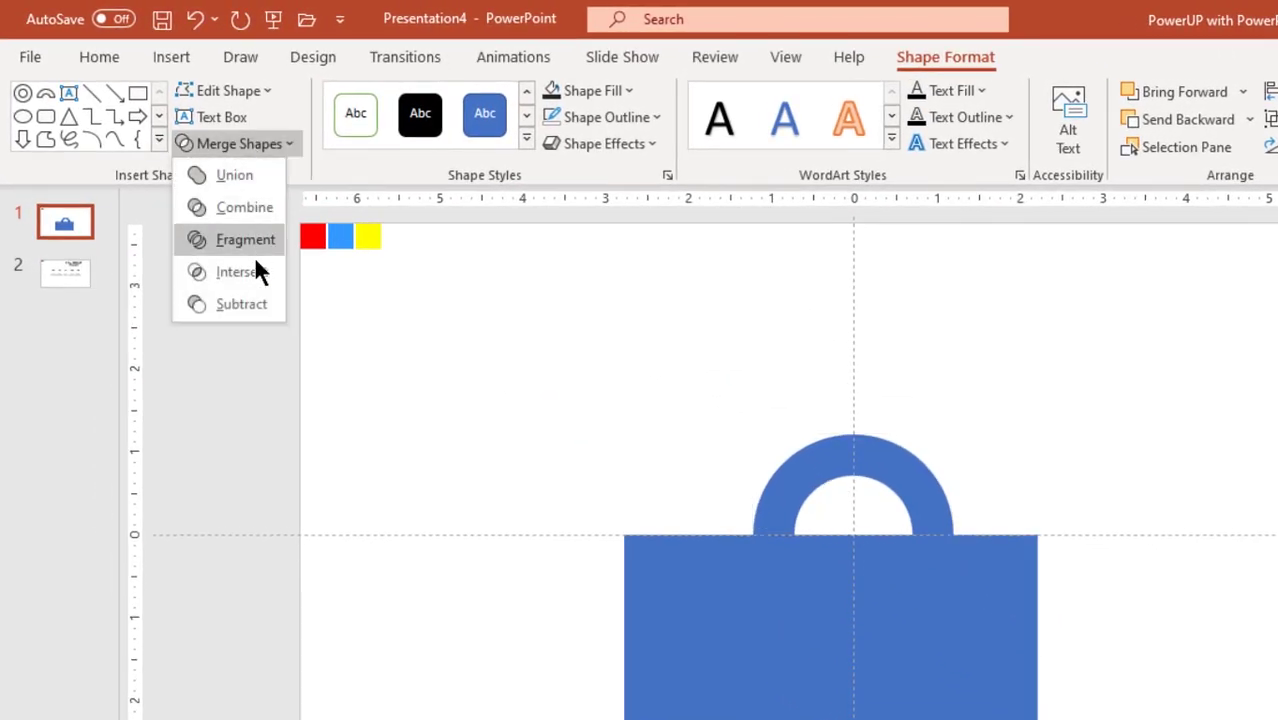
pyautogui.click(252, 301)
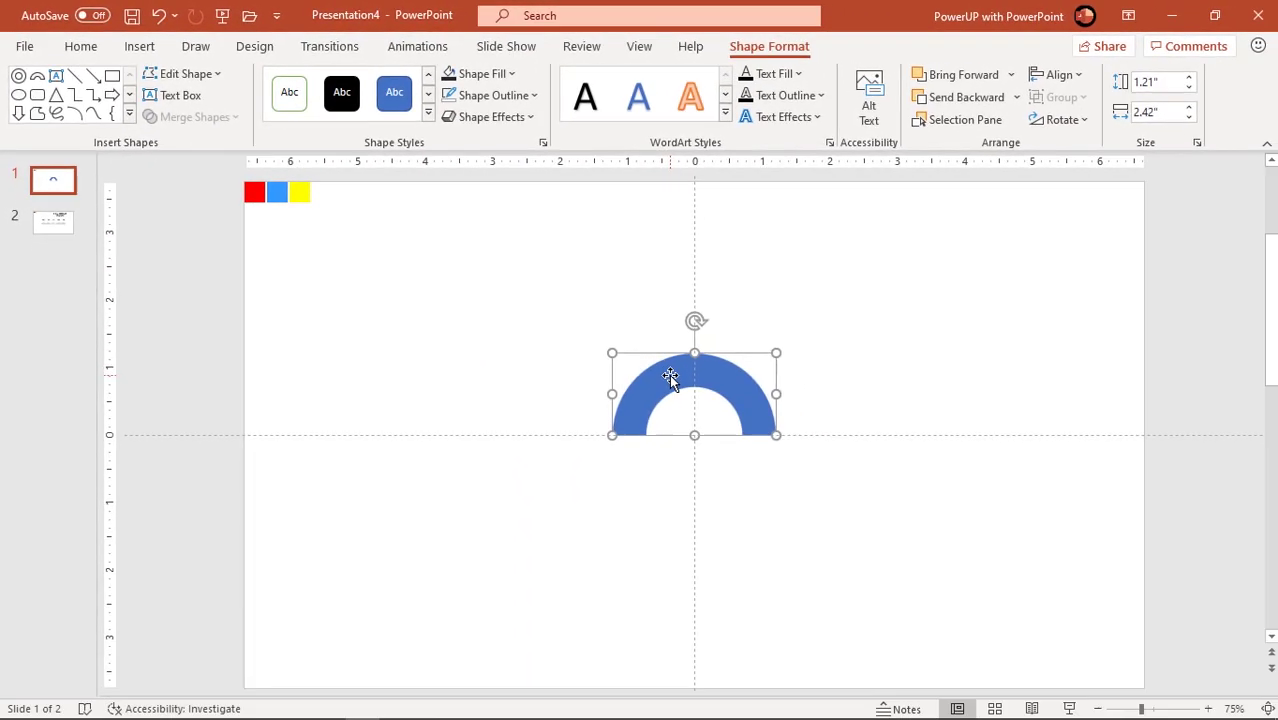
# Move the arch left, duplicate it, flip the copy vertically, and join it to the arch's end.
pyautogui.moveTo(740, 410); pyautogui.dragTo(506, 427)
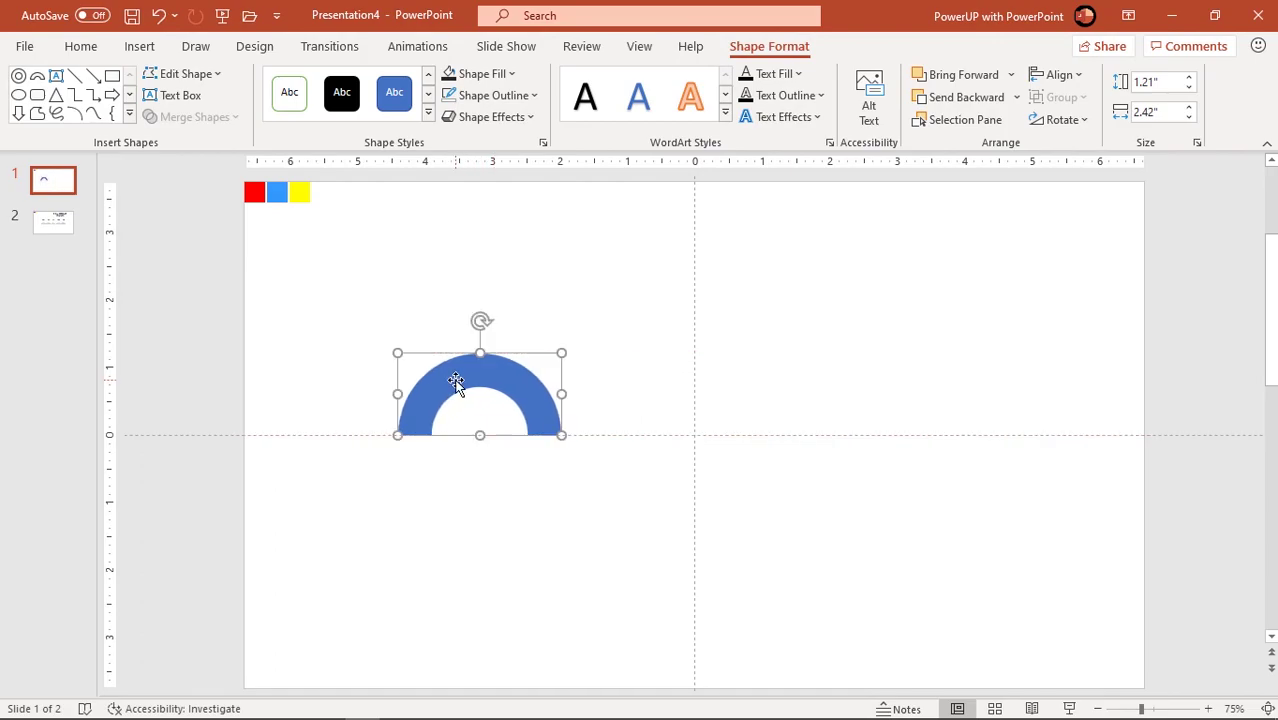
pyautogui.moveTo(460, 388); pyautogui.dragTo(590, 466)
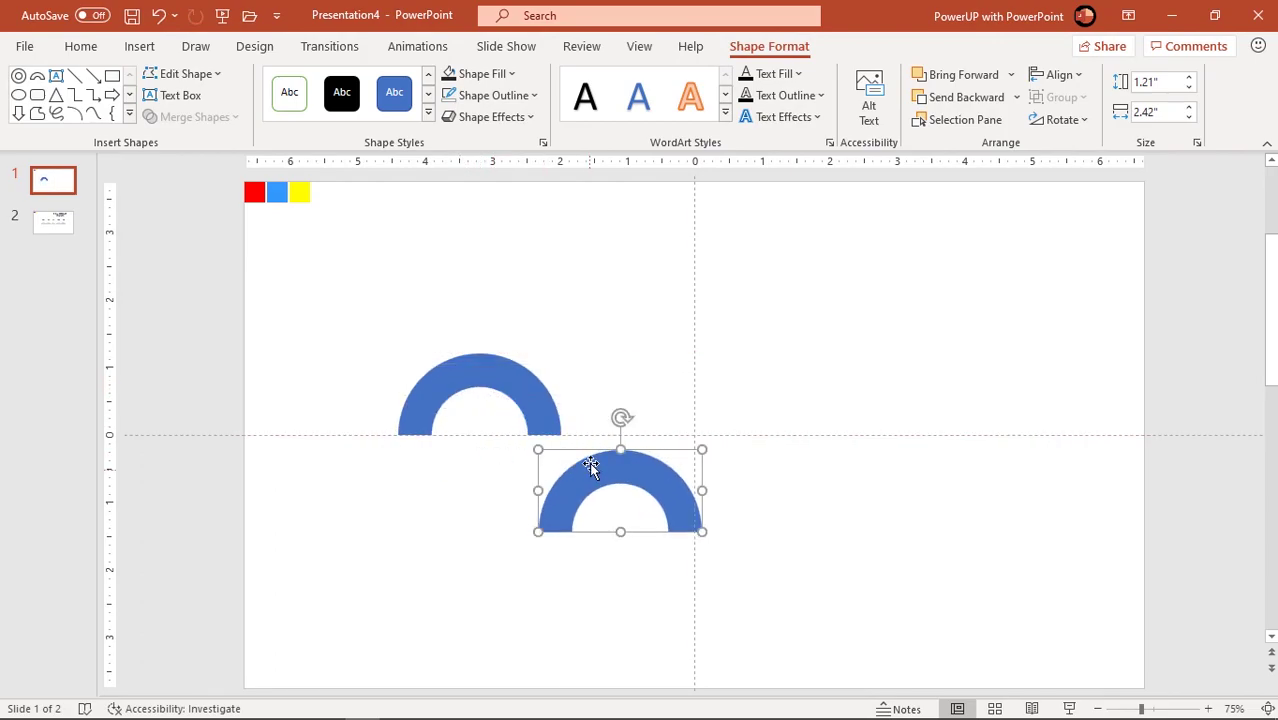
pyautogui.click(1063, 122)
pyautogui.click(1052, 196)
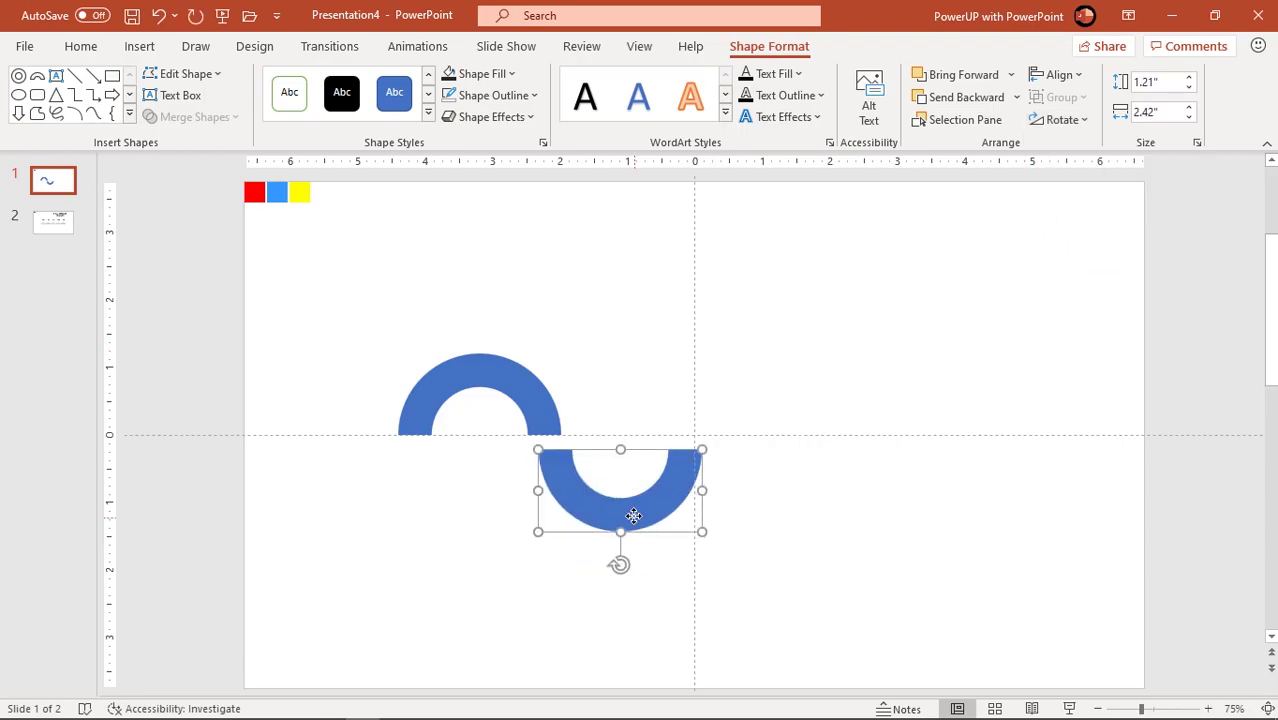
pyautogui.moveTo(634, 516); pyautogui.dragTo(629, 505)
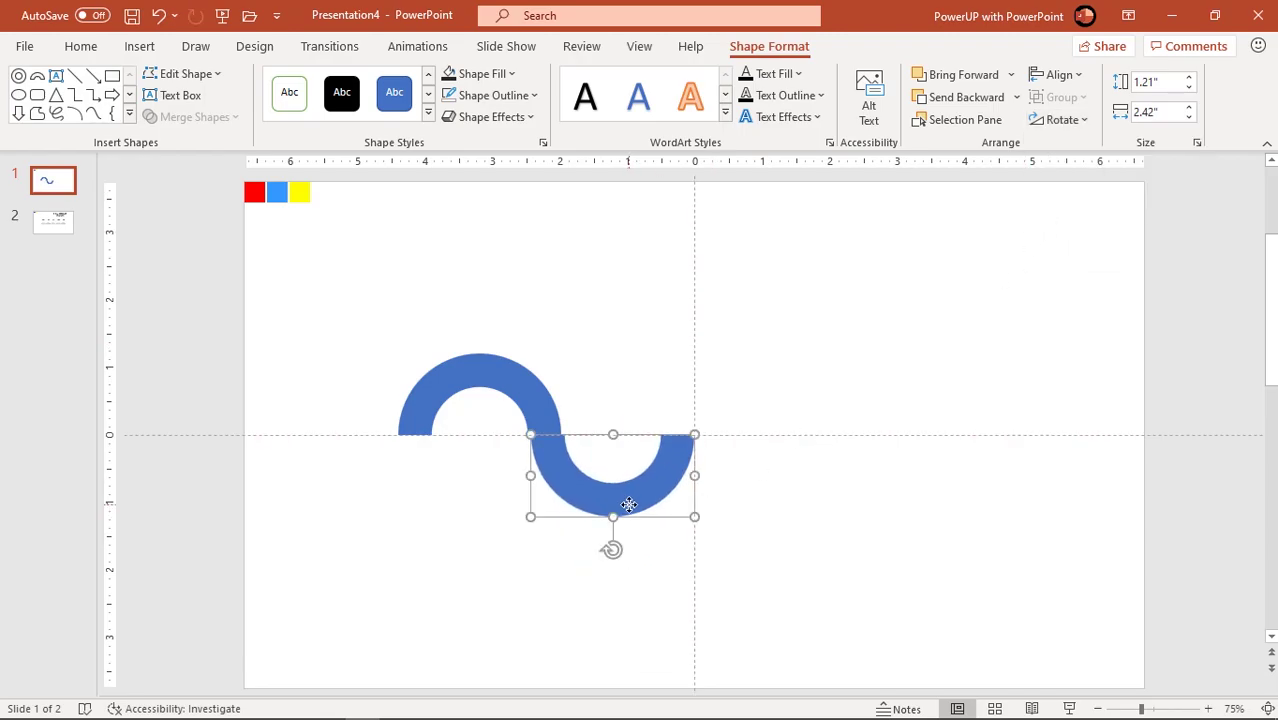
# Copy both arches to the right and nudge them to continue the wave.
pyautogui.scroll(10, 629, 505)
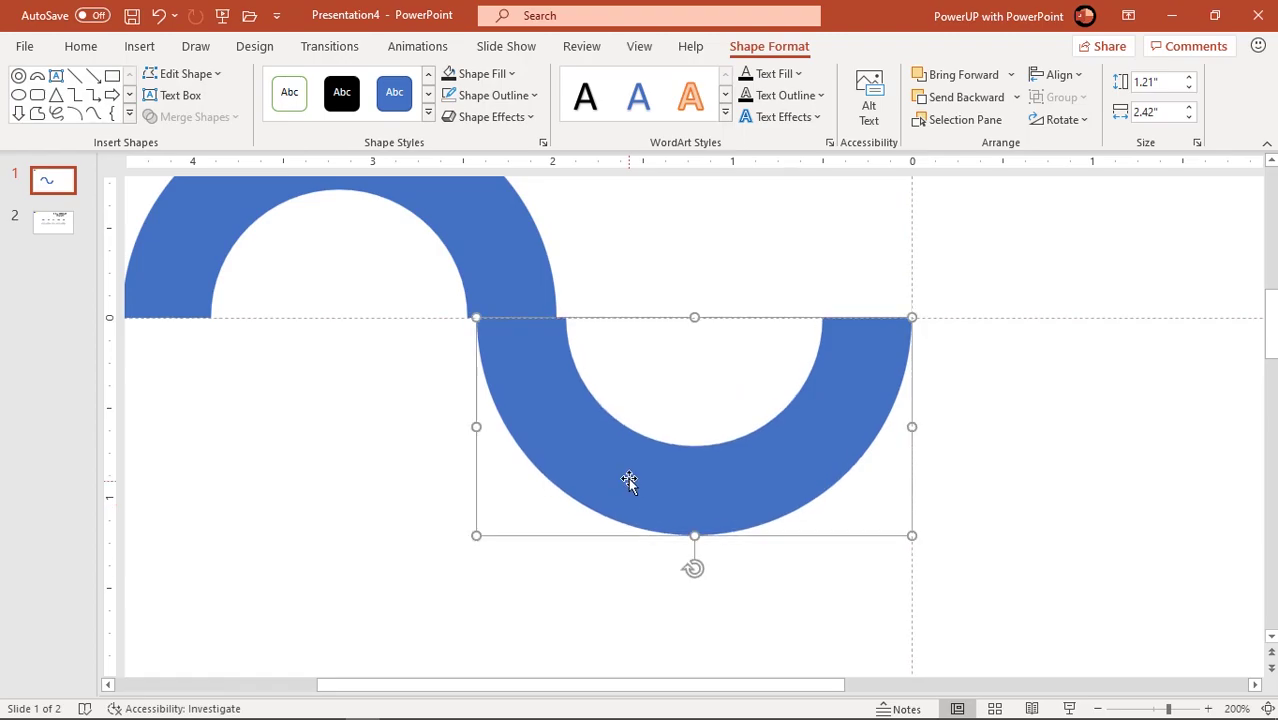
pyautogui.click(534, 295)
pyautogui.scroll(-5, 538, 345)
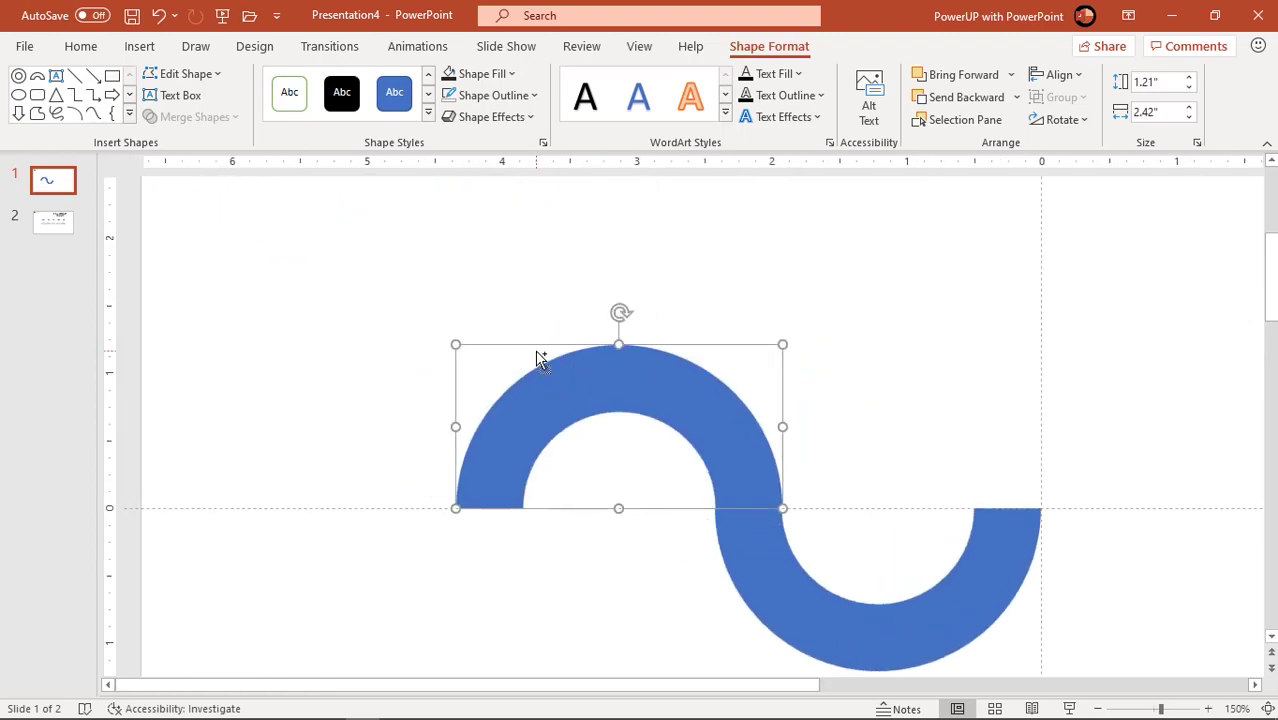
pyautogui.scroll(-5, 570, 415)
pyautogui.keyDown('shift'); pyautogui.click(558, 514); pyautogui.keyUp('shift')
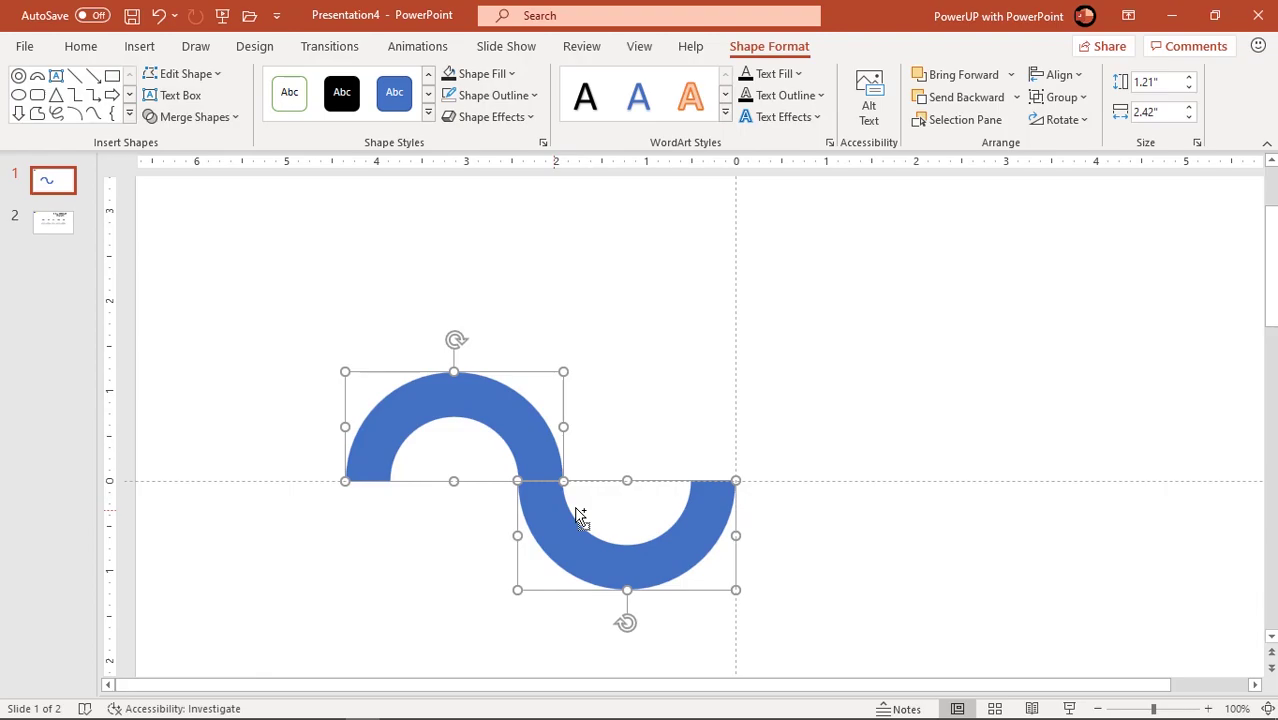
pyautogui.moveTo(576, 517); pyautogui.dragTo(901, 496)
pyautogui.scroll(10, 873, 515)
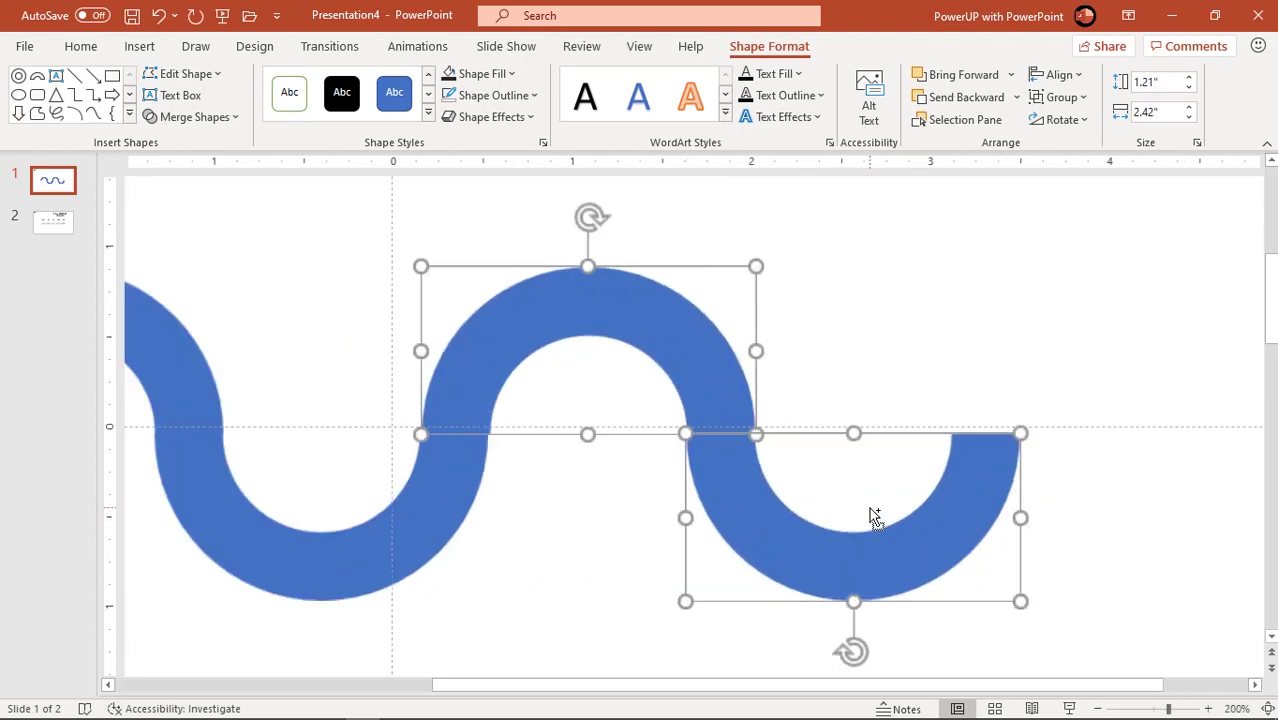
pyautogui.scroll(10, 869, 507)
pyautogui.moveTo(699, 686); pyautogui.dragTo(660, 672)
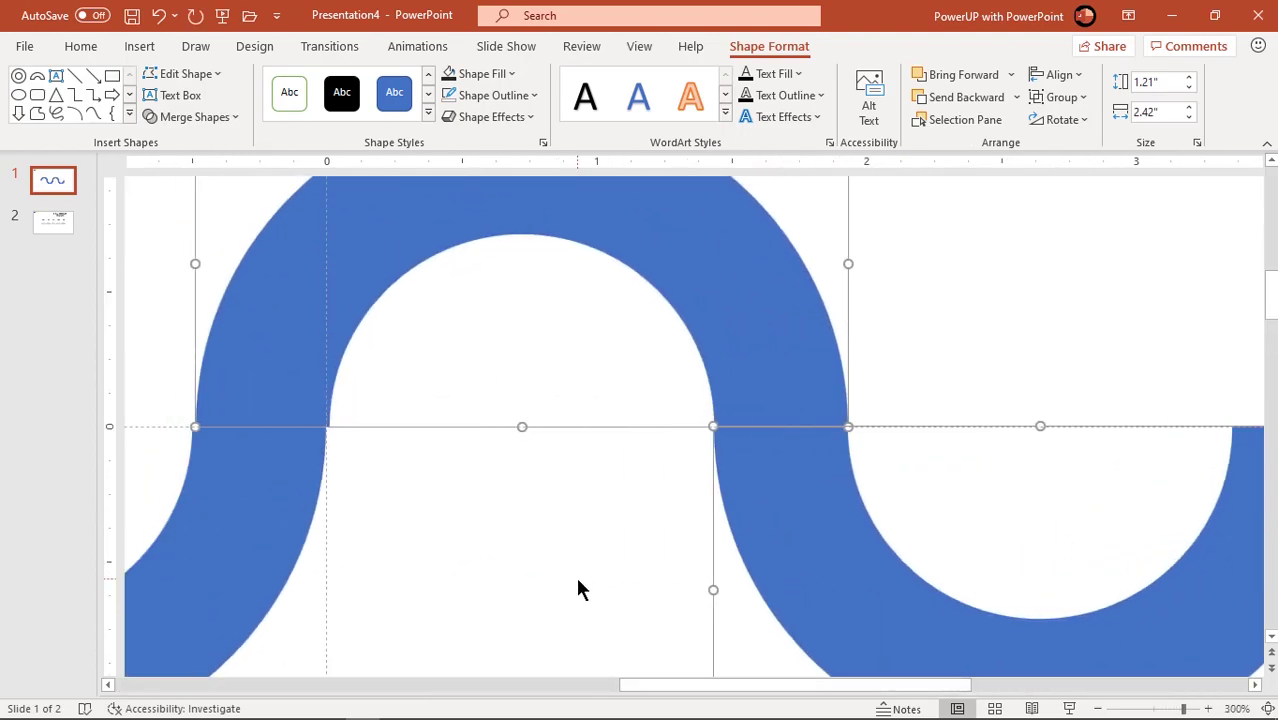
pyautogui.hotkey('ctrl', 'Left')
pyautogui.hotkey('ctrl', 'Left')
pyautogui.hotkey('ctrl', 'Left')
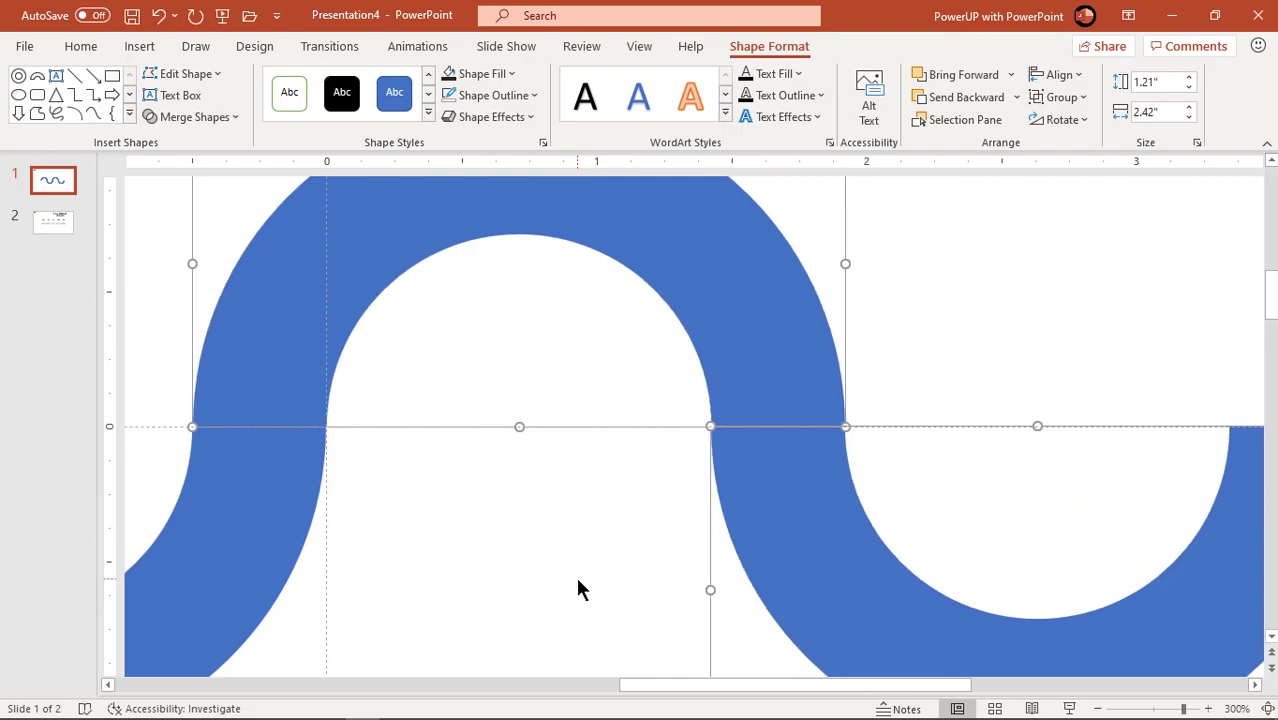
pyautogui.scroll(-10, 576, 573)
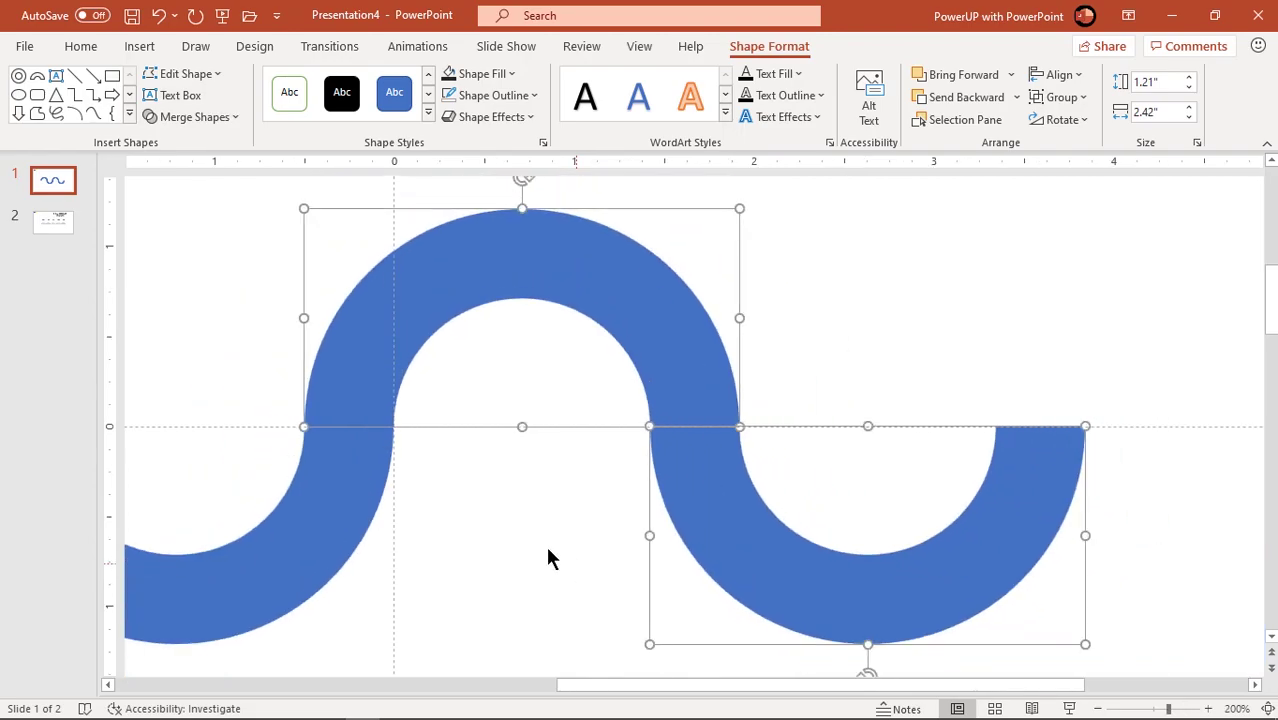
pyautogui.click(513, 537)
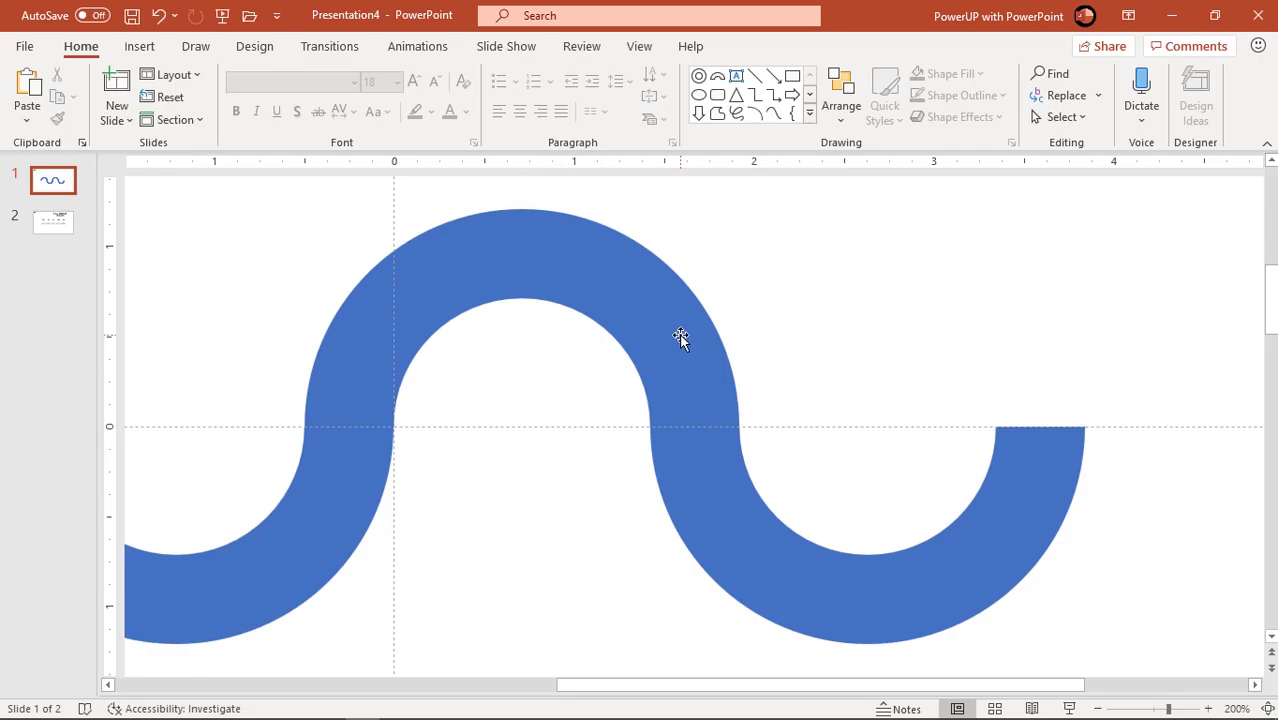
# Copy an upright arch onto the wave's right end, then zoom in on the leftmost arc.
pyautogui.moveTo(680, 338); pyautogui.dragTo(1210, 353)
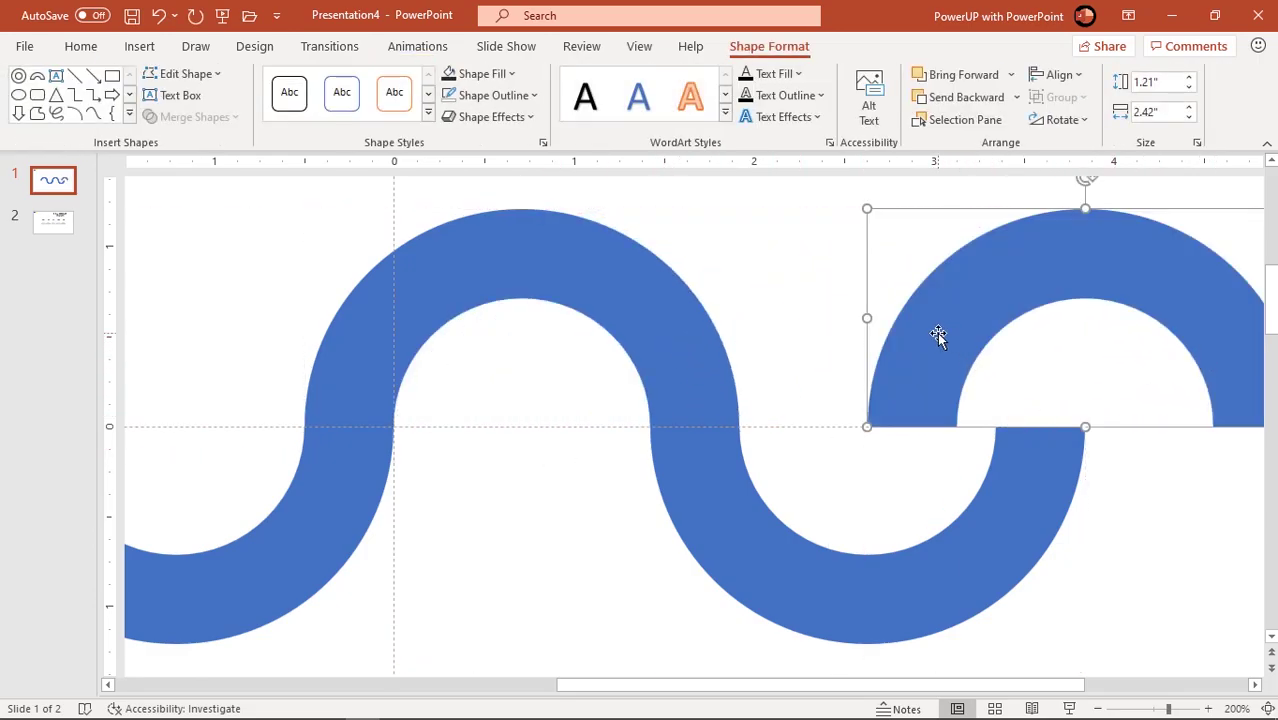
pyautogui.moveTo(938, 334); pyautogui.dragTo(1061, 337)
pyautogui.keyDown('ctrl'); pyautogui.scroll(-5, 936, 439); pyautogui.keyUp('ctrl')
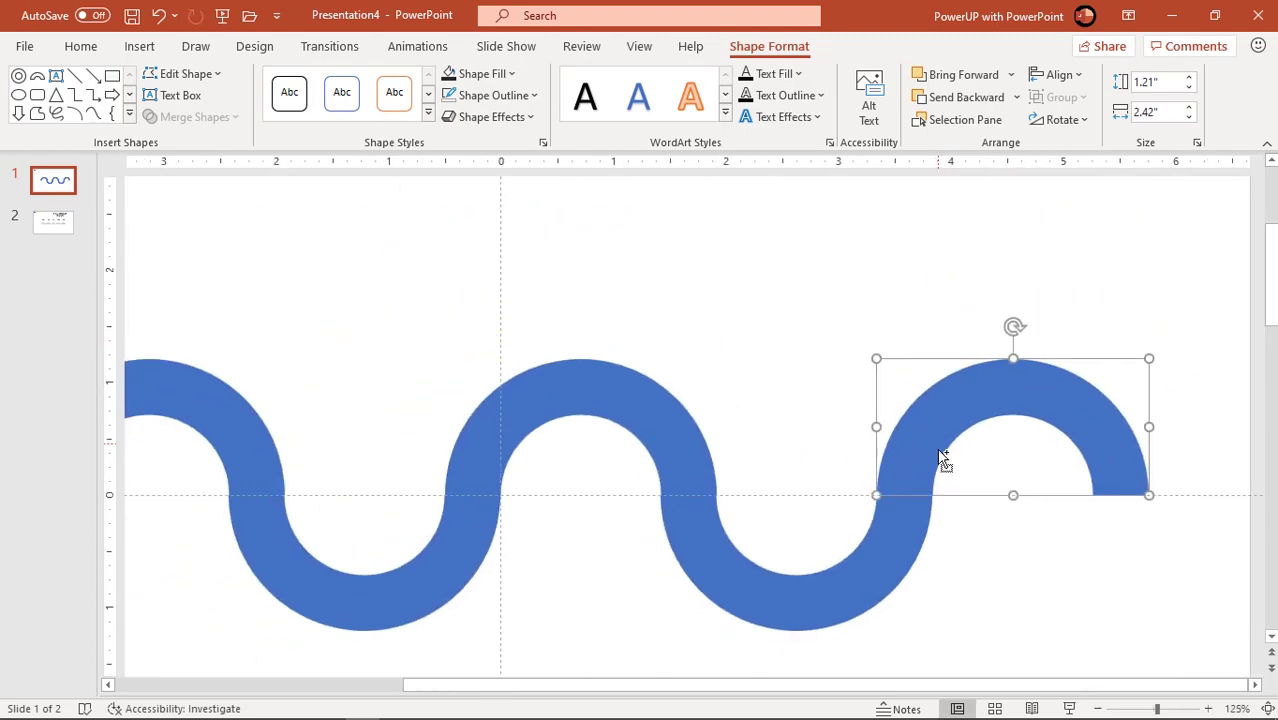
pyautogui.moveTo(740, 686); pyautogui.dragTo(456, 682)
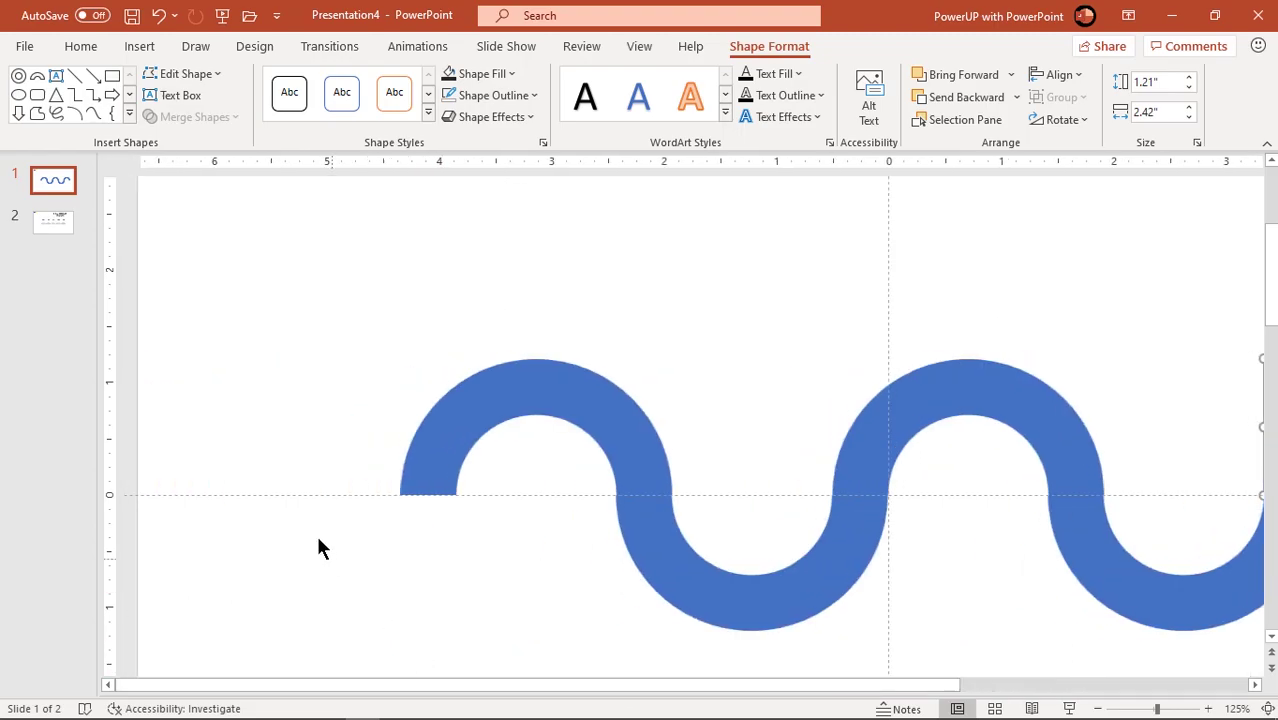
pyautogui.click(428, 471)
pyautogui.keyDown('ctrl'); pyautogui.scroll(6, 428, 471); pyautogui.keyUp('ctrl')
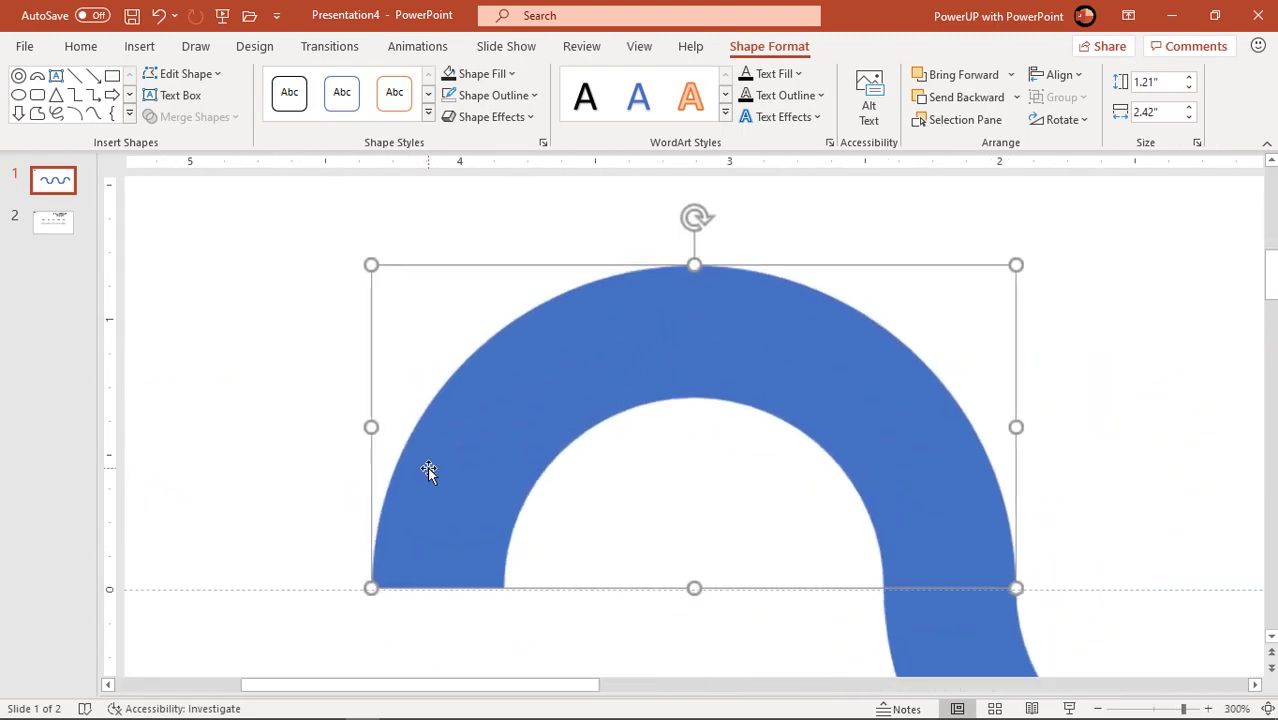
pyautogui.click(432, 625)
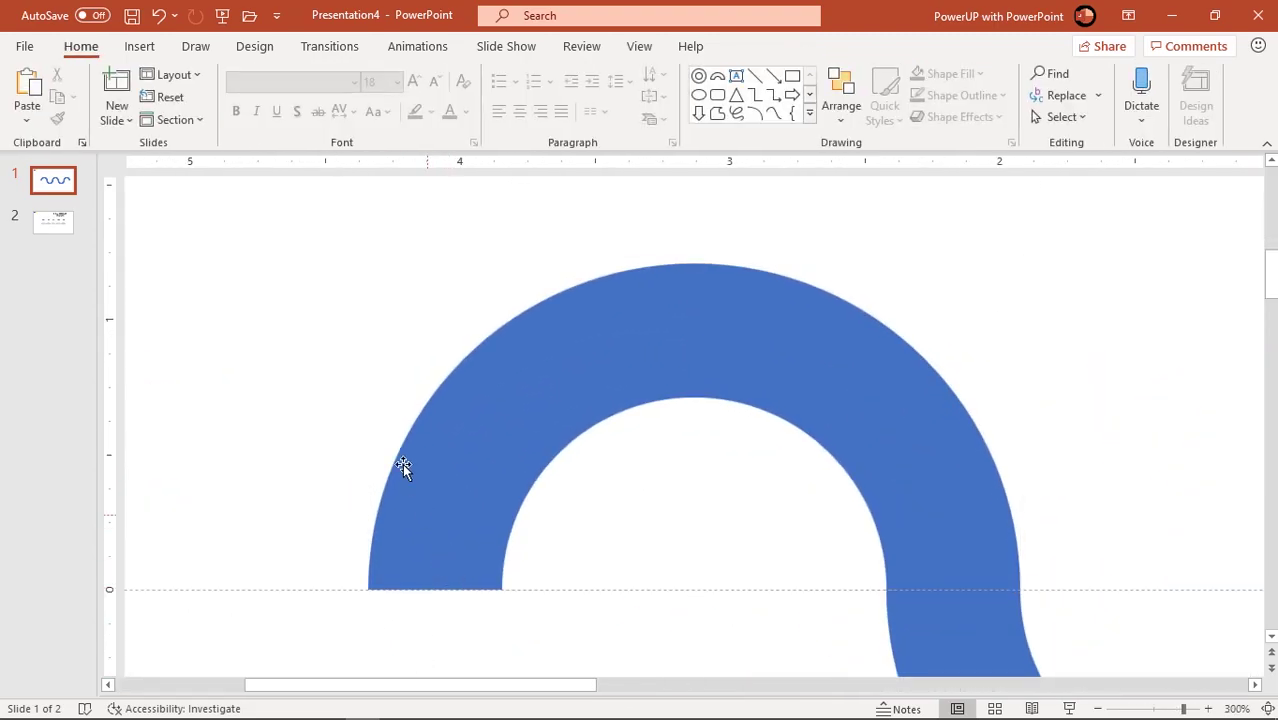
# Draw a small circle at the wave's left end with no outline and dark grey fill.
pyautogui.click(166, 58)
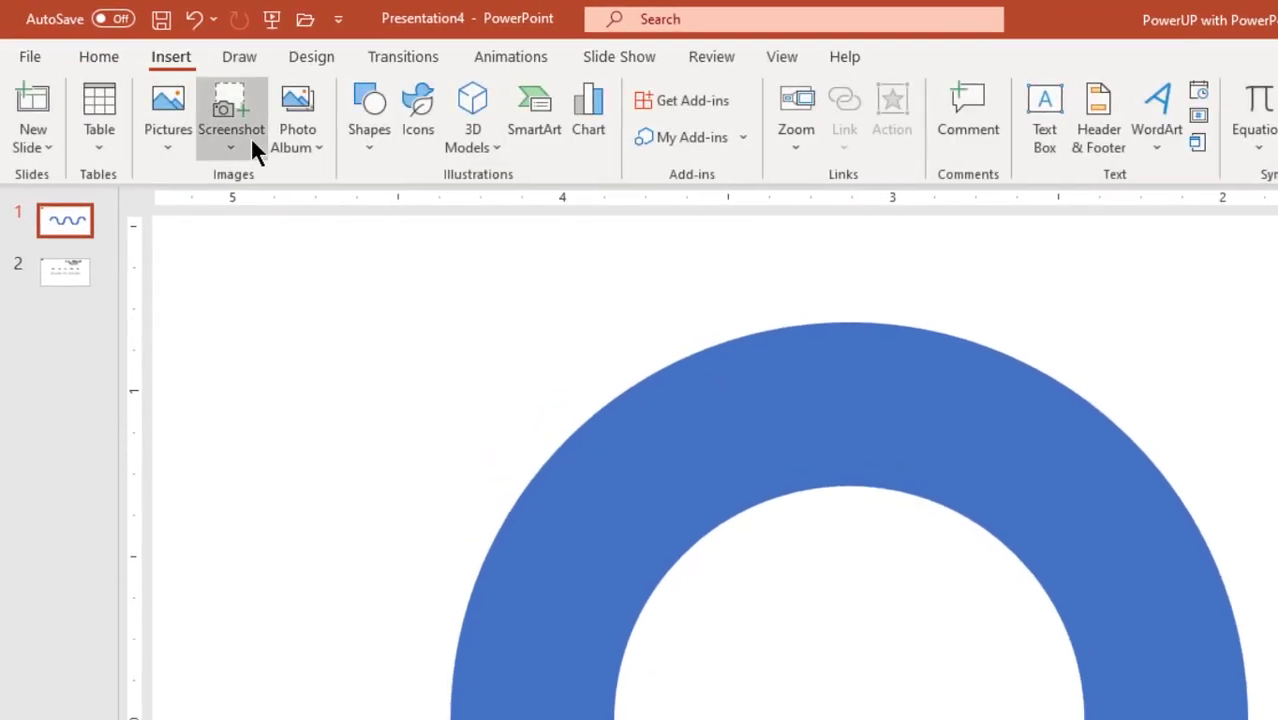
pyautogui.click(362, 143)
pyautogui.click(494, 207)
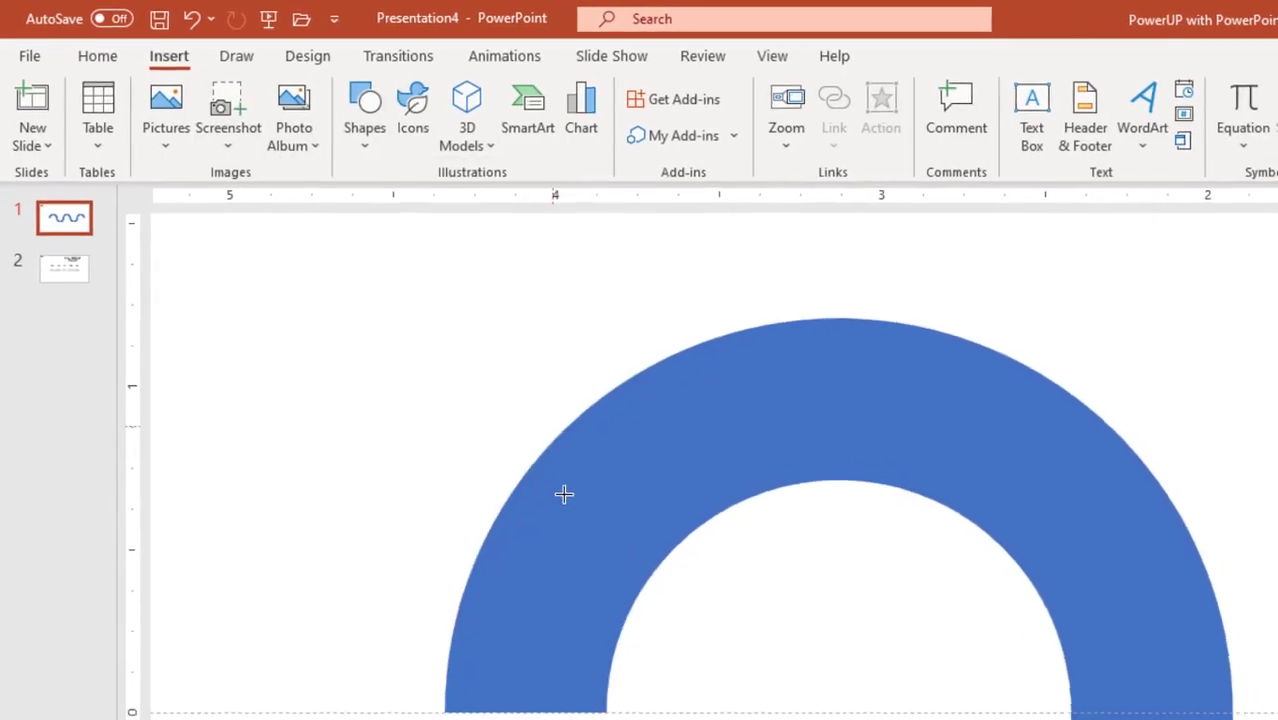
pyautogui.moveTo(346, 518); pyautogui.dragTo(463, 596)
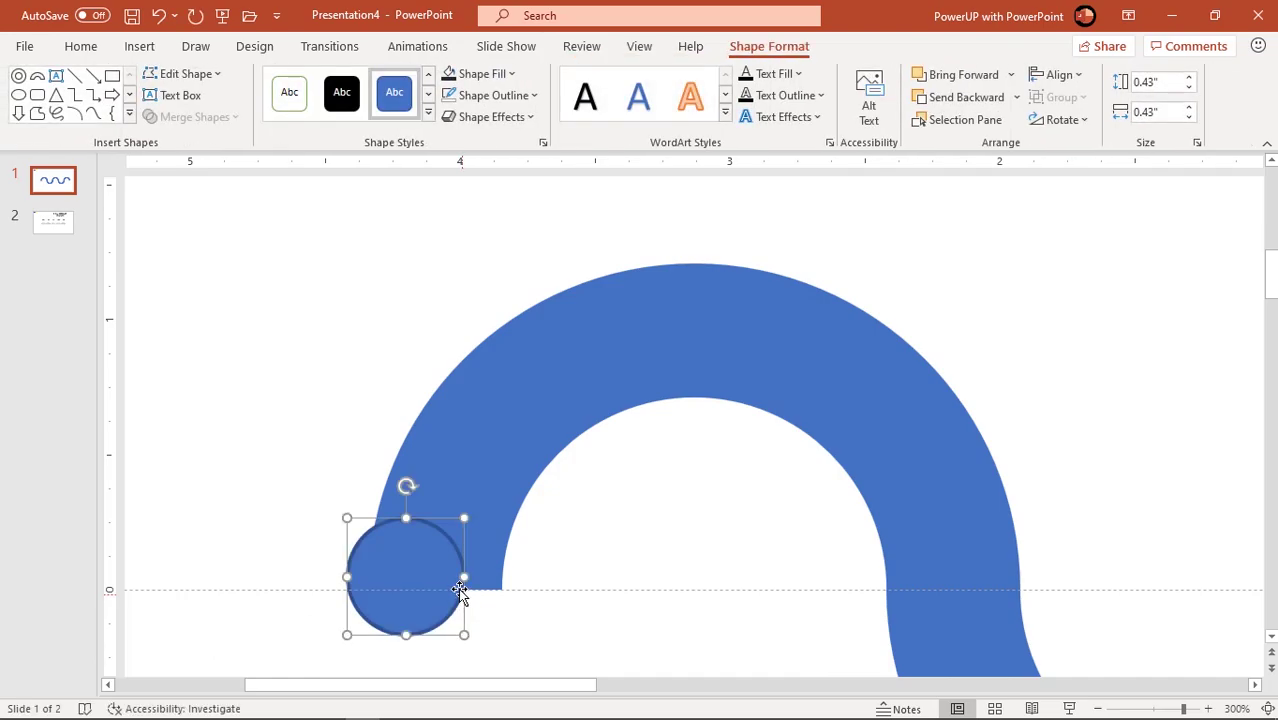
pyautogui.click(512, 96)
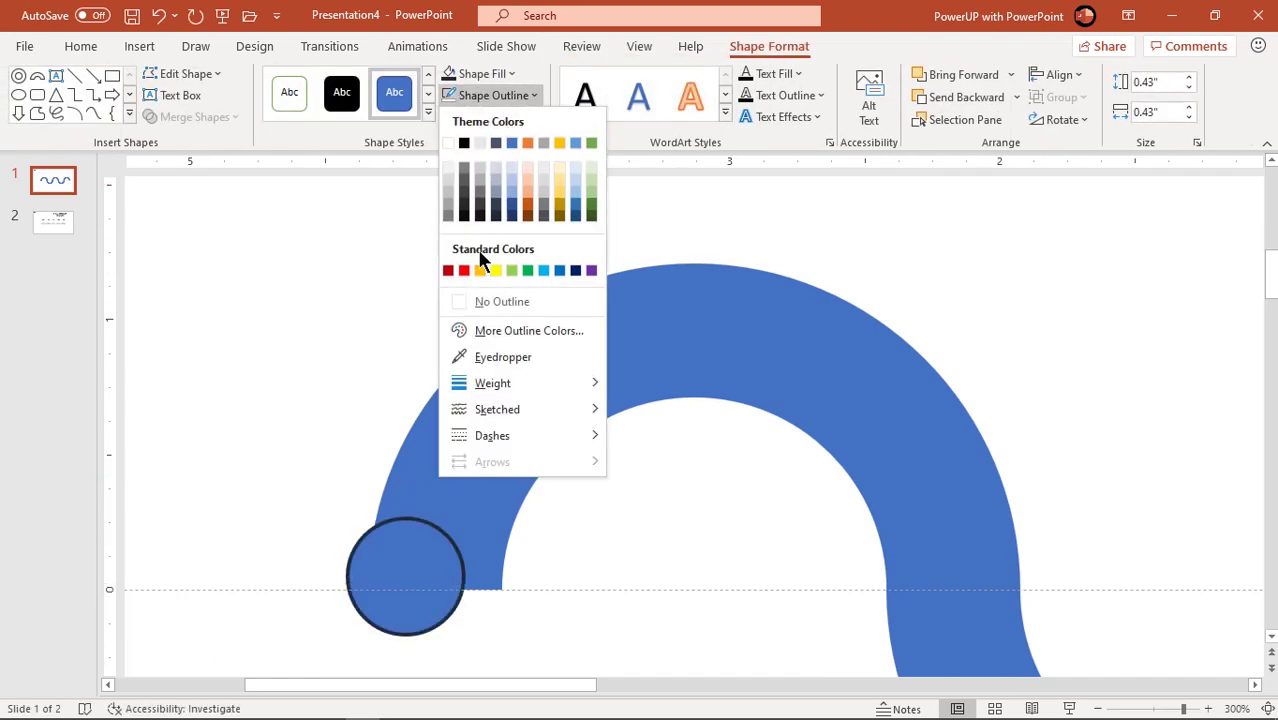
pyautogui.click(475, 296)
pyautogui.click(502, 74)
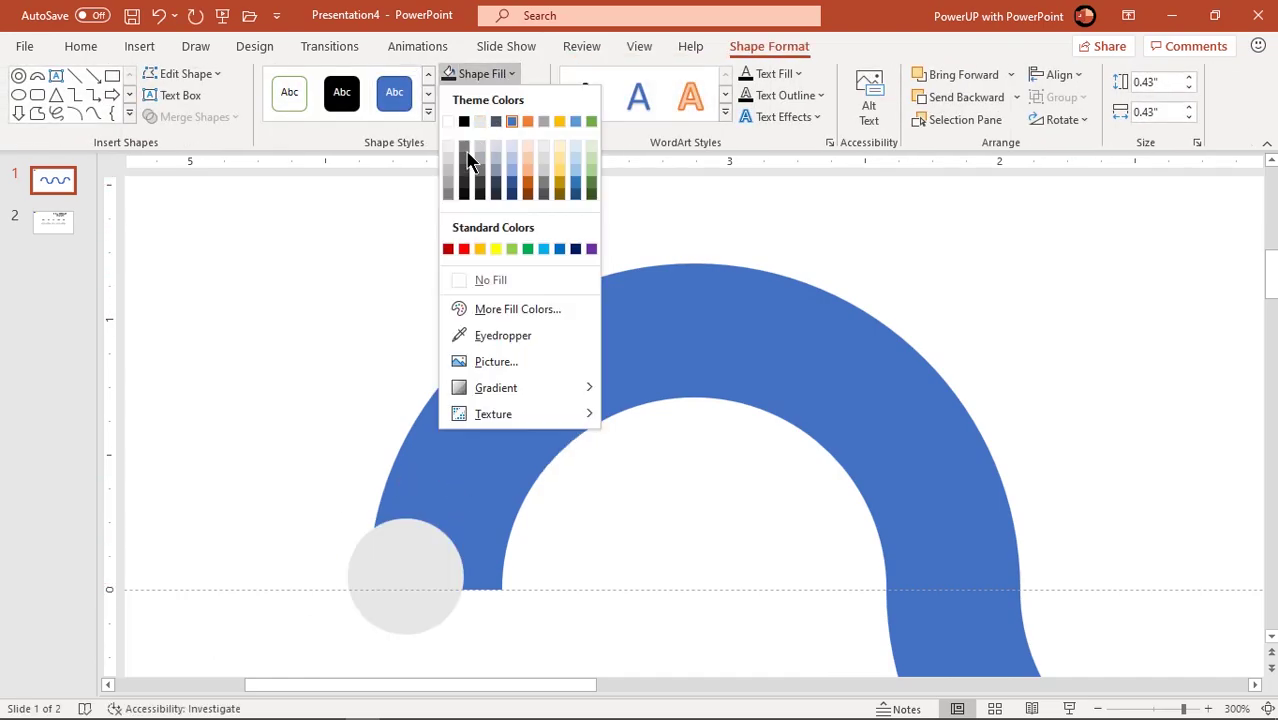
pyautogui.click(466, 172)
# Enlarge the circle to 0.49 inches, centre it on the left end, and copy it to the right end.
pyautogui.moveTo(397, 574); pyautogui.dragTo(421, 583)
pyautogui.moveTo(484, 647); pyautogui.dragTo(501, 664)
pyautogui.moveTo(463, 614); pyautogui.dragTo(461, 606)
pyautogui.scroll(-10, 461, 606)
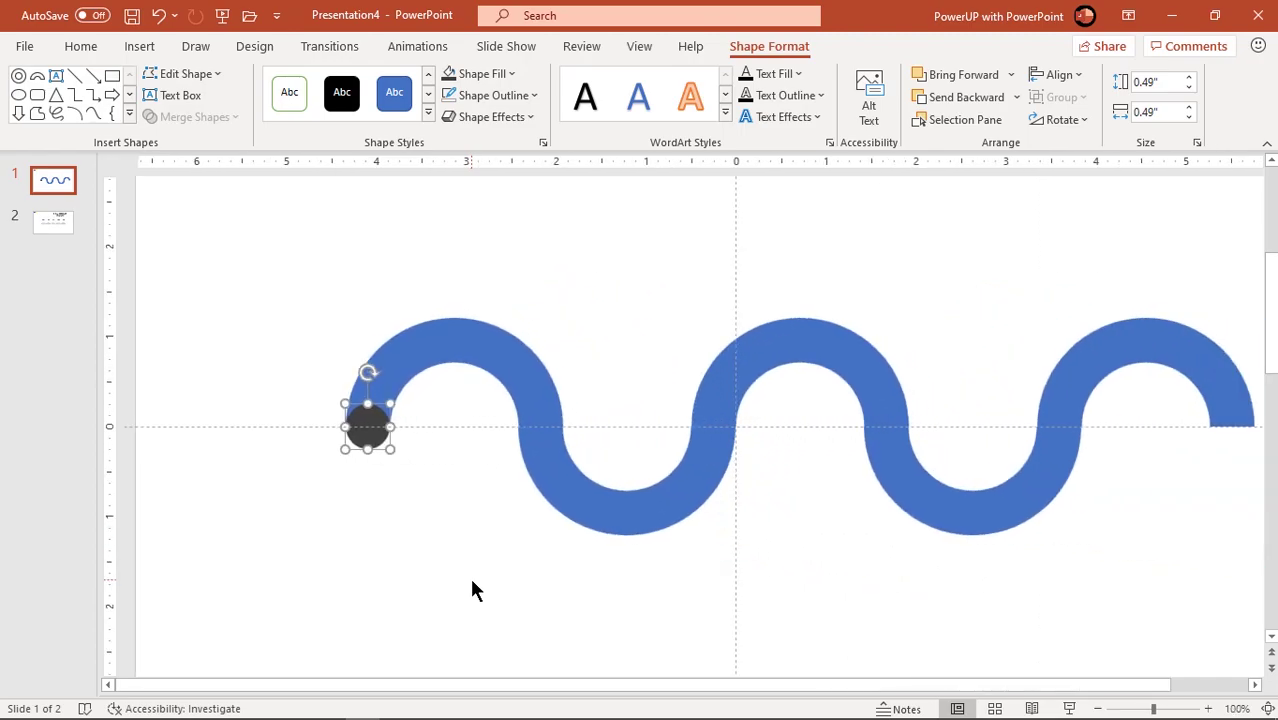
pyautogui.moveTo(371, 430); pyautogui.dragTo(1240, 479)
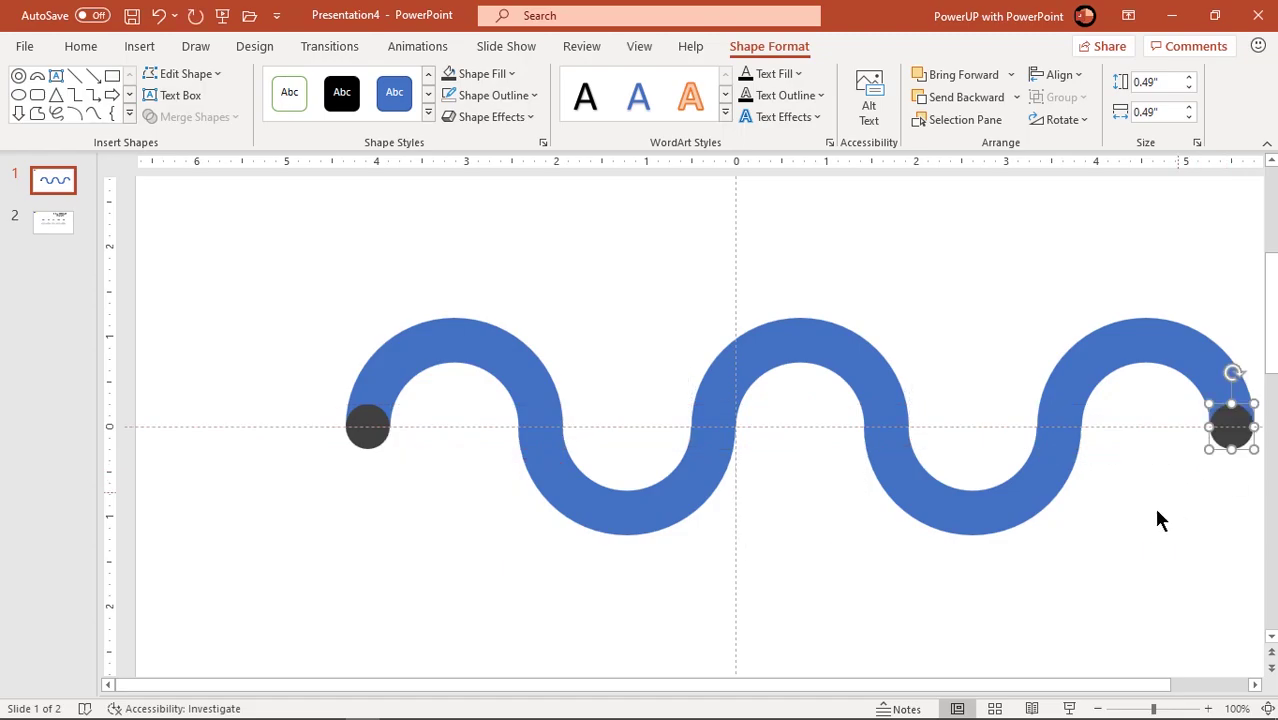
pyautogui.scroll(-2, 1107, 542)
pyautogui.click(1111, 564)
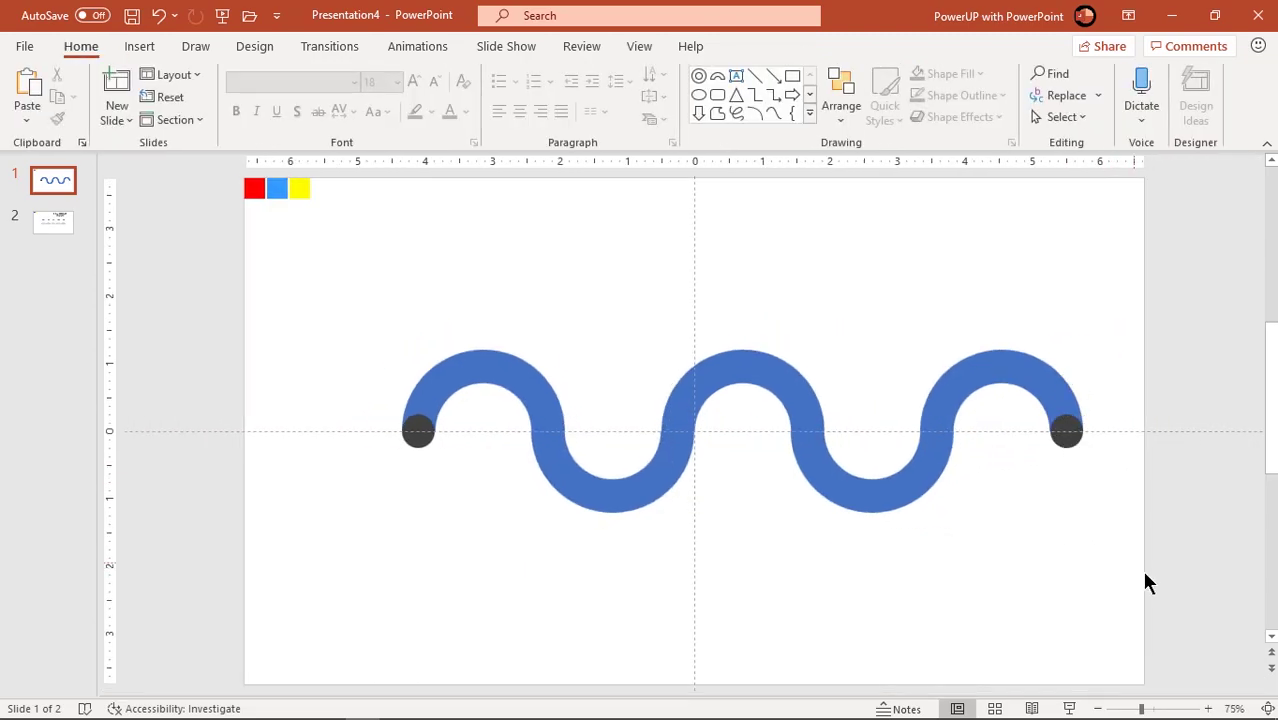
# Union all arches and end circles into one 2.42 by 10.1 inch wave, then shift it slightly left.
pyautogui.moveTo(1206, 629); pyautogui.dragTo(328, 313)
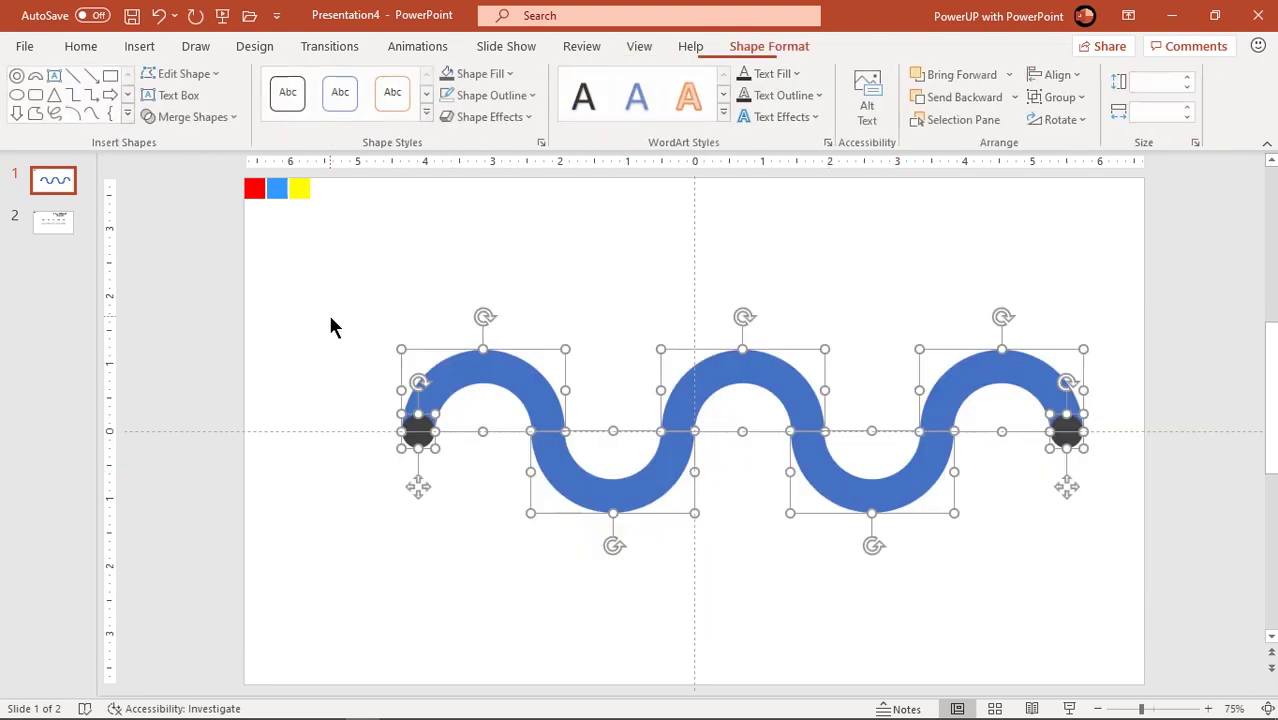
pyautogui.click(209, 118)
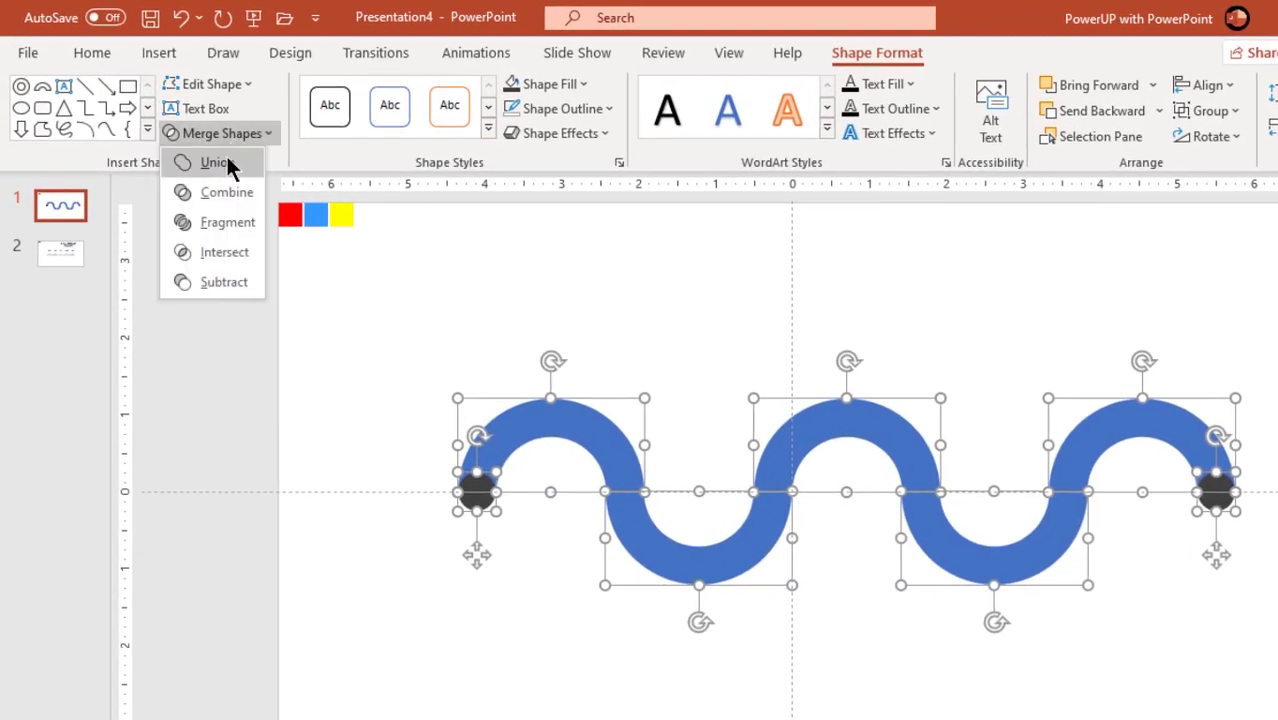
pyautogui.click(227, 160)
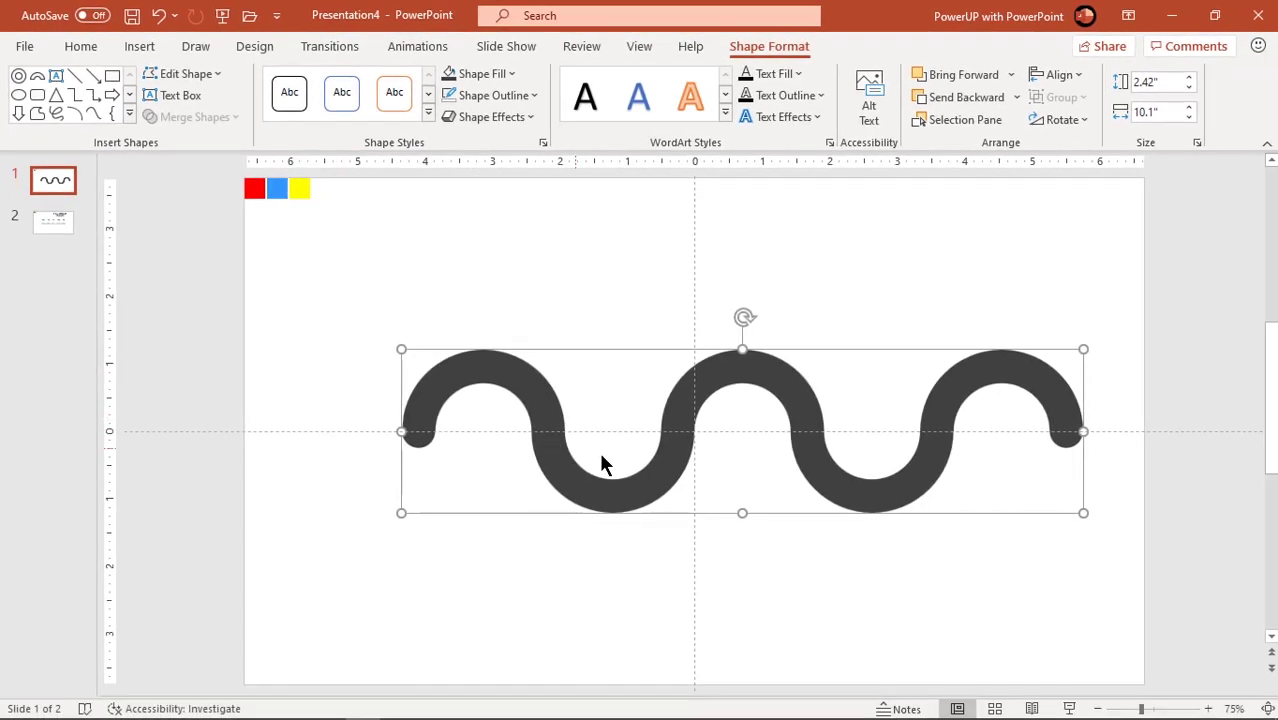
pyautogui.moveTo(793, 399); pyautogui.dragTo(748, 399)
pyautogui.keyDown('ctrl'); pyautogui.scroll(5, 749, 399); pyautogui.keyUp('ctrl')
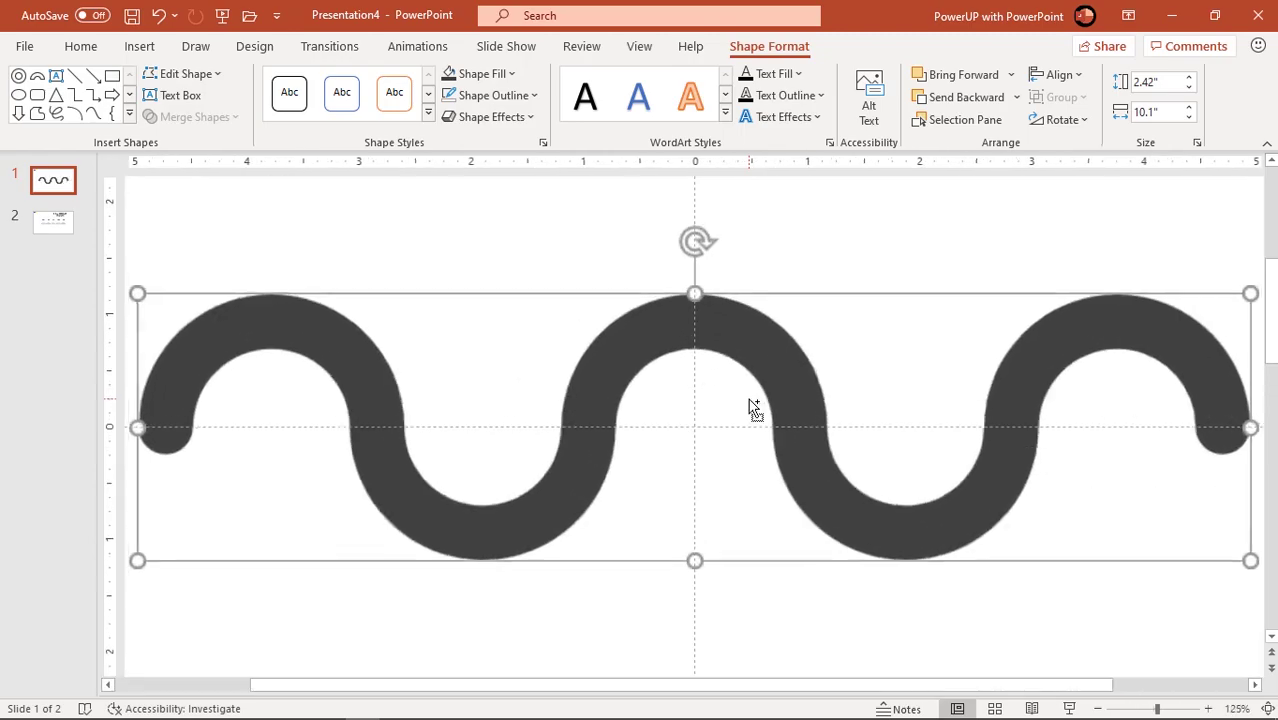
# Draw a 1.92-inch arc shape from the guide intersection over the wave's middle crest.
pyautogui.click(719, 444)
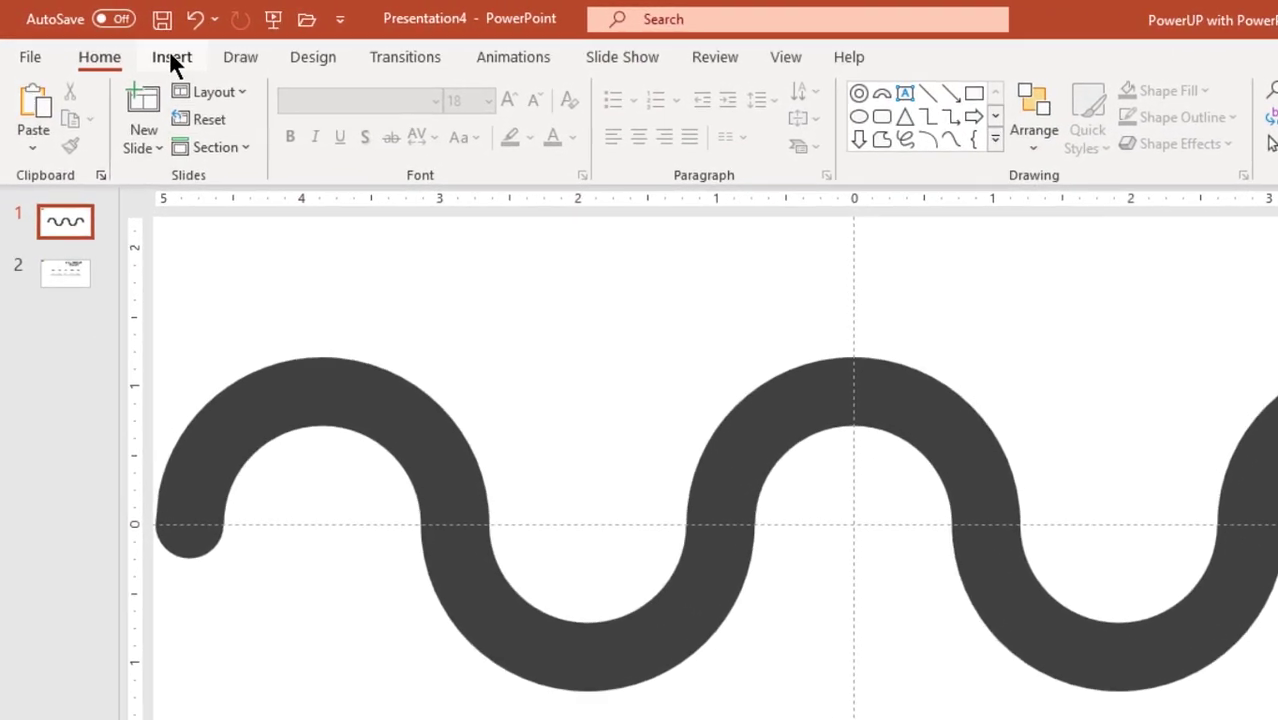
pyautogui.click(139, 46)
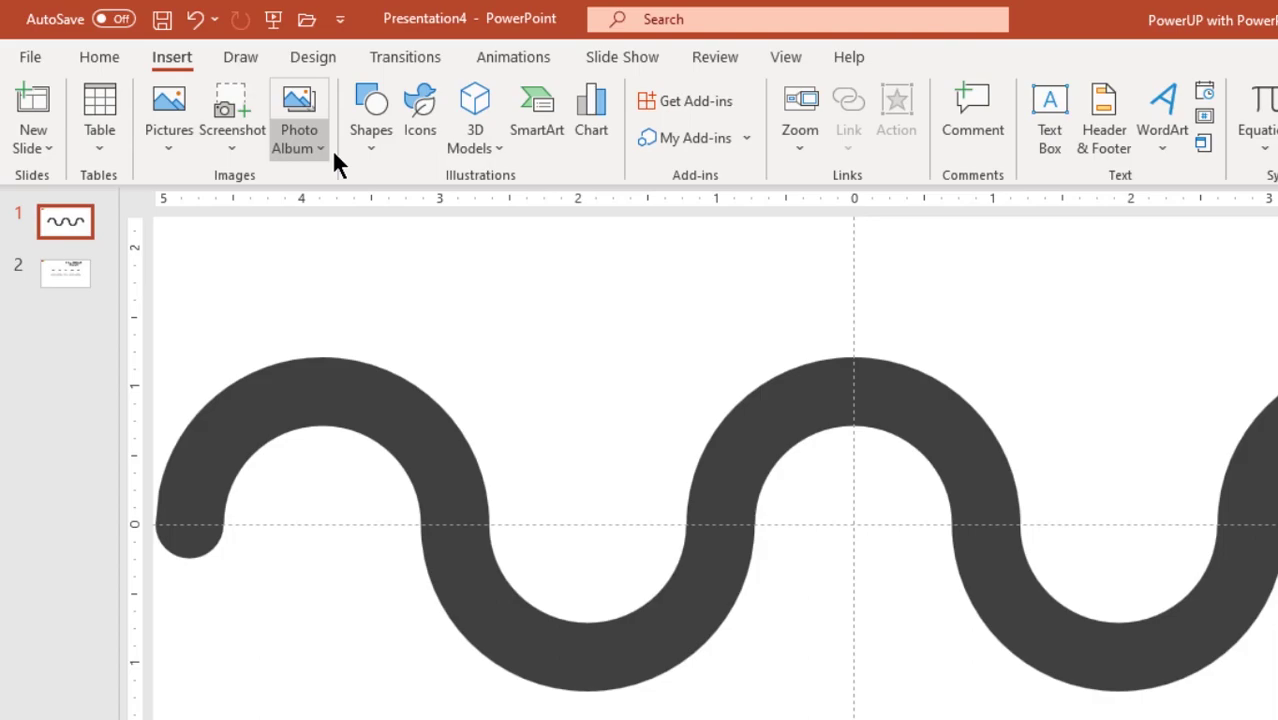
pyautogui.click(360, 150)
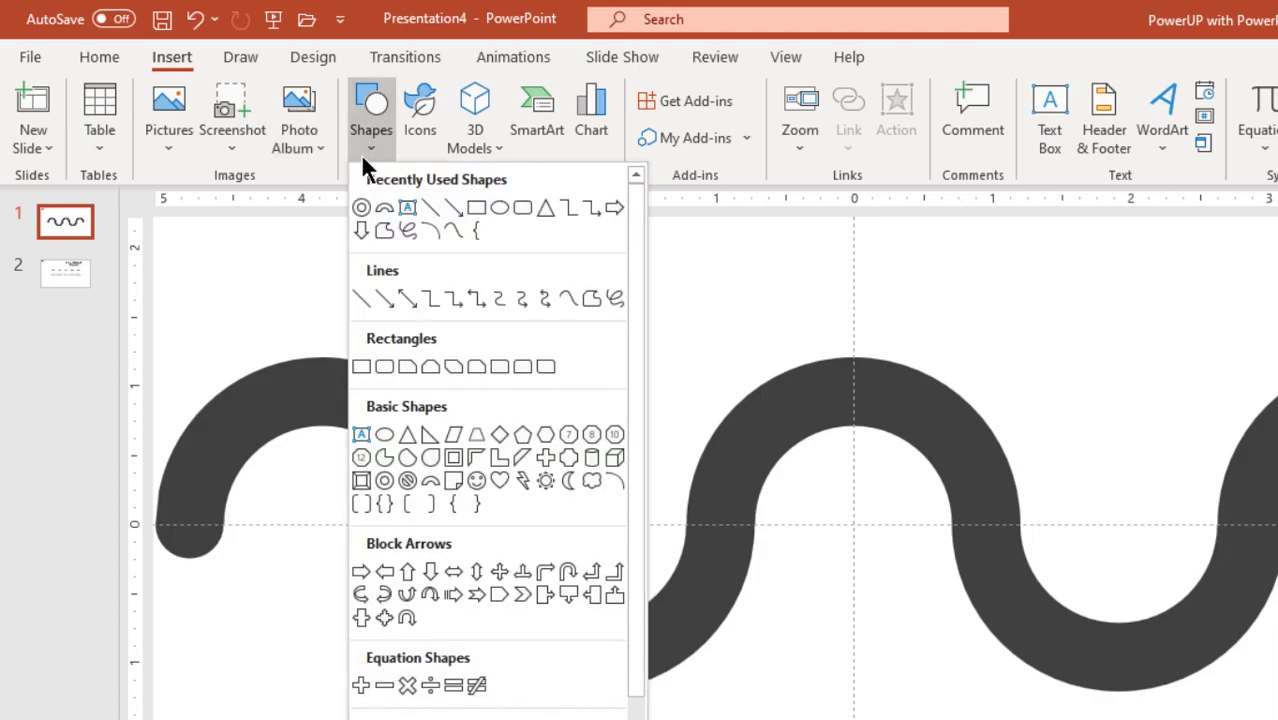
pyautogui.click(614, 480)
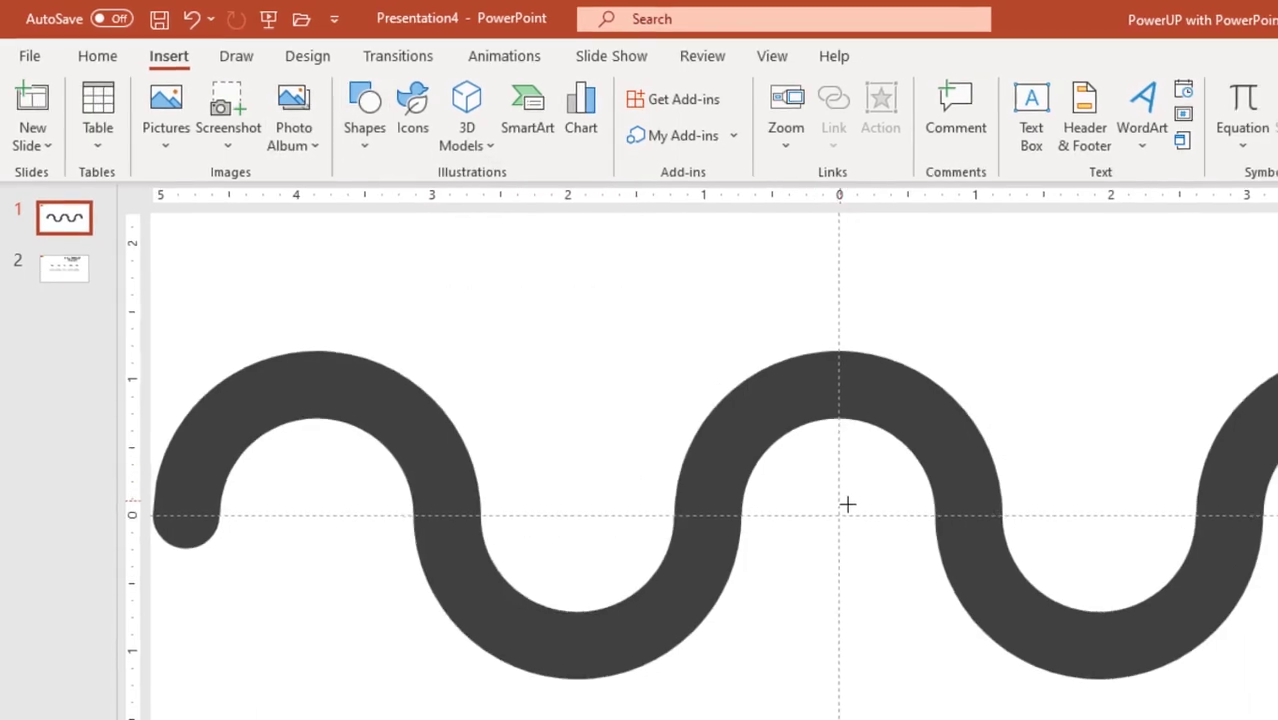
pyautogui.scroll(1, 694, 426)
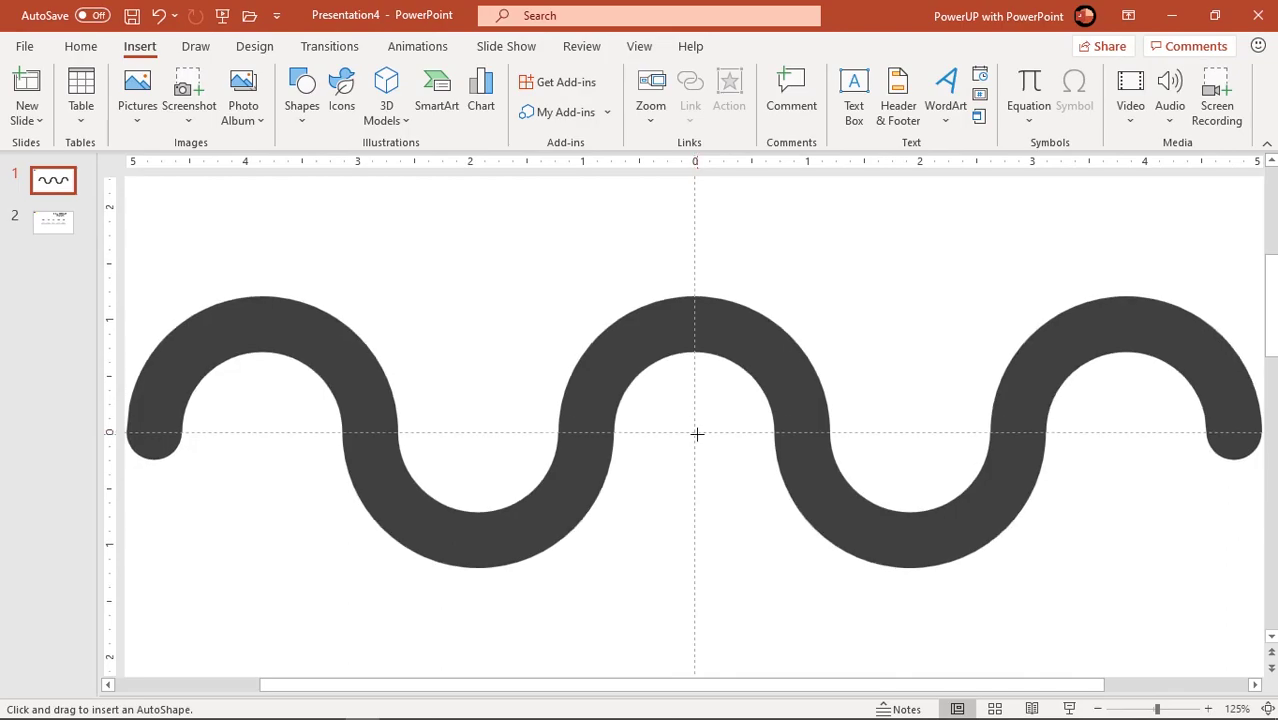
pyautogui.moveTo(704, 441); pyautogui.dragTo(803, 517)
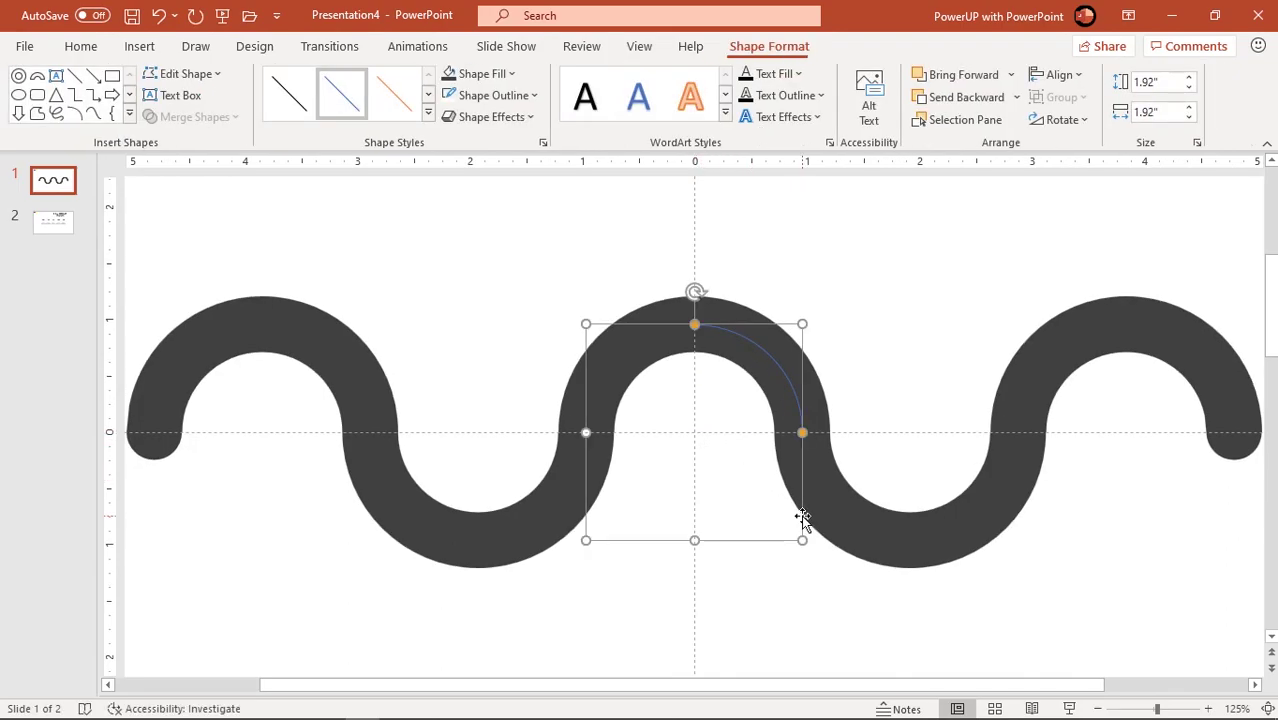
# Make the arc a white 2¼ pt line and stretch it to 2 inches across the crest.
pyautogui.click(504, 94)
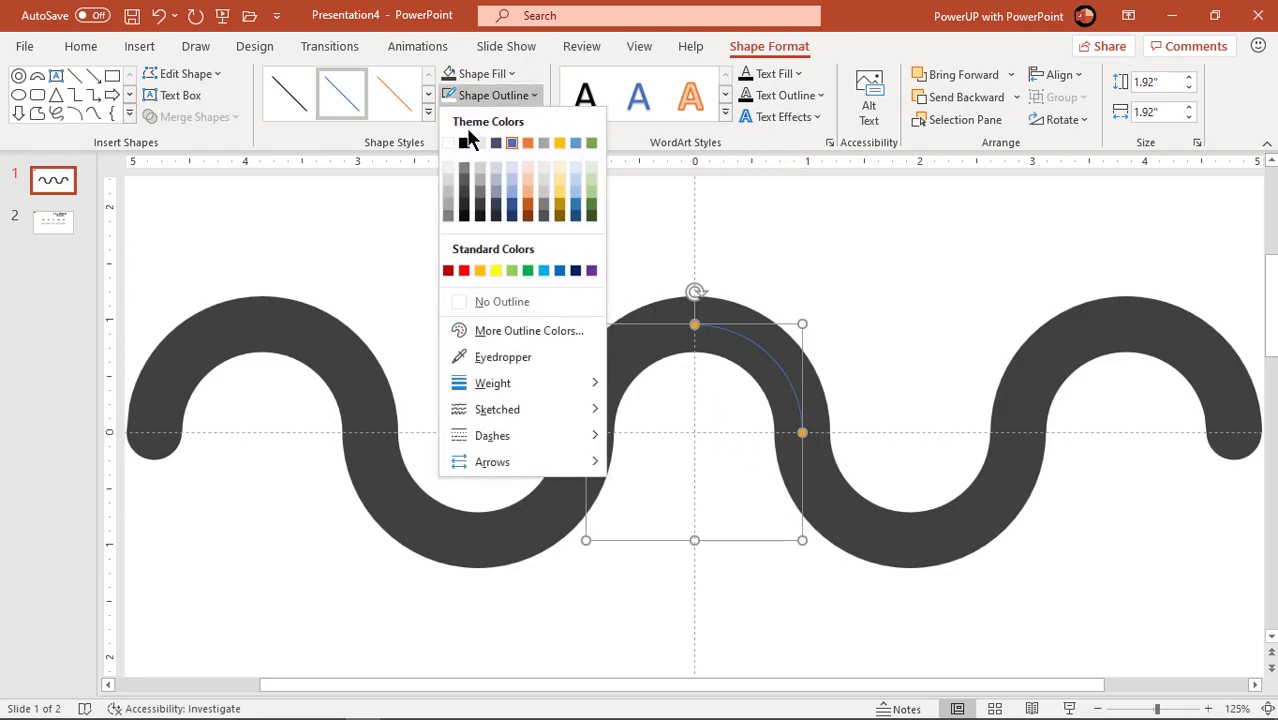
pyautogui.click(447, 140)
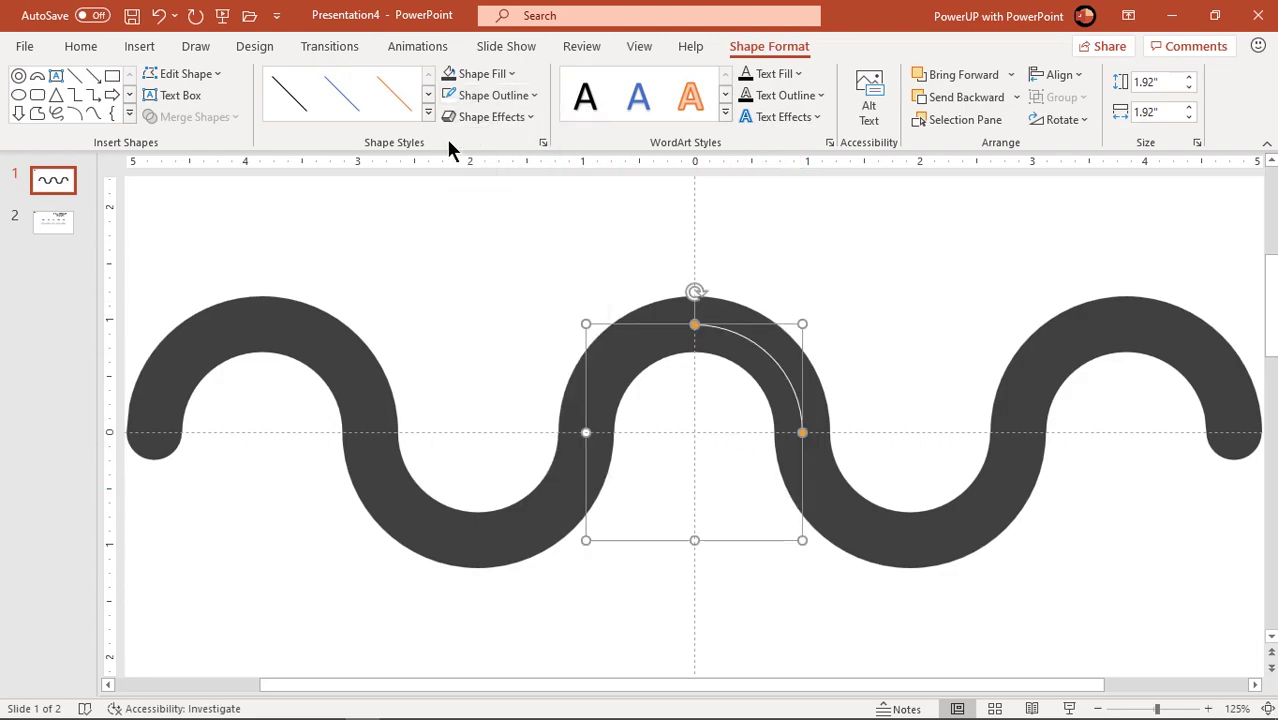
pyautogui.click(491, 96)
pyautogui.moveTo(486, 378)
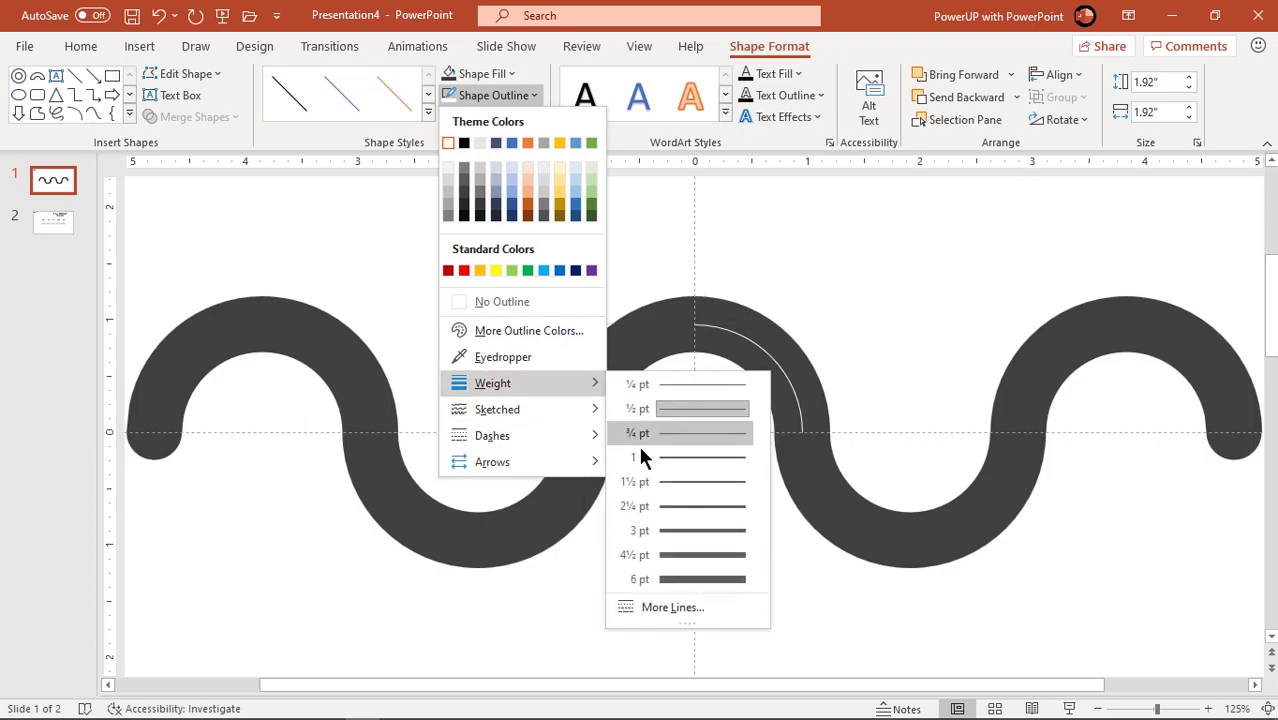
pyautogui.click(668, 502)
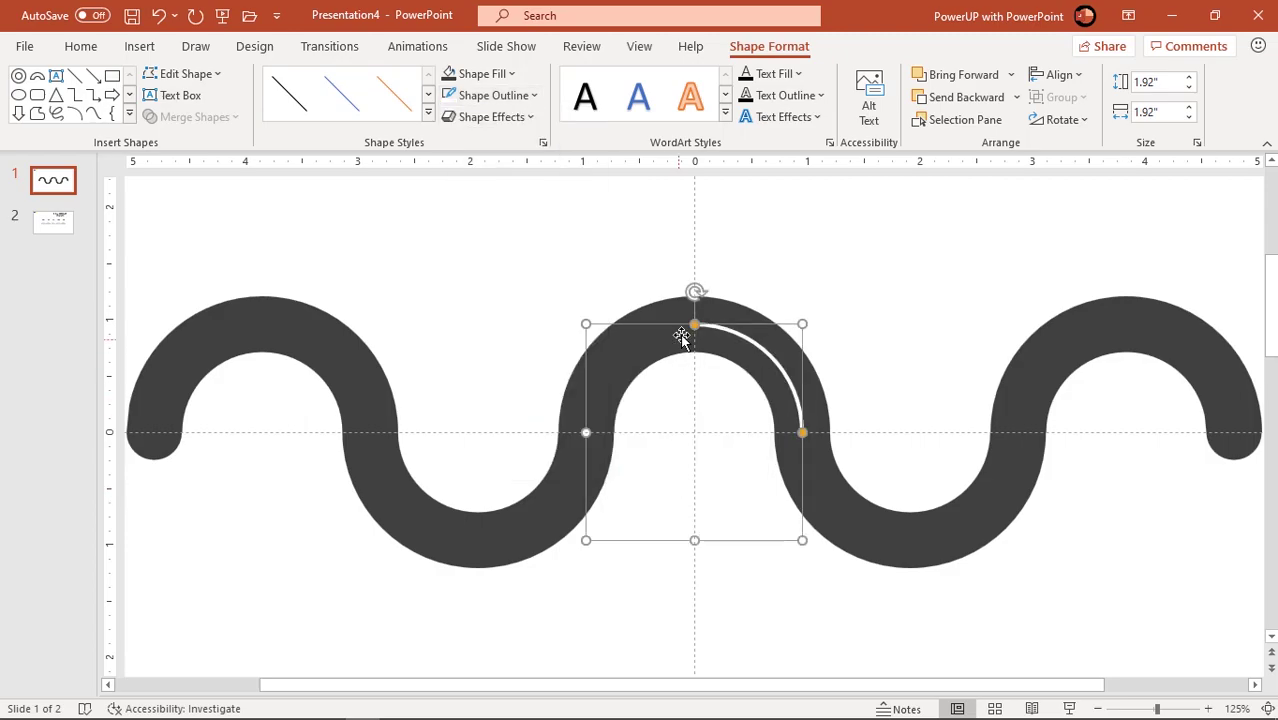
pyautogui.moveTo(694, 327); pyautogui.dragTo(575, 391)
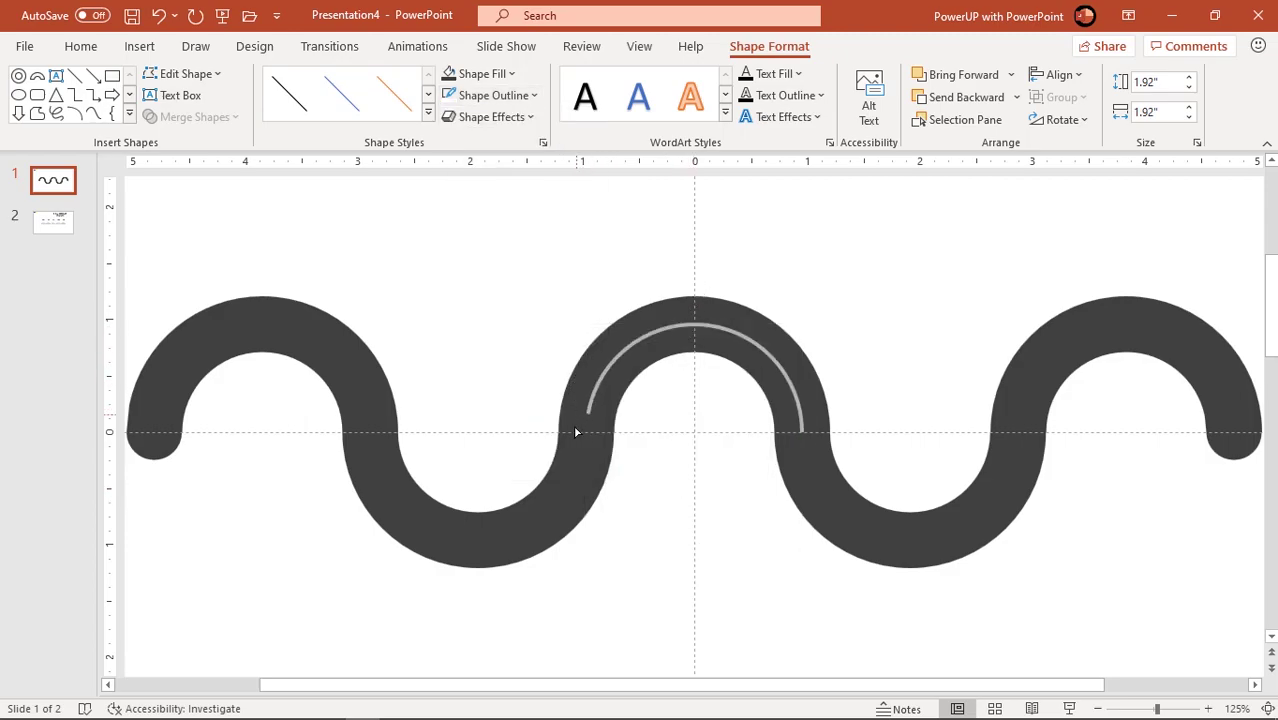
pyautogui.moveTo(575, 438); pyautogui.dragTo(576, 436)
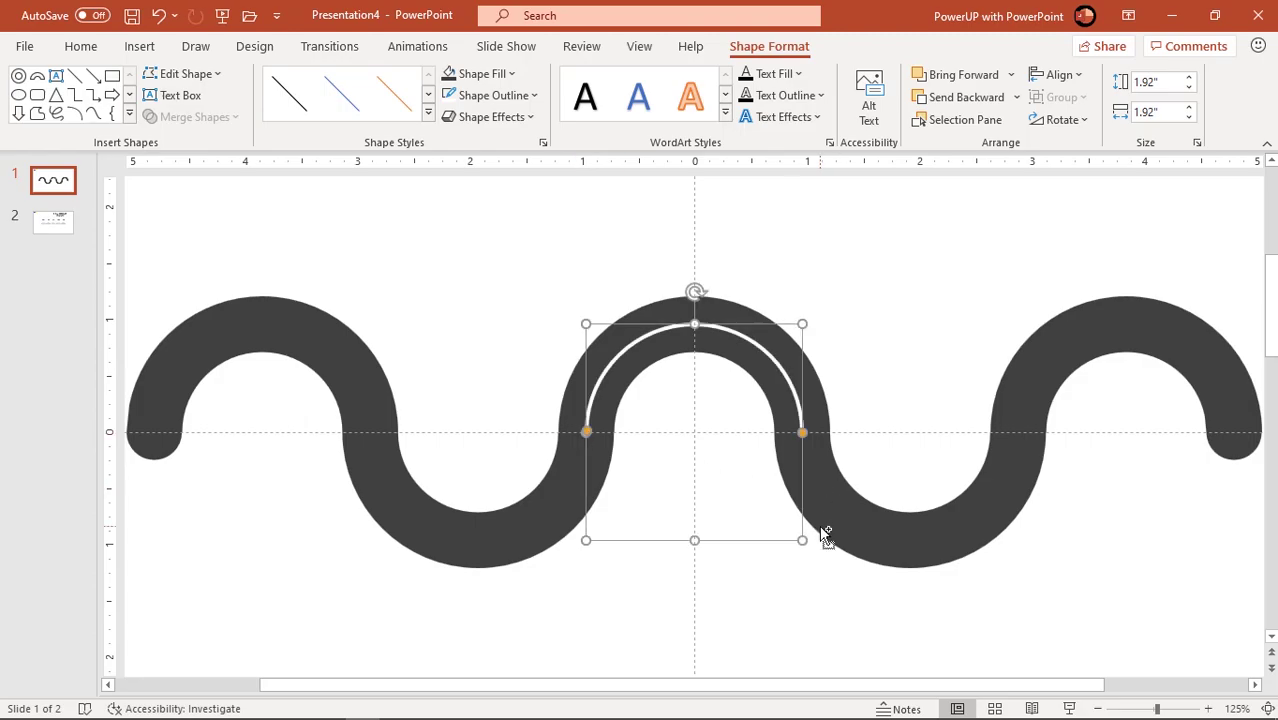
pyautogui.keyDown('ctrl'); pyautogui.scroll(5, 821, 528); pyautogui.keyUp('ctrl')
pyautogui.moveTo(868, 601); pyautogui.dragTo(874, 605)
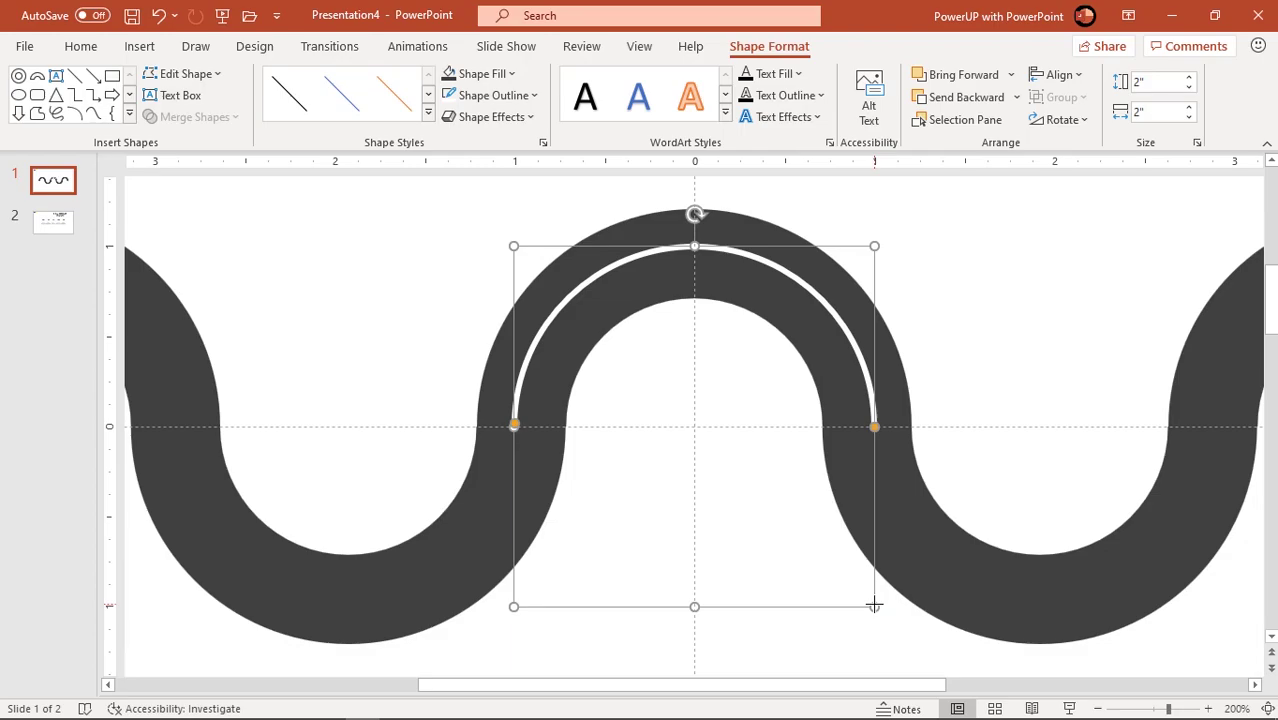
# Give the white arc a Dash line style.
pyautogui.click(519, 106)
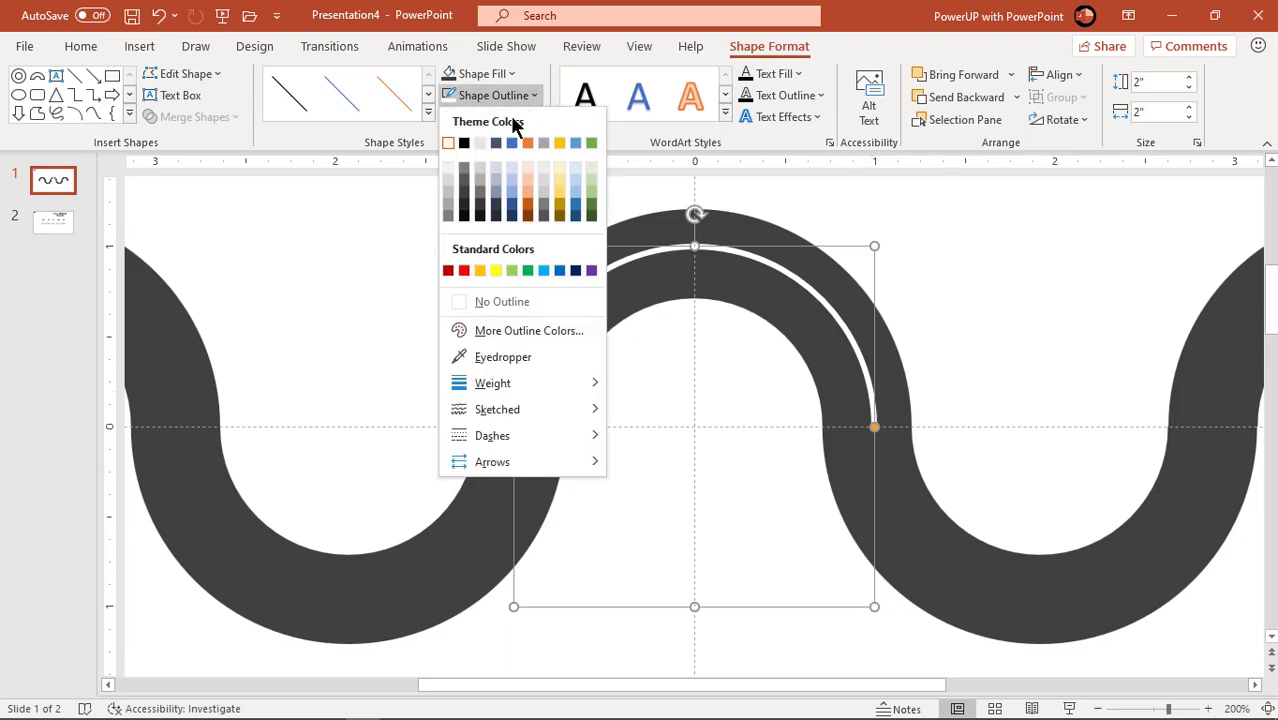
pyautogui.moveTo(505, 438)
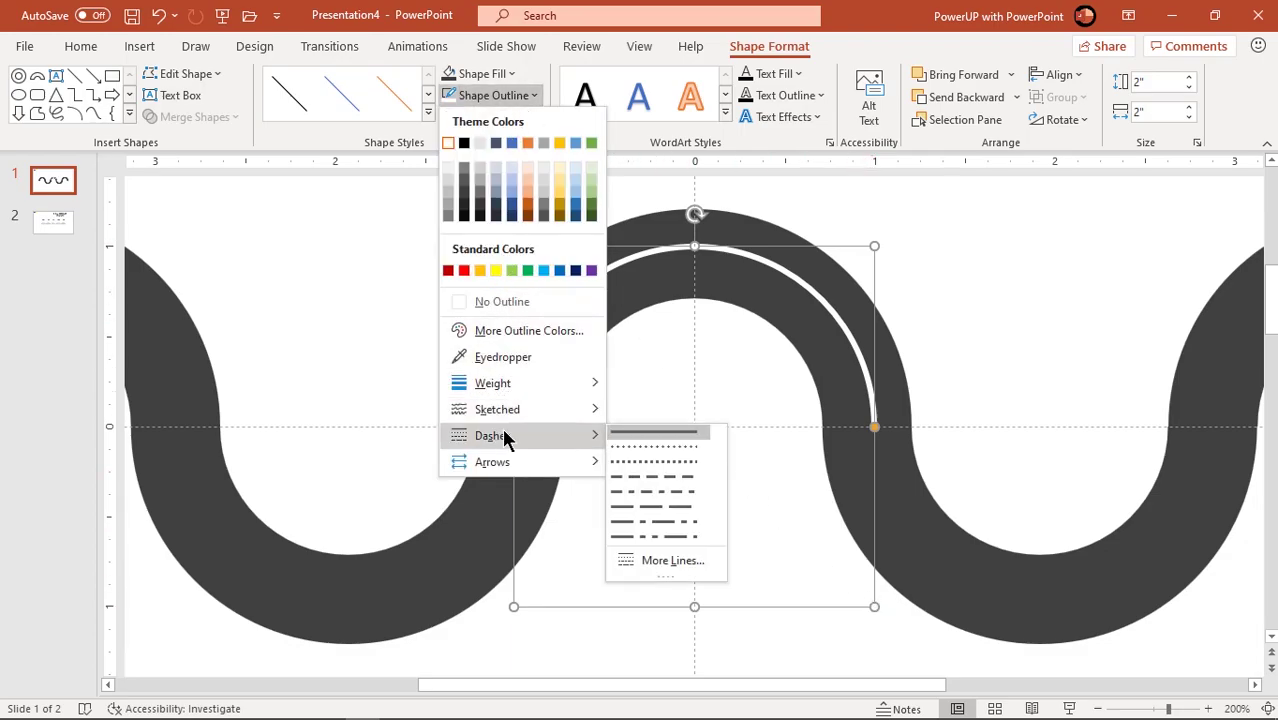
pyautogui.click(632, 484)
pyautogui.scroll(-5, 632, 484)
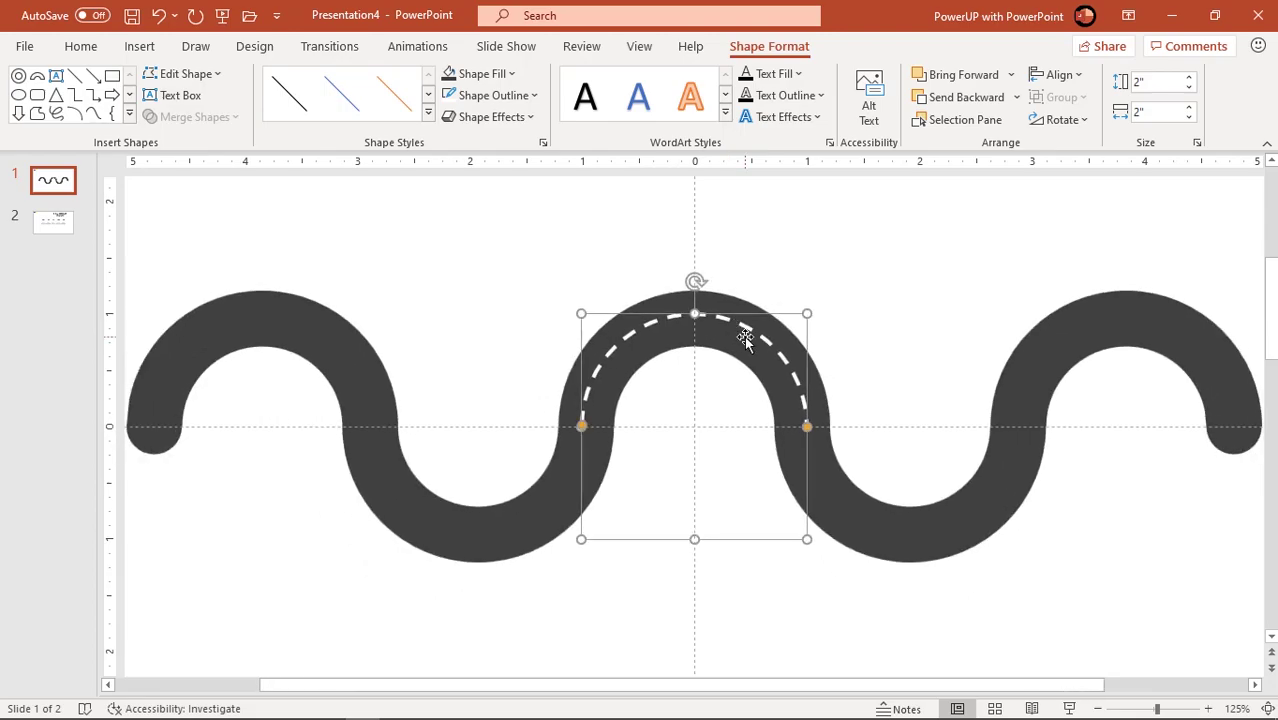
# Duplicate the dashed arc, flip it vertically, and place it on the lower-left trough.
pyautogui.hotkey('ctrl', 'd')
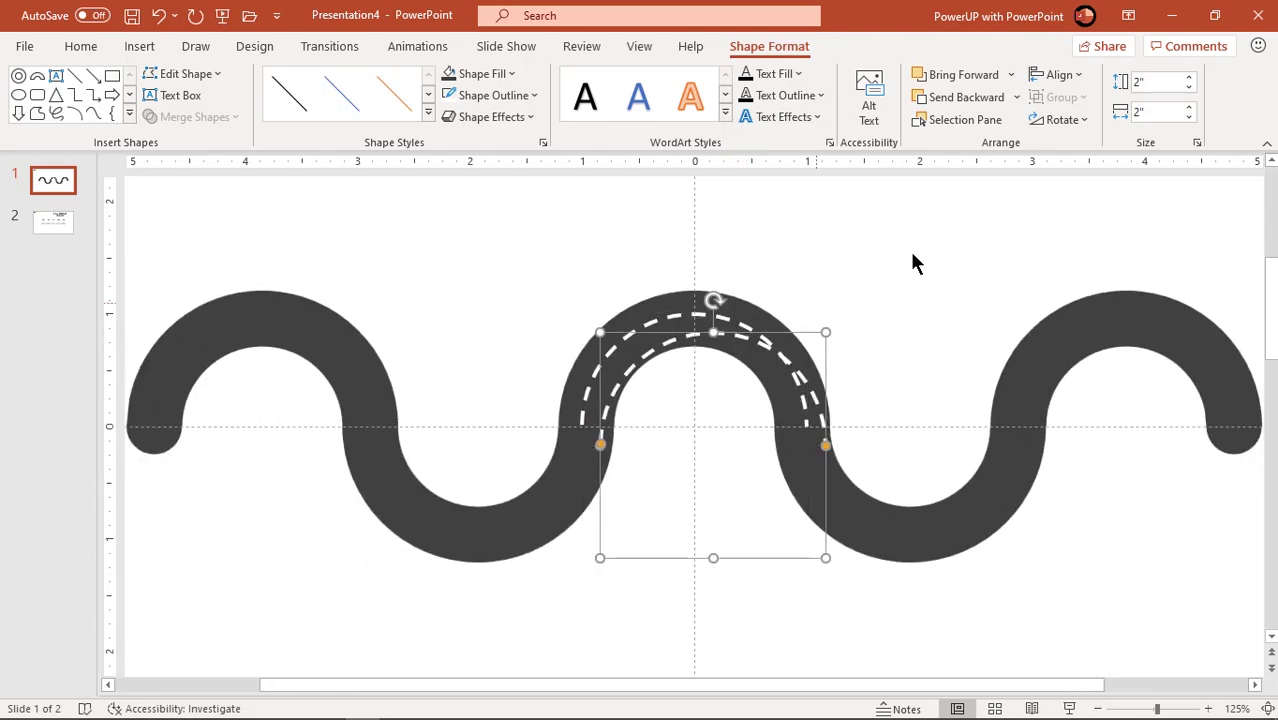
pyautogui.click(1060, 120)
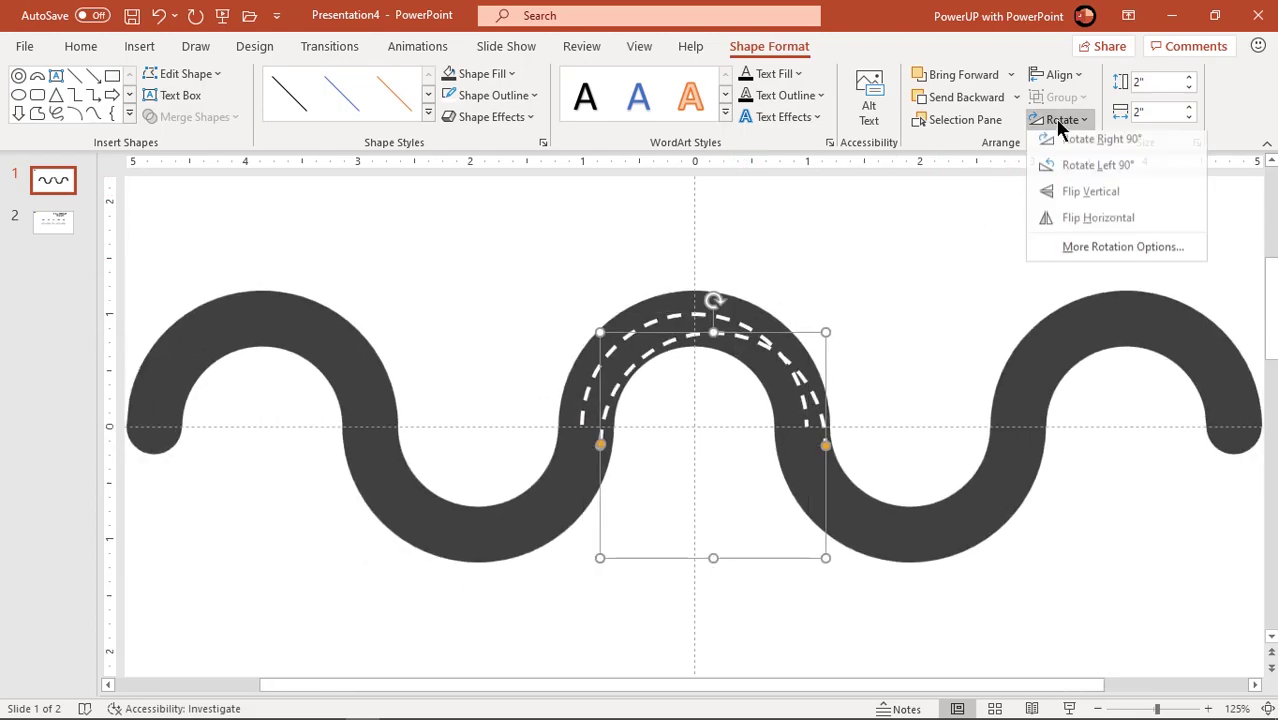
pyautogui.click(1056, 198)
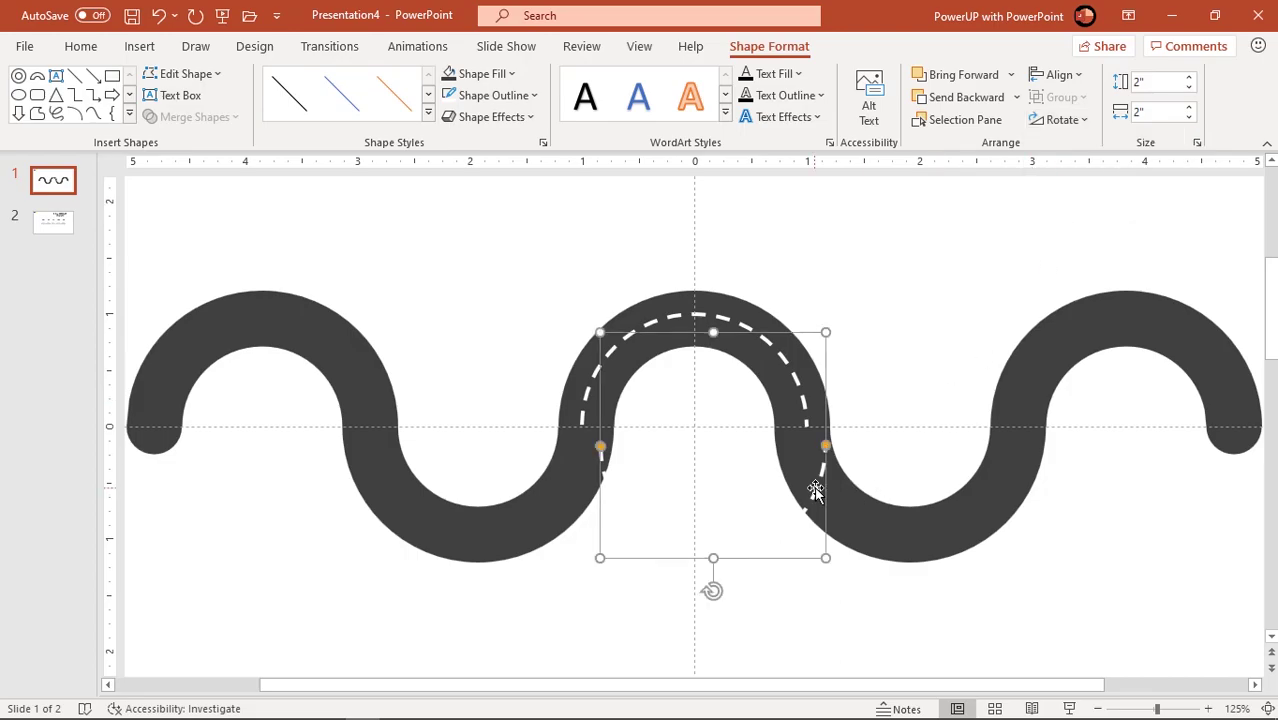
pyautogui.moveTo(815, 492); pyautogui.dragTo(589, 463)
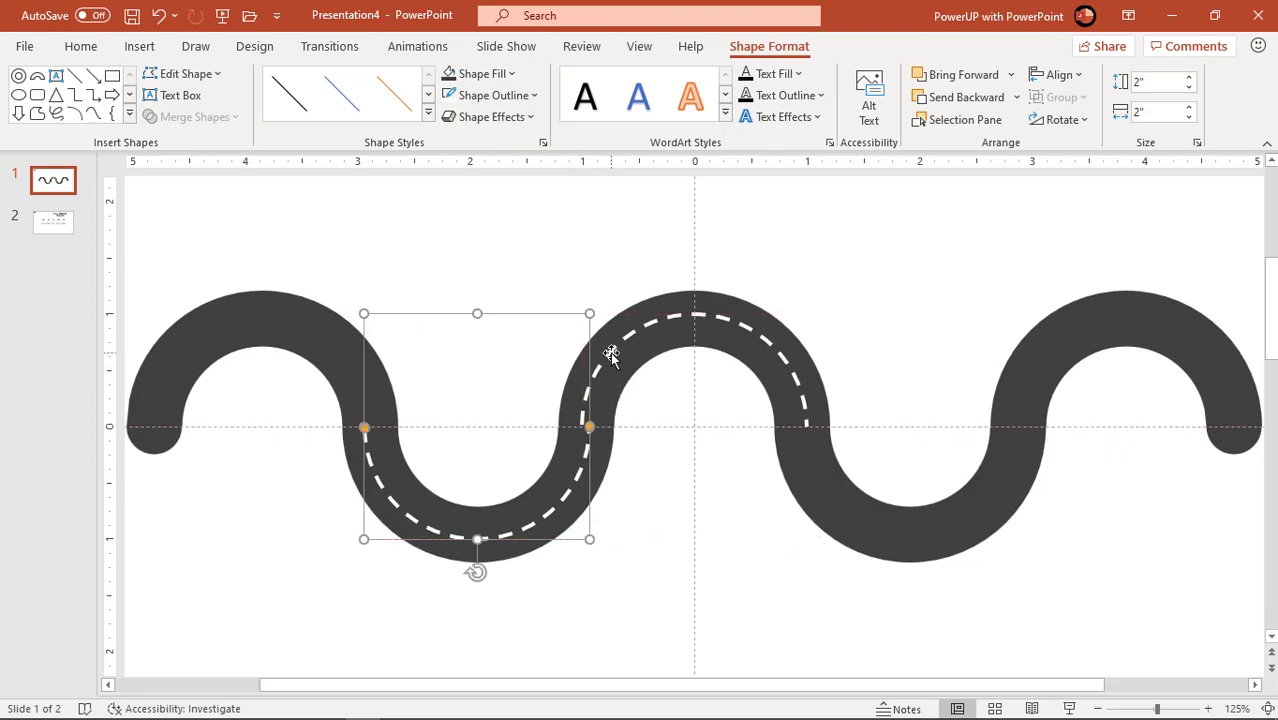
# Try shrinking the middle dashed arc to 1.87 inches, then undo the change.
pyautogui.click(610, 352)
pyautogui.moveTo(585, 313); pyautogui.dragTo(582, 313)
pyautogui.moveTo(808, 313); pyautogui.dragTo(798, 321)
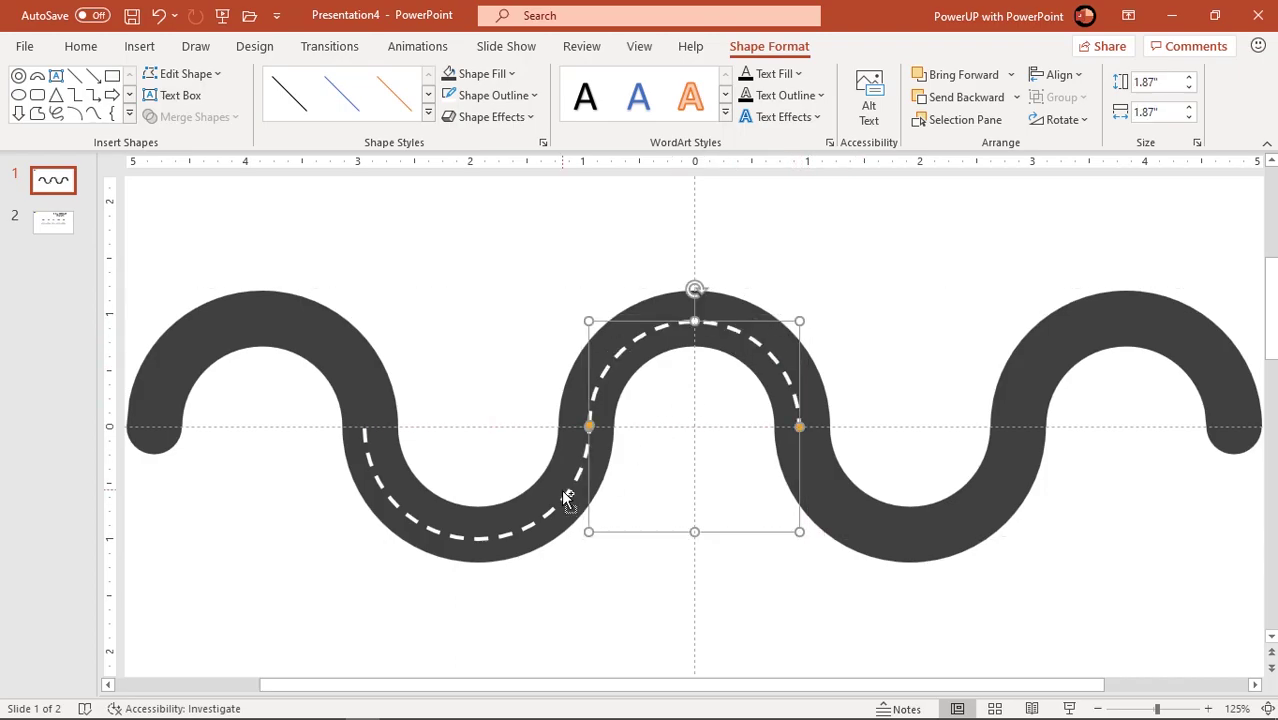
pyautogui.hotkey('ctrl', 'z')
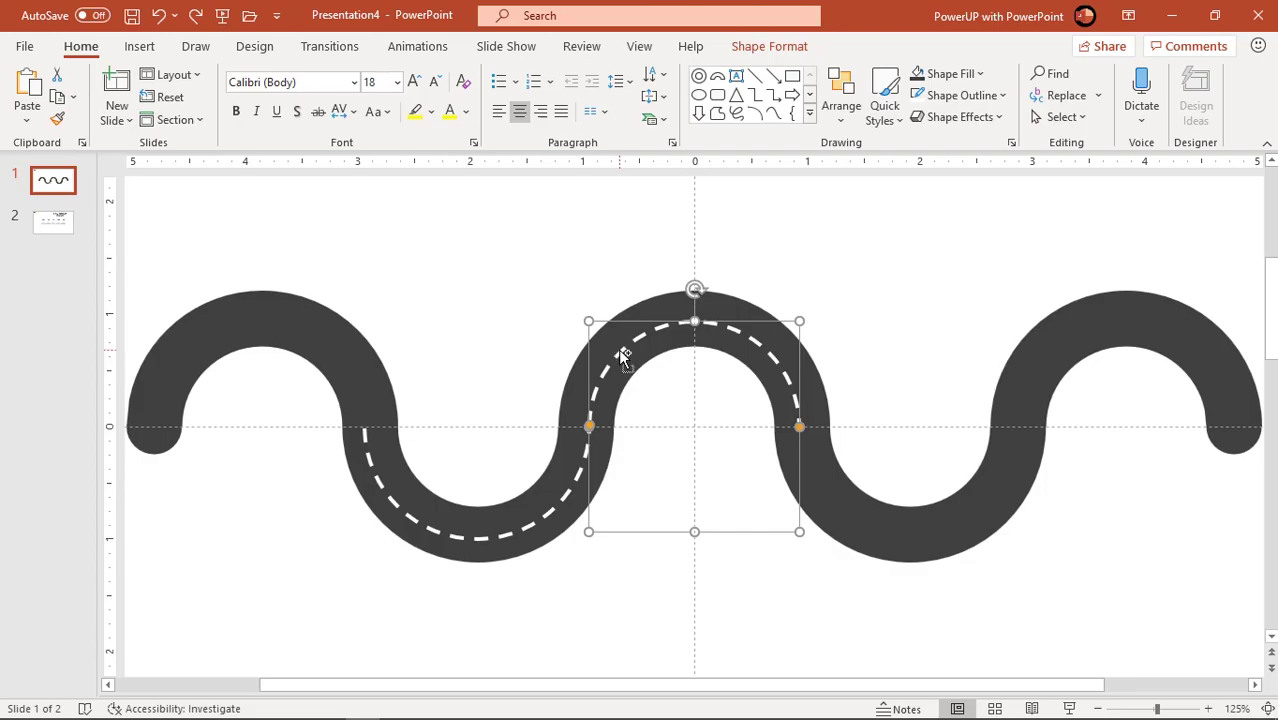
# Copy dashed arcs onto the first hump and the last trough and hump.
pyautogui.moveTo(622, 355); pyautogui.dragTo(187, 355)
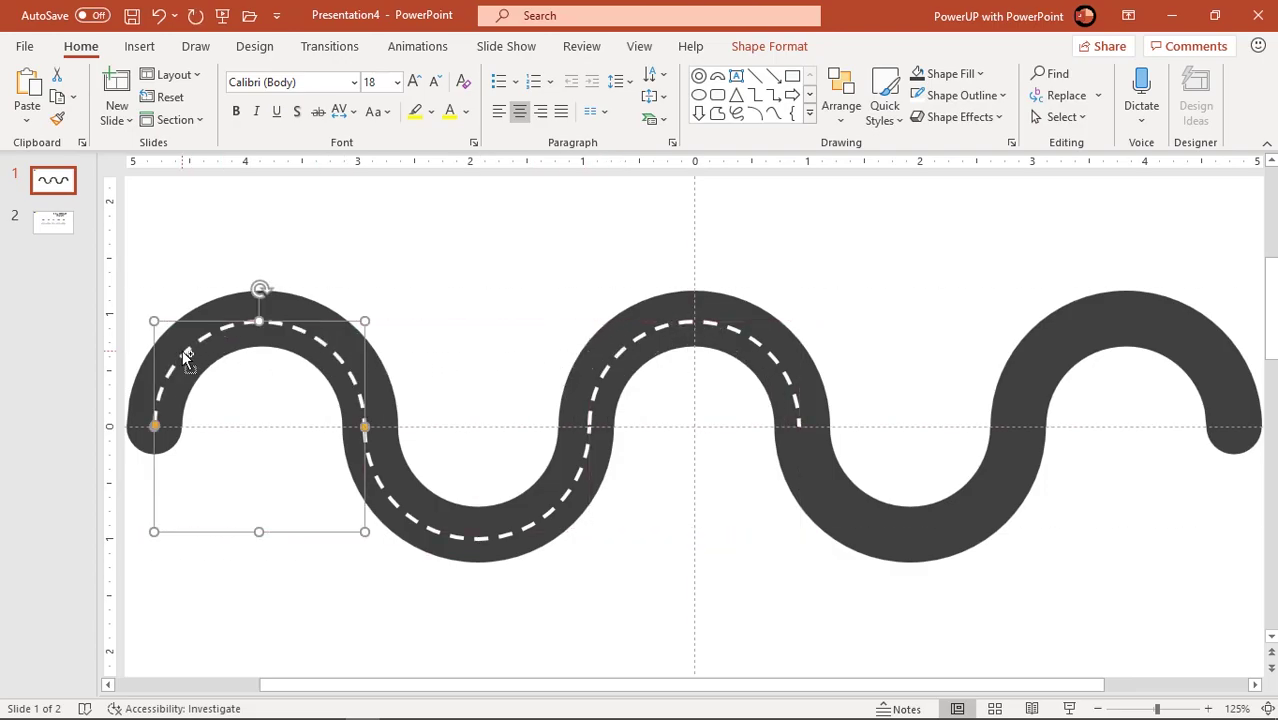
pyautogui.click(418, 526)
pyautogui.keyDown('shift'); pyautogui.click(621, 351); pyautogui.keyUp('shift')
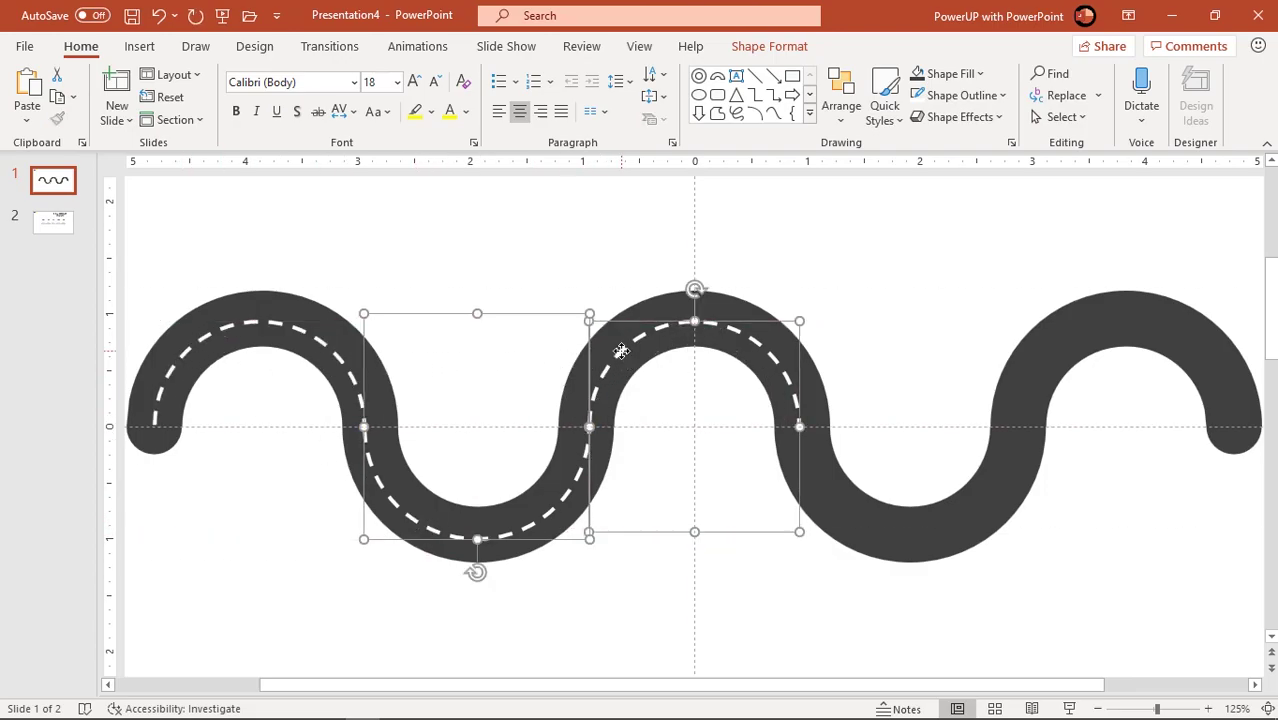
pyautogui.moveTo(582, 478); pyautogui.dragTo(1022, 484)
pyautogui.scroll(-2, 916, 557)
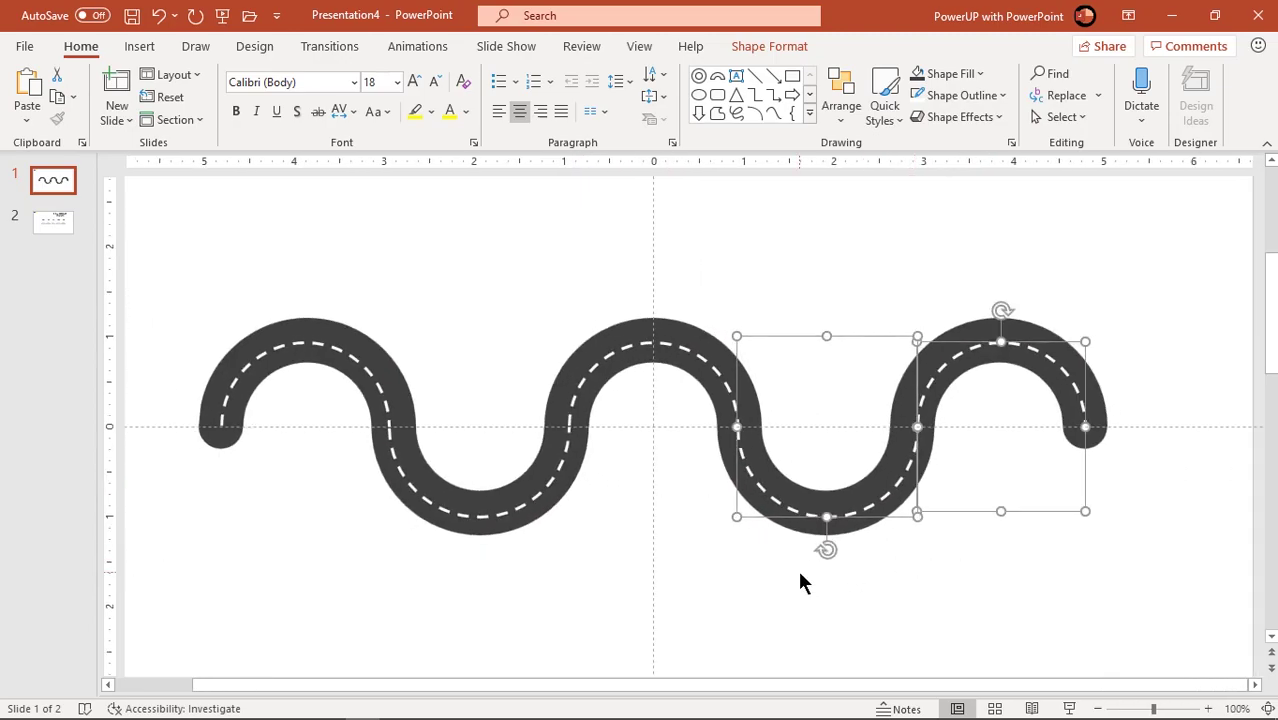
pyautogui.scroll(-2, 800, 577)
# Give the wavy road a gradient fill with the Linear Right direction.
pyautogui.click(714, 611)
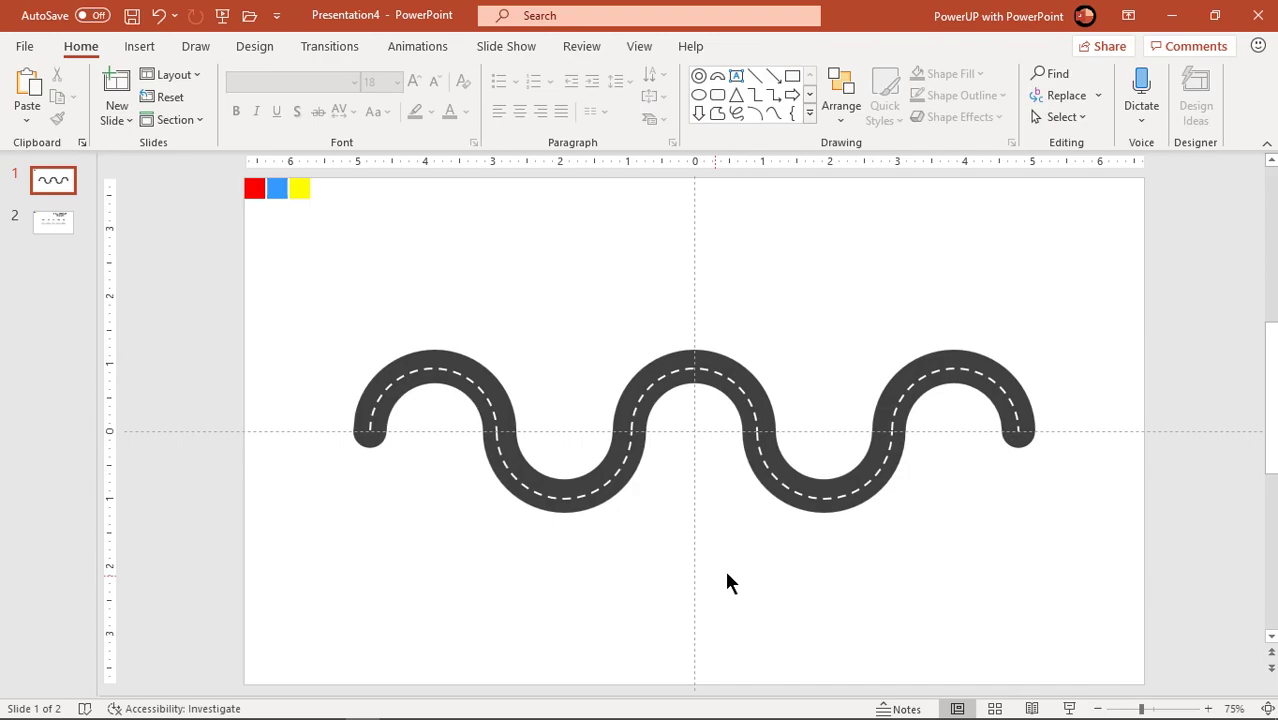
pyautogui.click(774, 497)
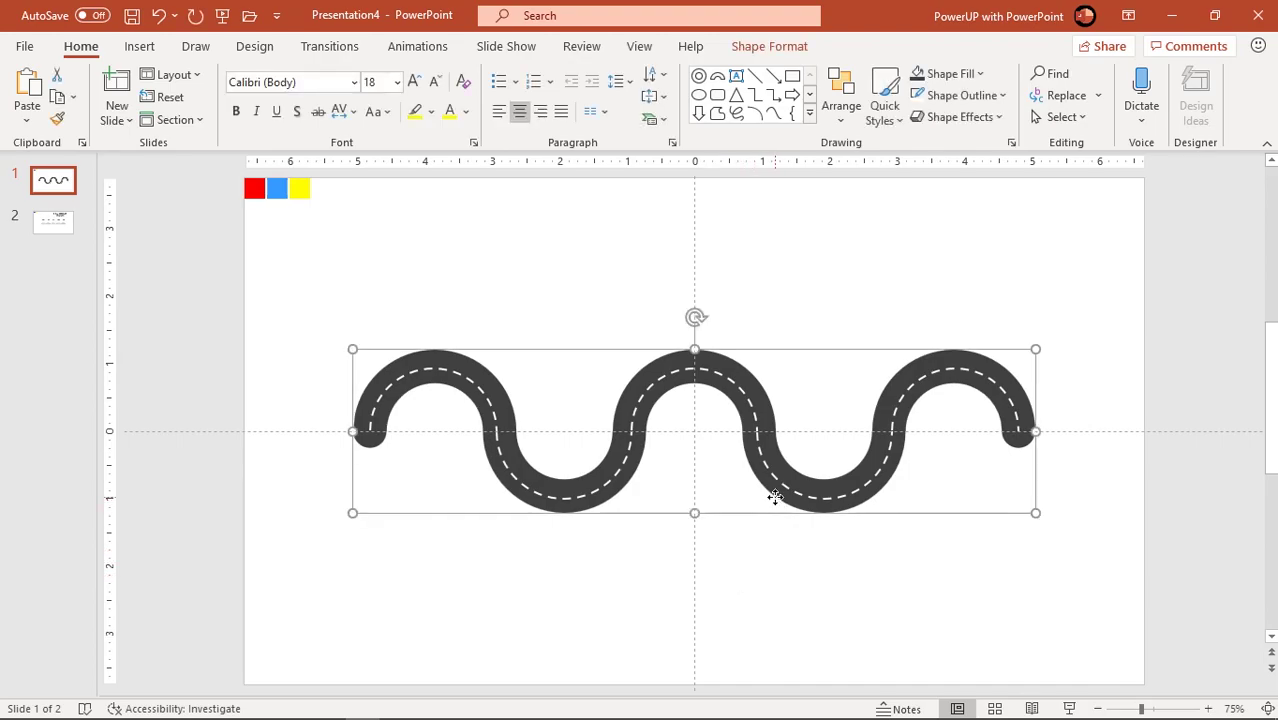
pyautogui.rightClick(774, 497)
pyautogui.click(822, 459)
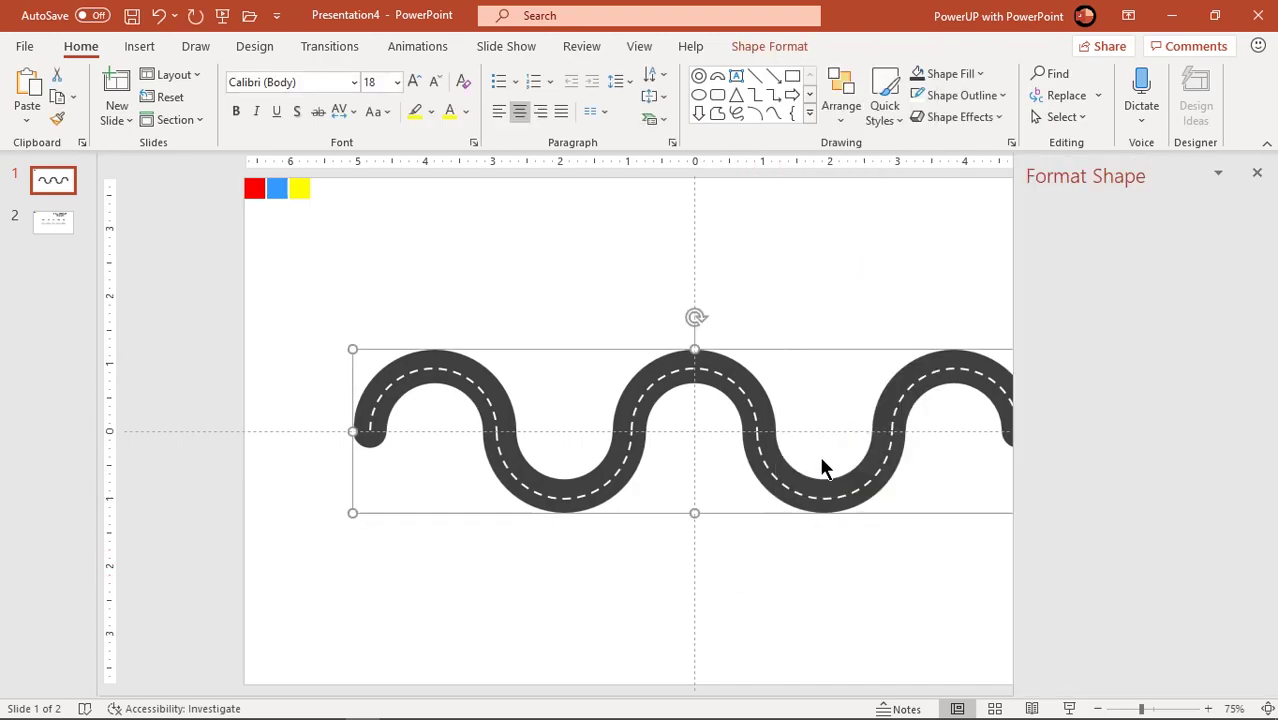
pyautogui.click(1055, 344)
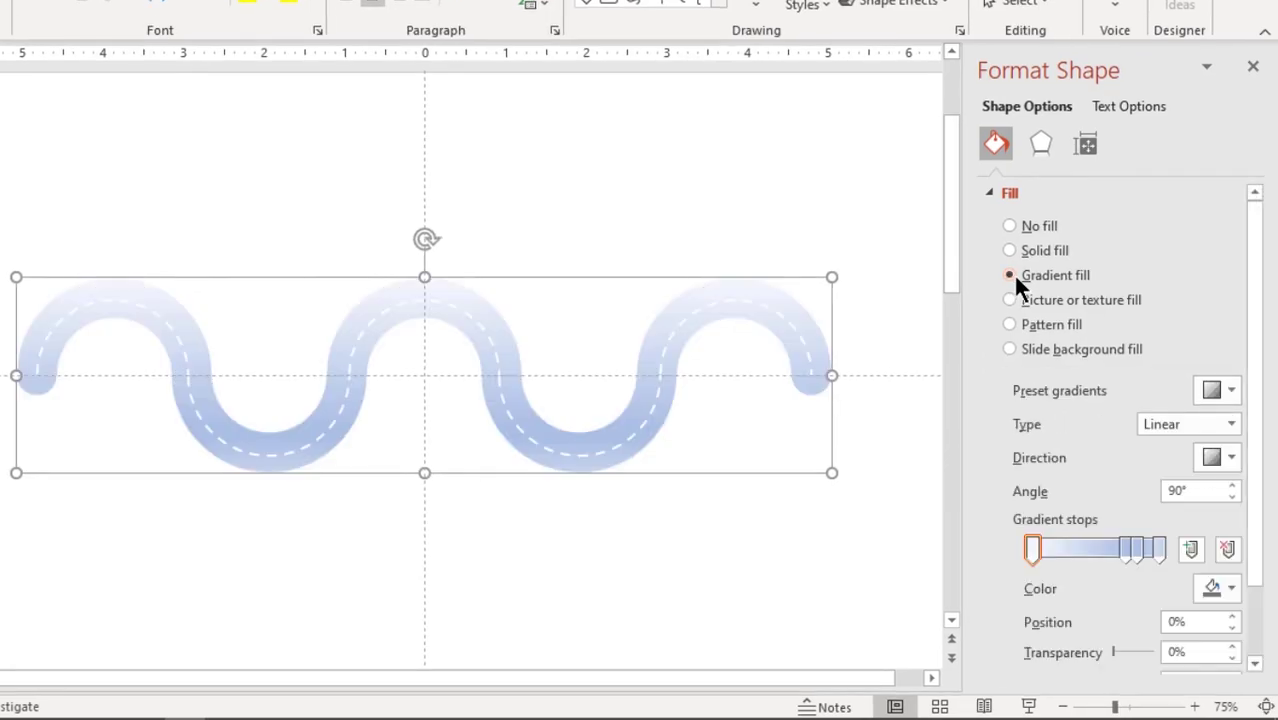
pyautogui.click(1214, 456)
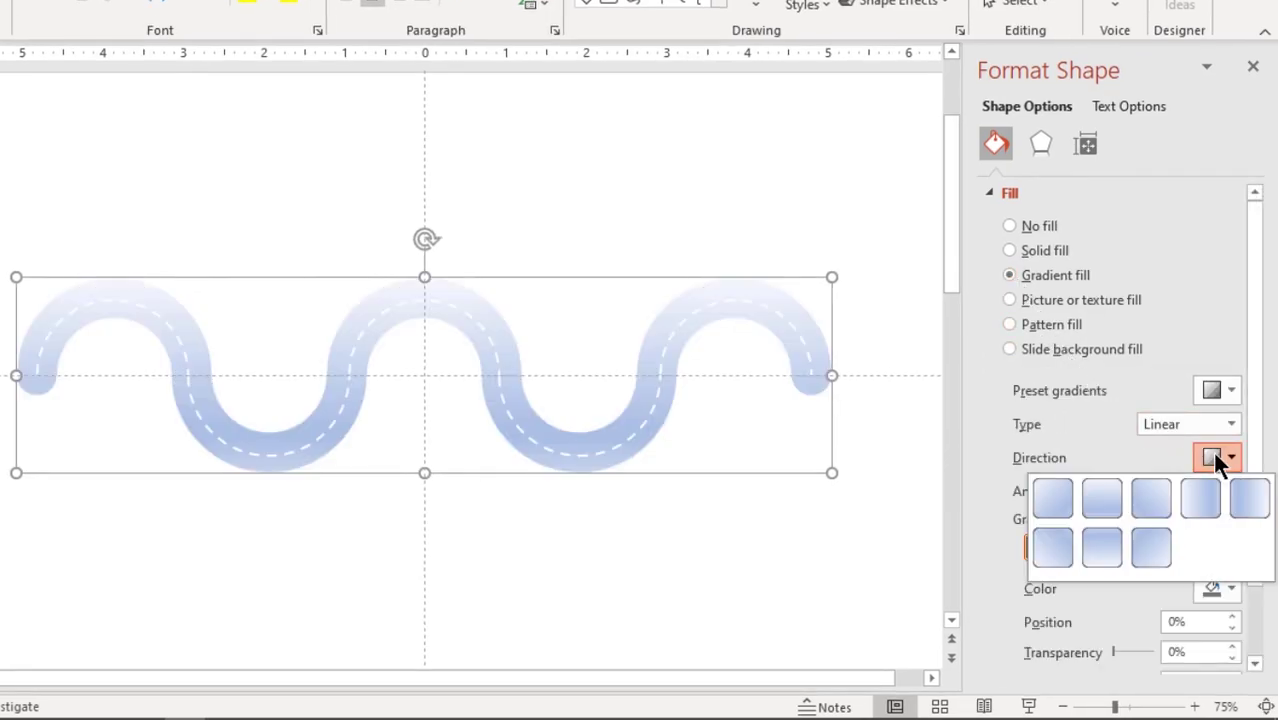
pyautogui.click(1207, 495)
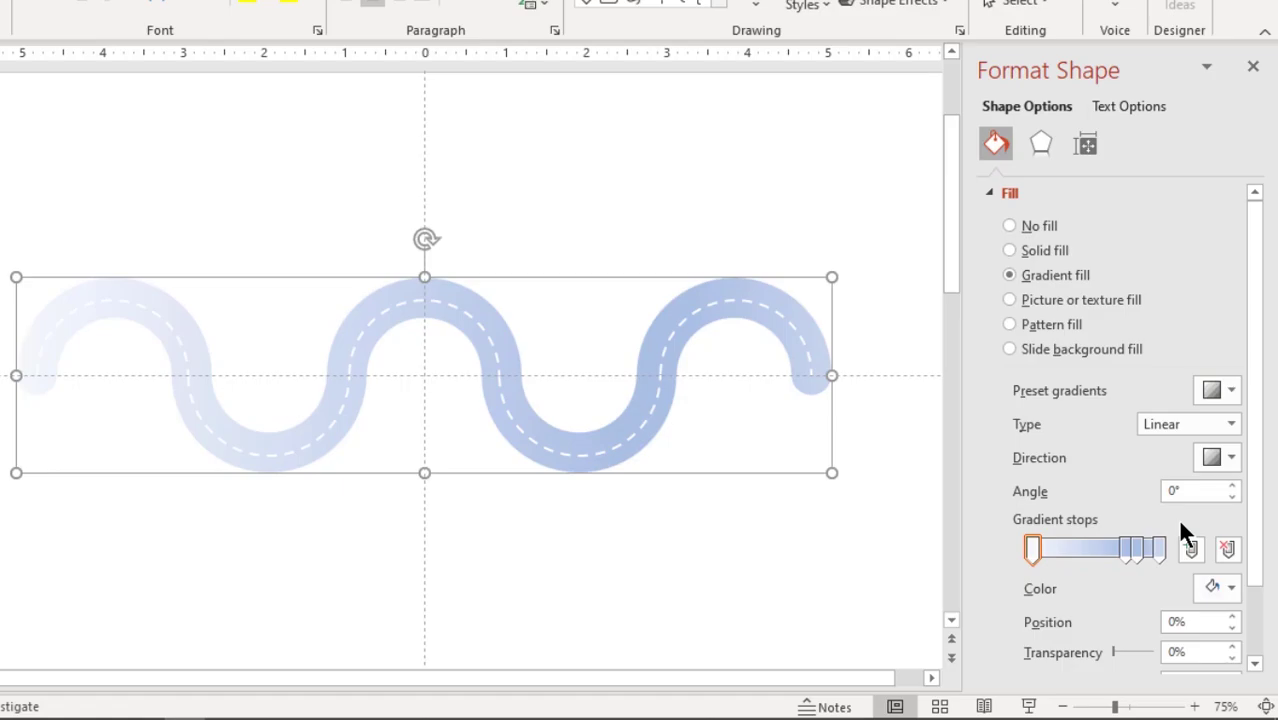
# Delete the extra gradient stop and reposition the rest into three stops: left, middle and end.
pyautogui.click(1157, 538)
pyautogui.click(1222, 552)
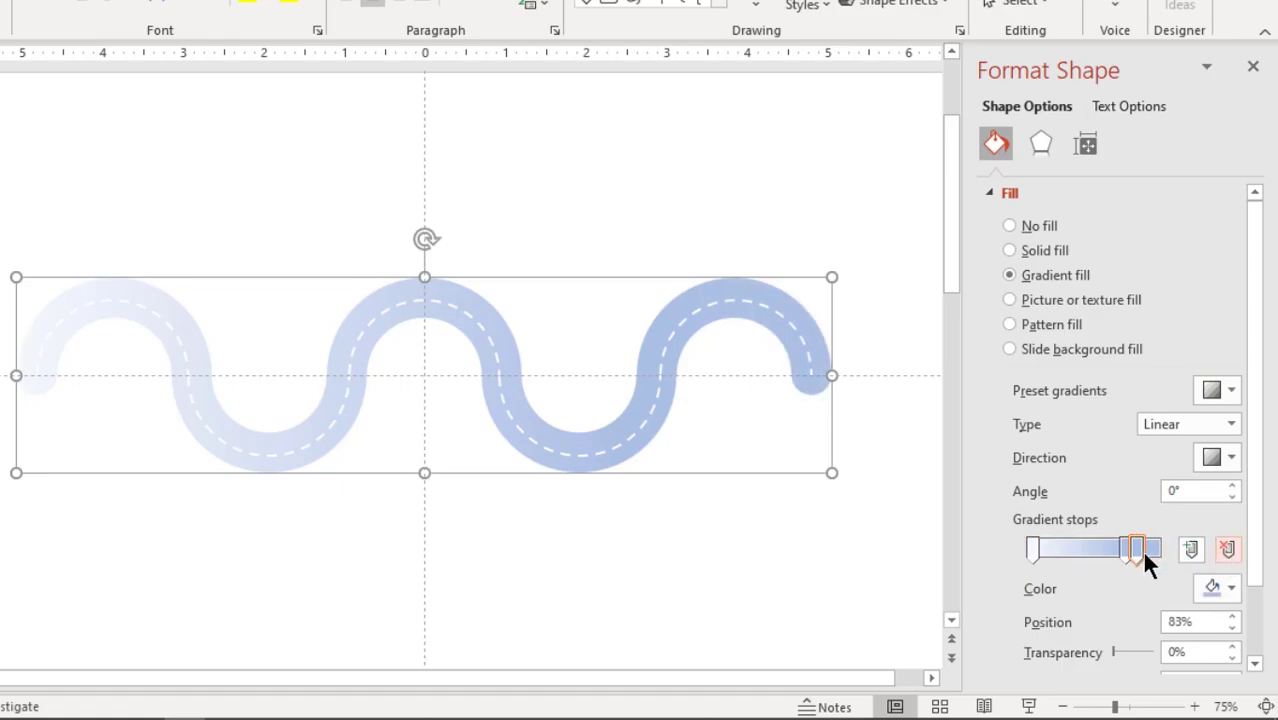
pyautogui.moveTo(1145, 553); pyautogui.dragTo(1097, 551)
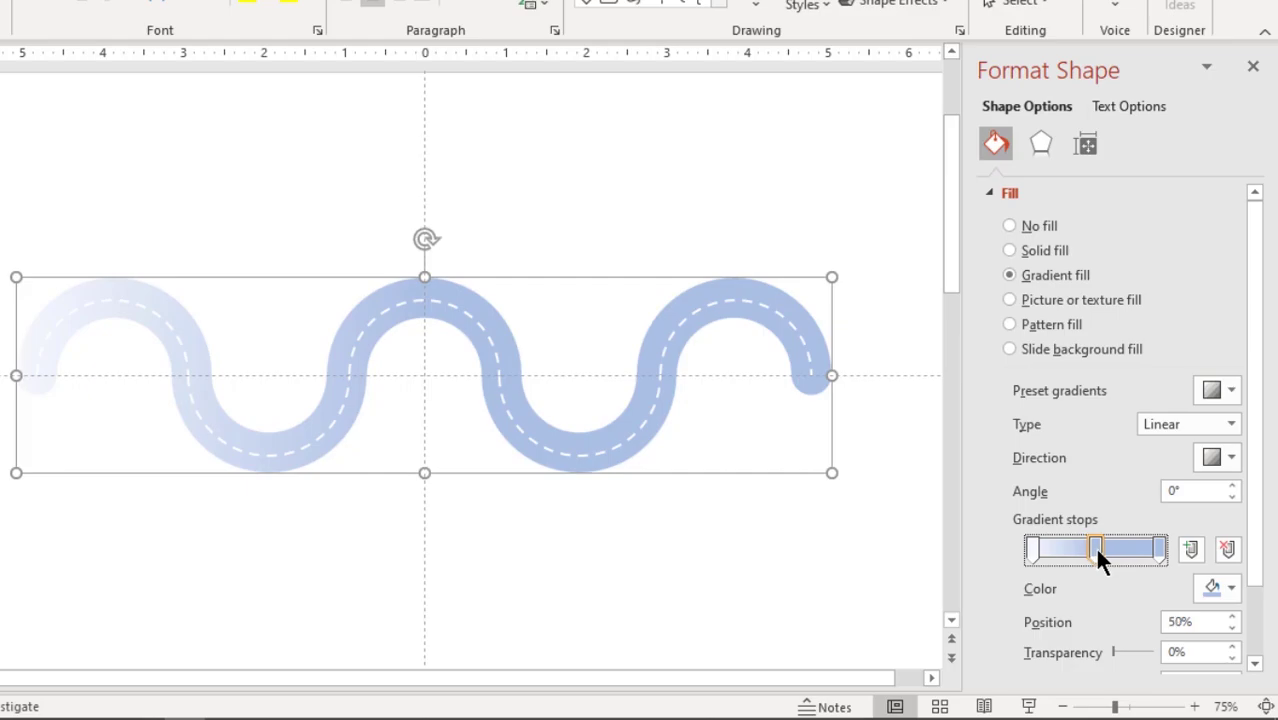
pyautogui.click(1031, 548)
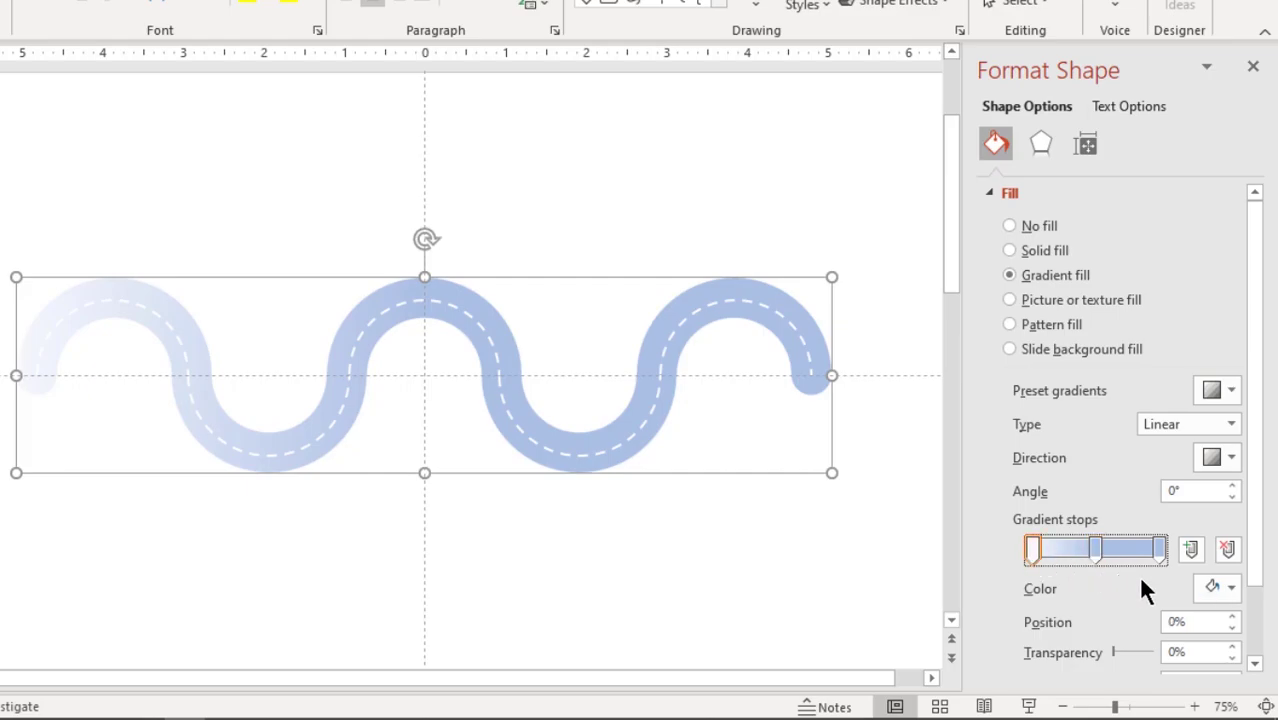
# Eyedrop the red, blue and yellow swatches onto the left, middle and right gradient stops.
pyautogui.click(1222, 590)
pyautogui.click(1086, 564)
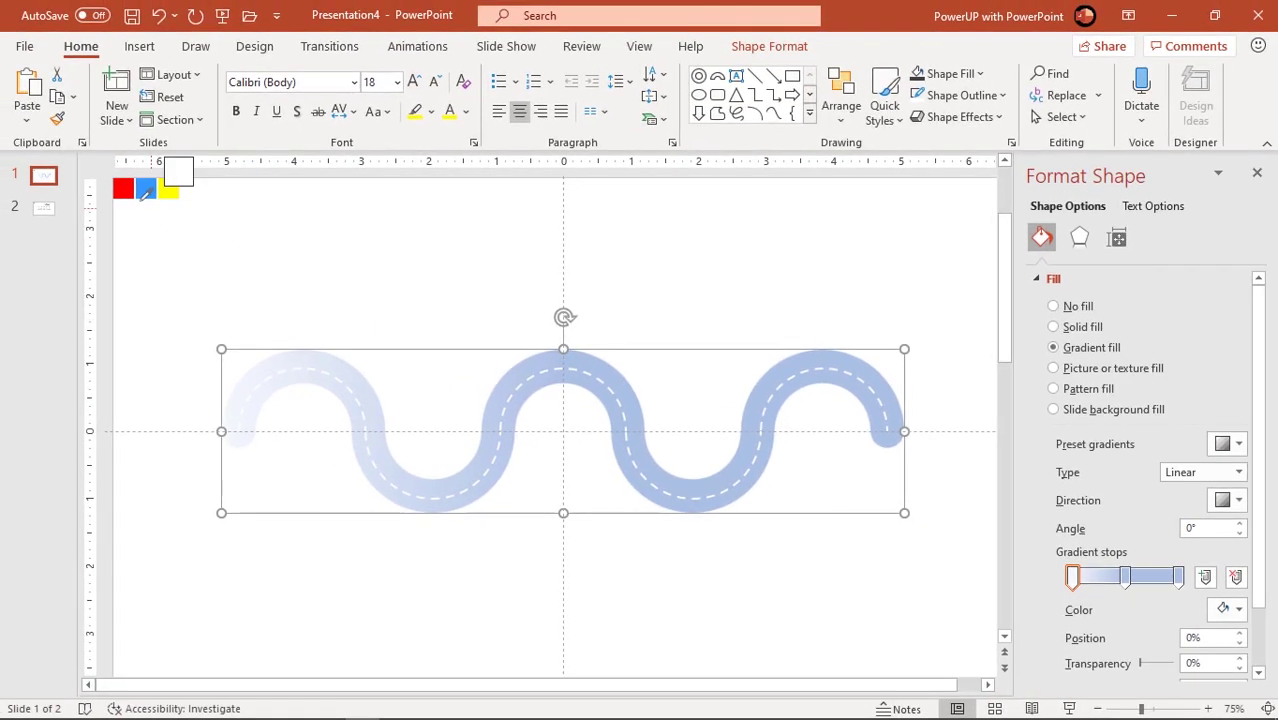
pyautogui.click(124, 190)
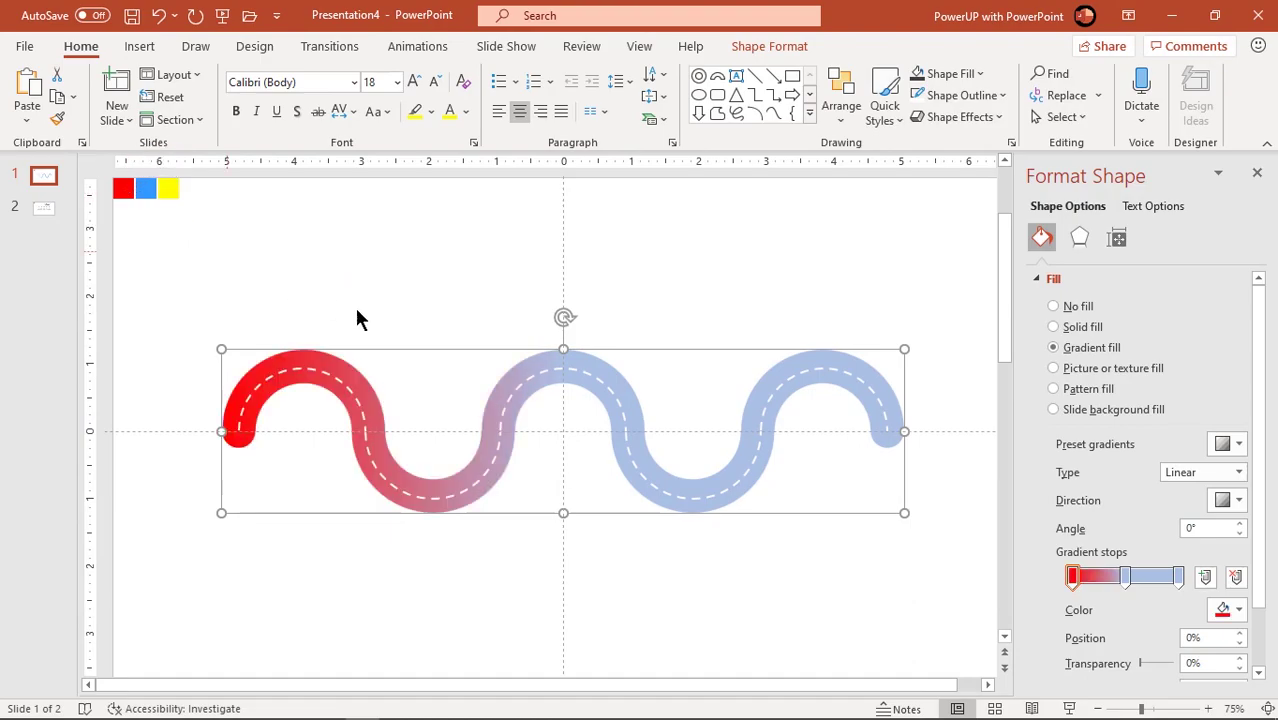
pyautogui.click(1126, 577)
pyautogui.click(1226, 610)
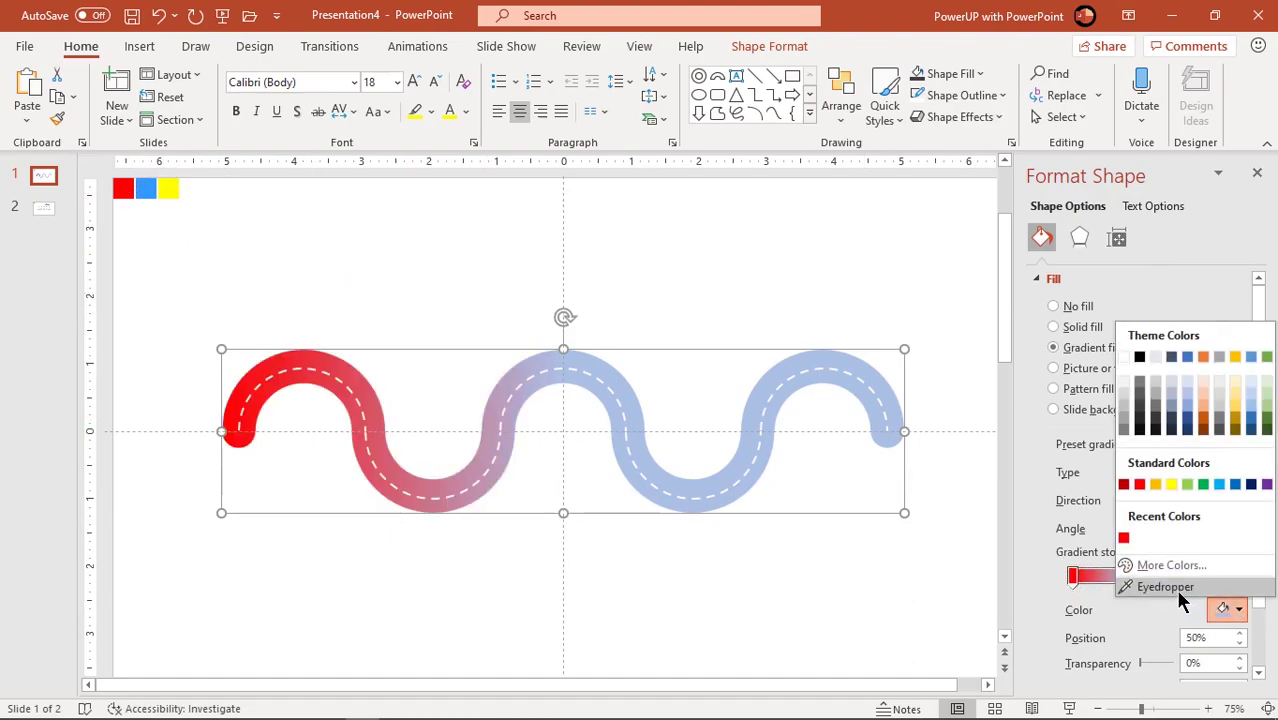
pyautogui.click(1226, 587)
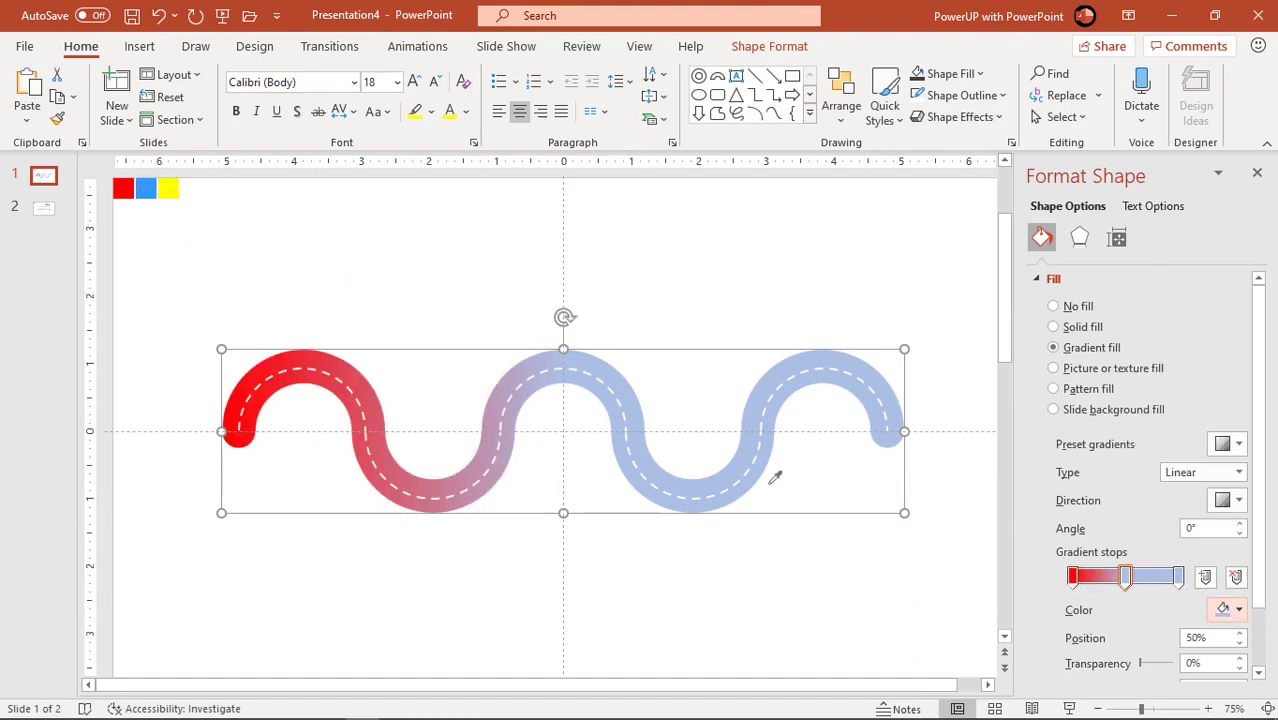
pyautogui.click(147, 190)
pyautogui.click(1180, 577)
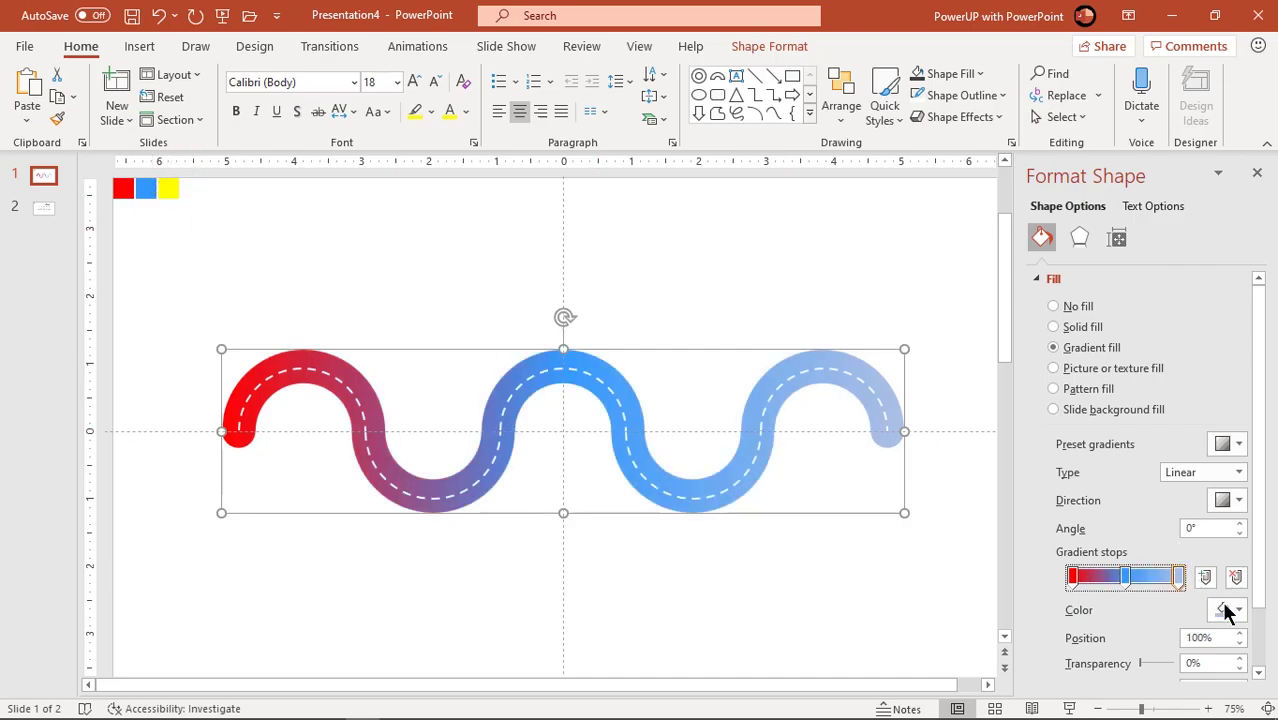
pyautogui.click(1226, 610)
pyautogui.click(1226, 587)
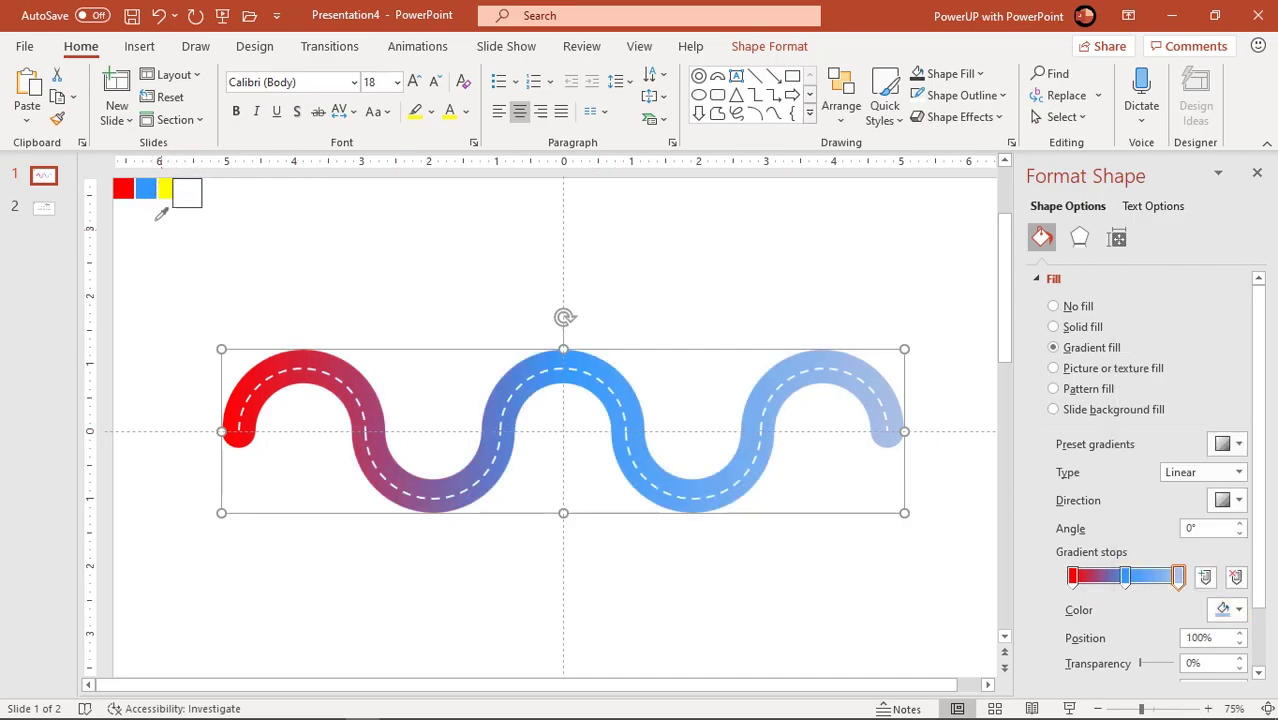
pyautogui.click(171, 192)
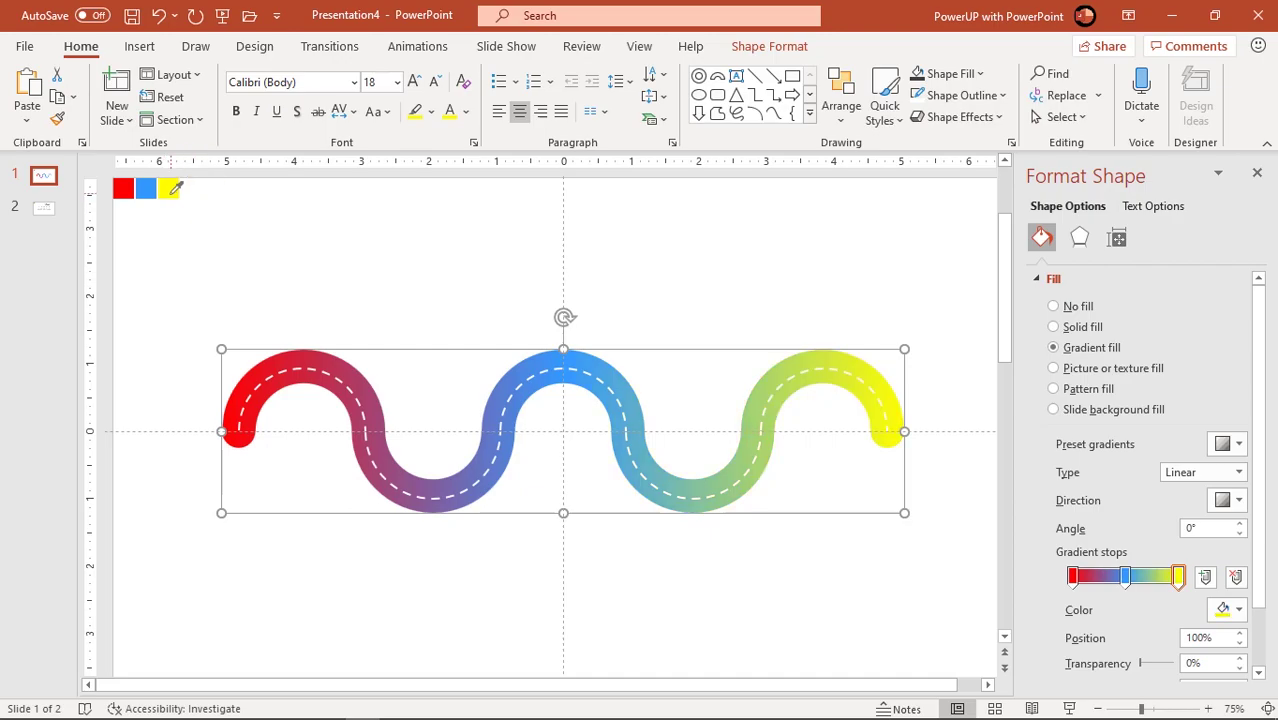
pyautogui.click(575, 474)
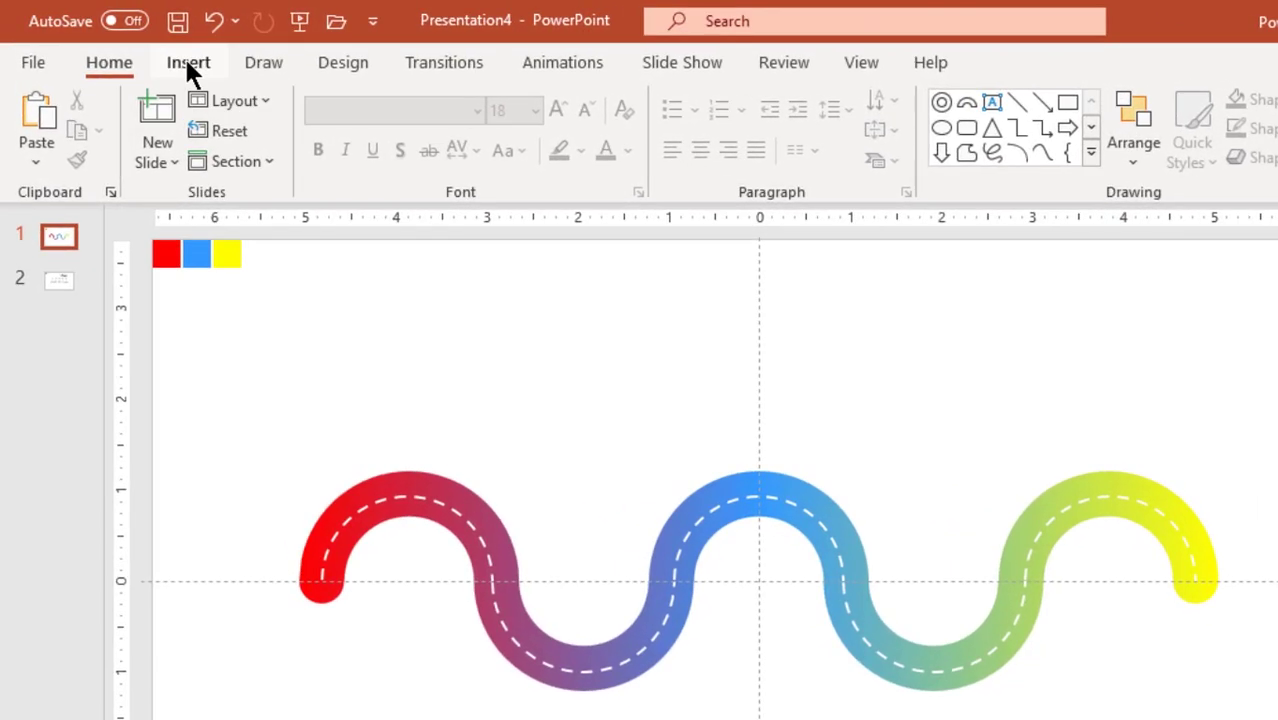
# Draw an oval about 1.49 inches across inside the road's middle blue loop.
pyautogui.click(139, 46)
pyautogui.click(405, 158)
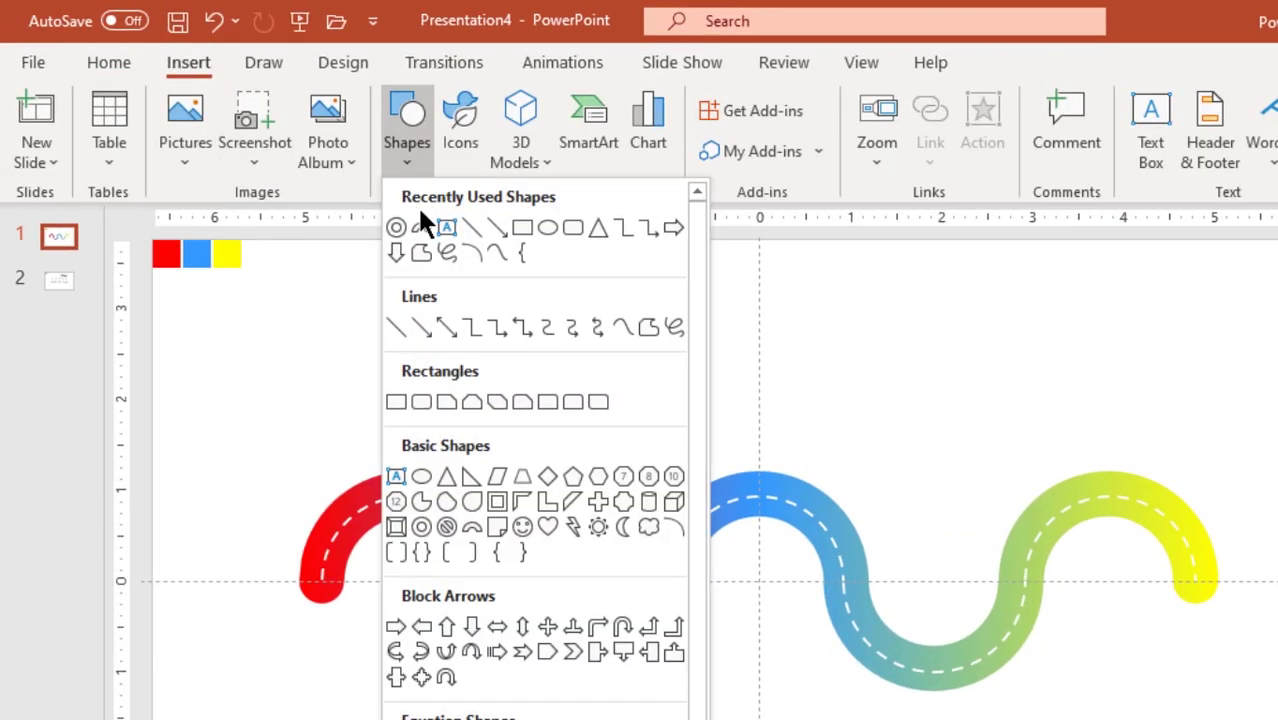
pyautogui.click(523, 228)
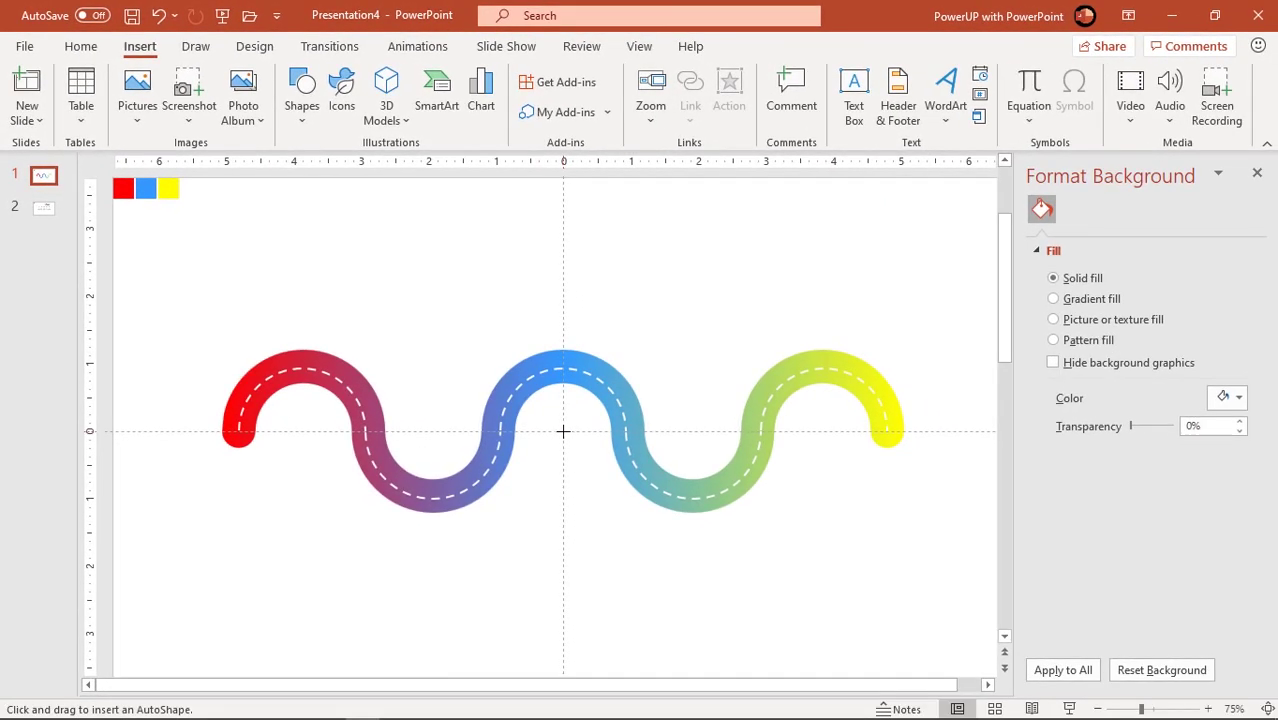
pyautogui.moveTo(564, 431); pyautogui.dragTo(616, 479)
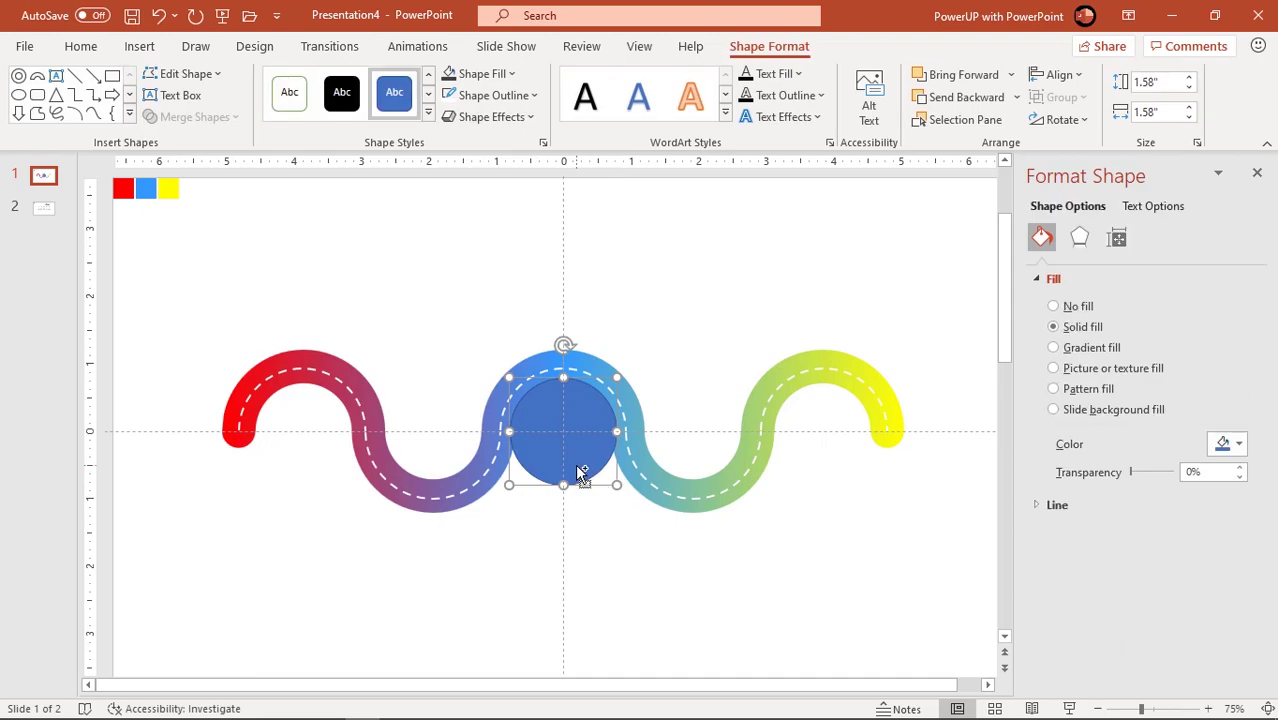
pyautogui.scroll(5, 583, 470)
pyautogui.moveTo(654, 534); pyautogui.dragTo(649, 527)
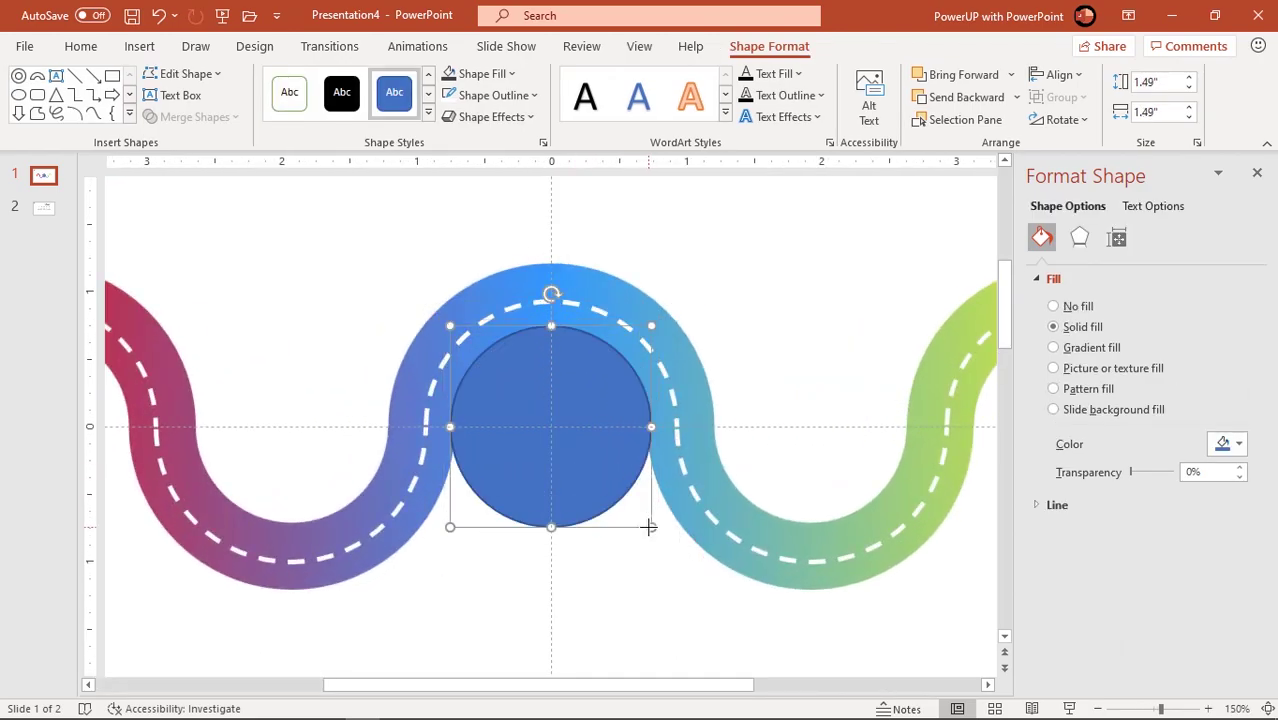
# Set the circle's outline to No Outline.
pyautogui.click(489, 96)
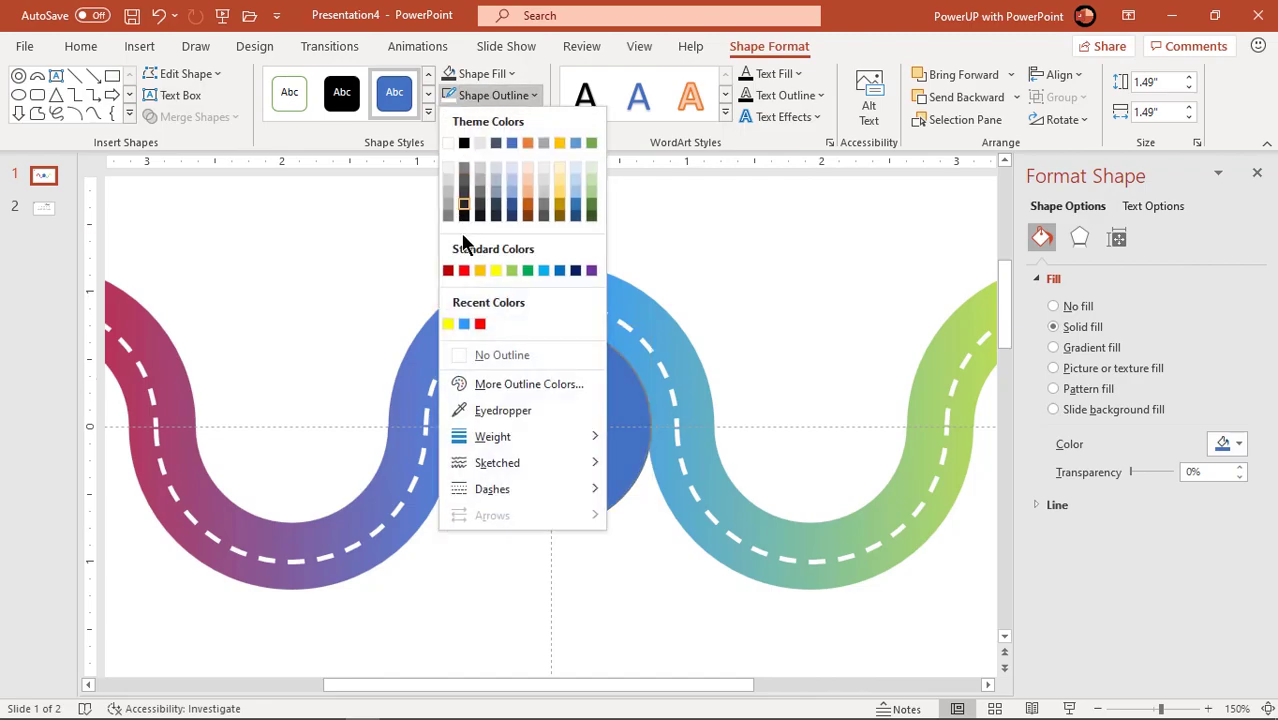
pyautogui.click(481, 356)
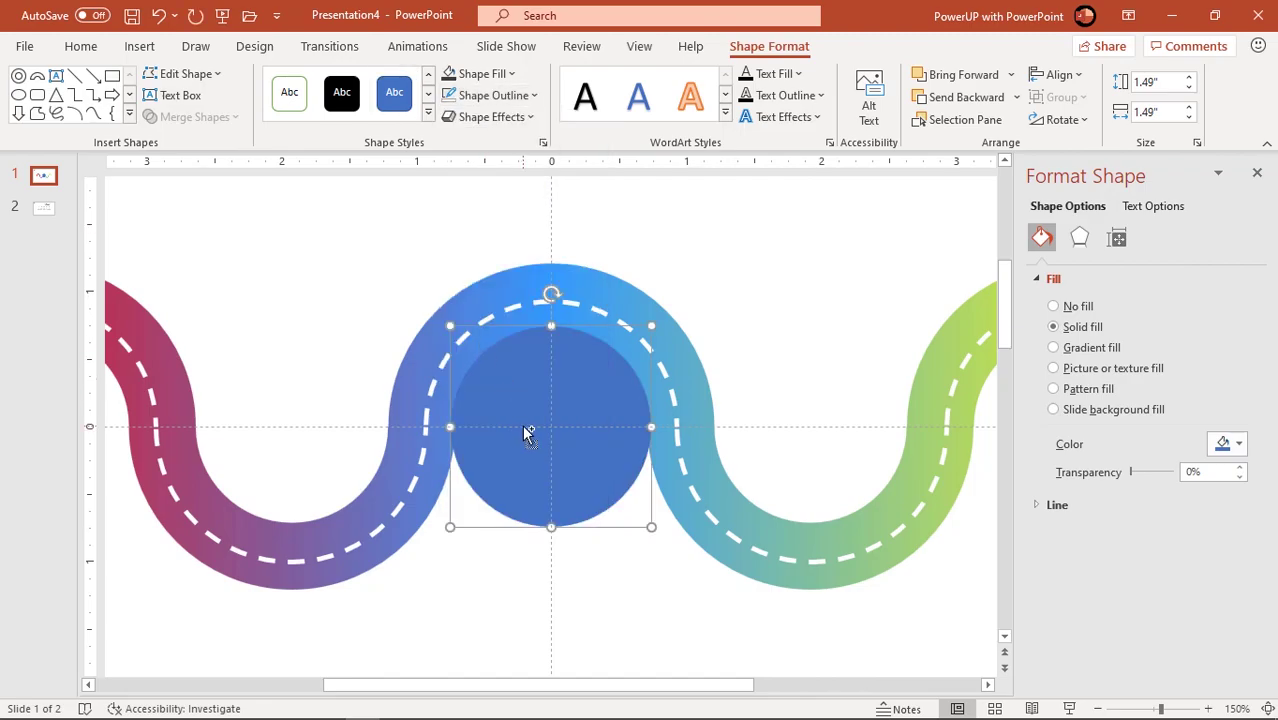
pyautogui.scroll(-5, 518, 424)
pyautogui.scroll(-2, 527, 432)
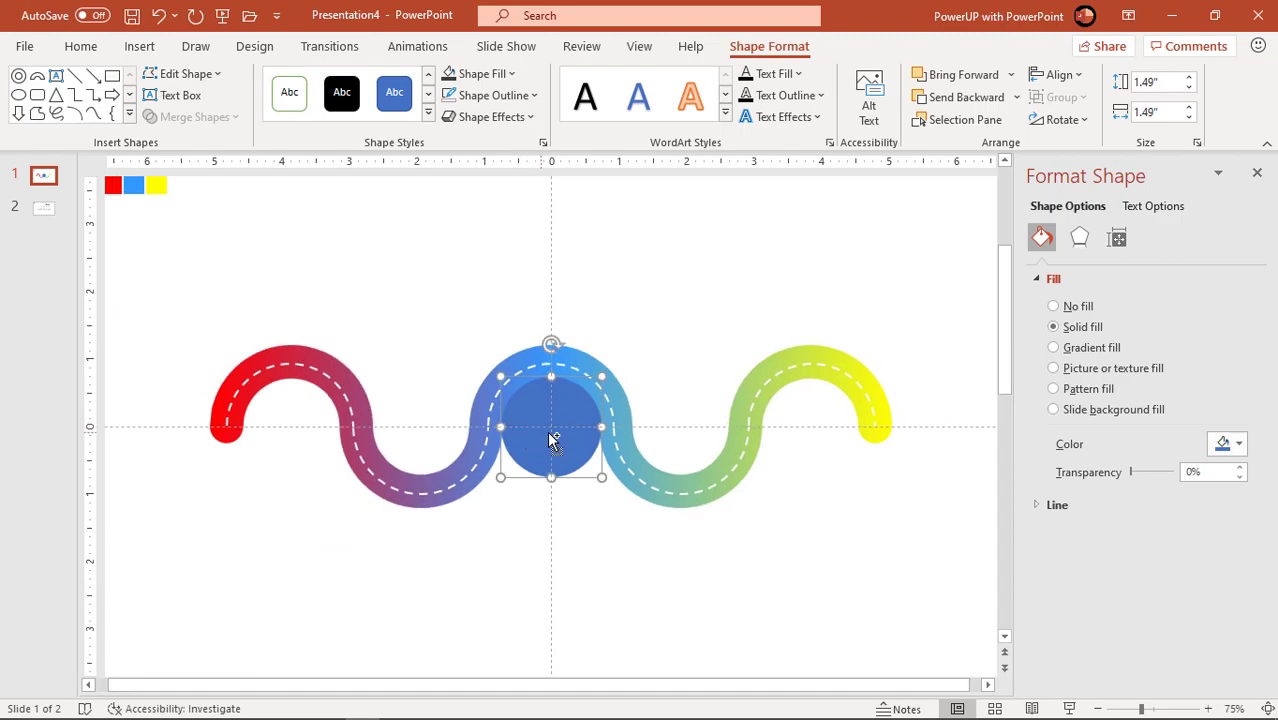
# Copy the circle into the red, purple, teal and yellow loops, then select all five circles.
pyautogui.moveTo(551, 436); pyautogui.dragTo(293, 433)
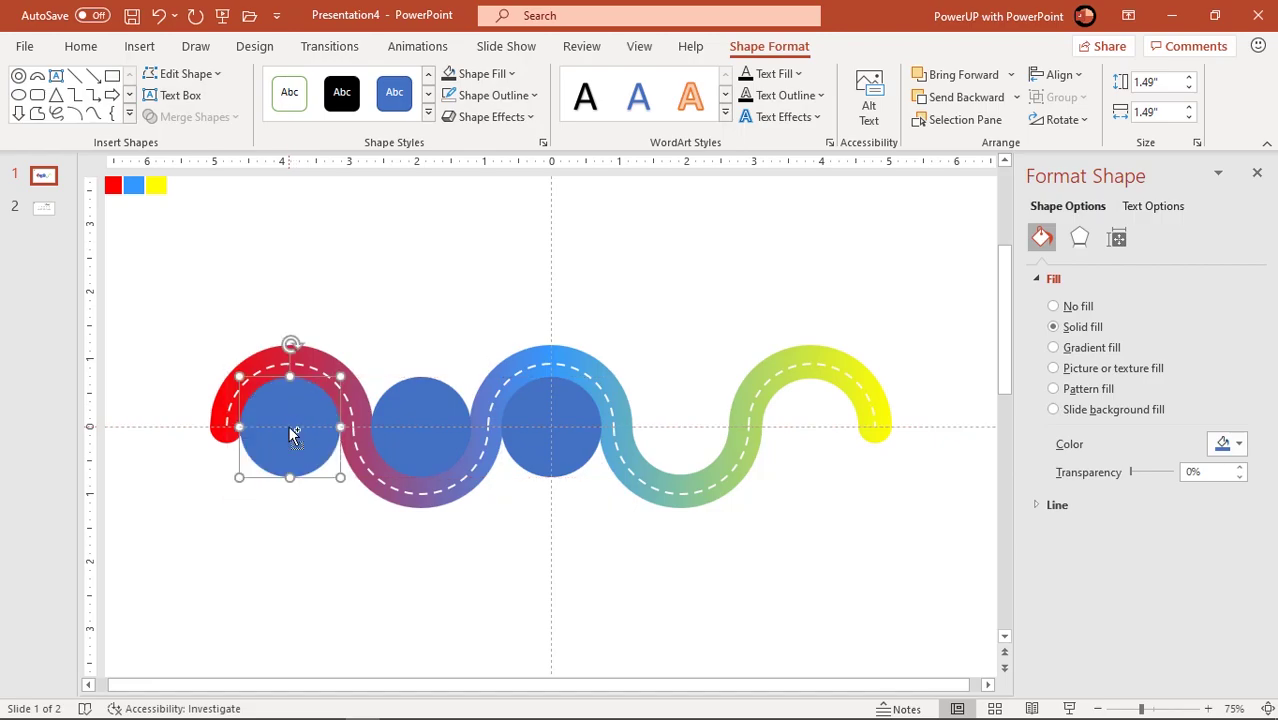
pyautogui.keyDown('shift'); pyautogui.click(404, 430); pyautogui.keyUp('shift')
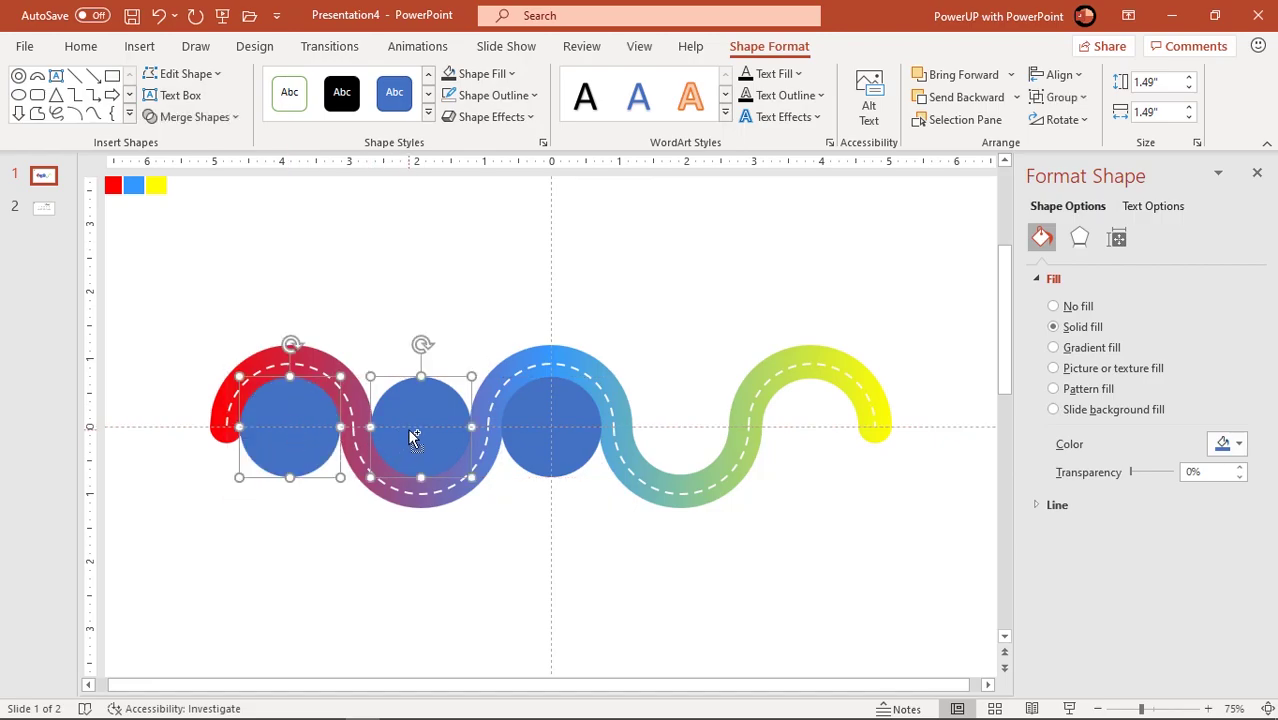
pyautogui.moveTo(413, 437); pyautogui.dragTo(805, 447)
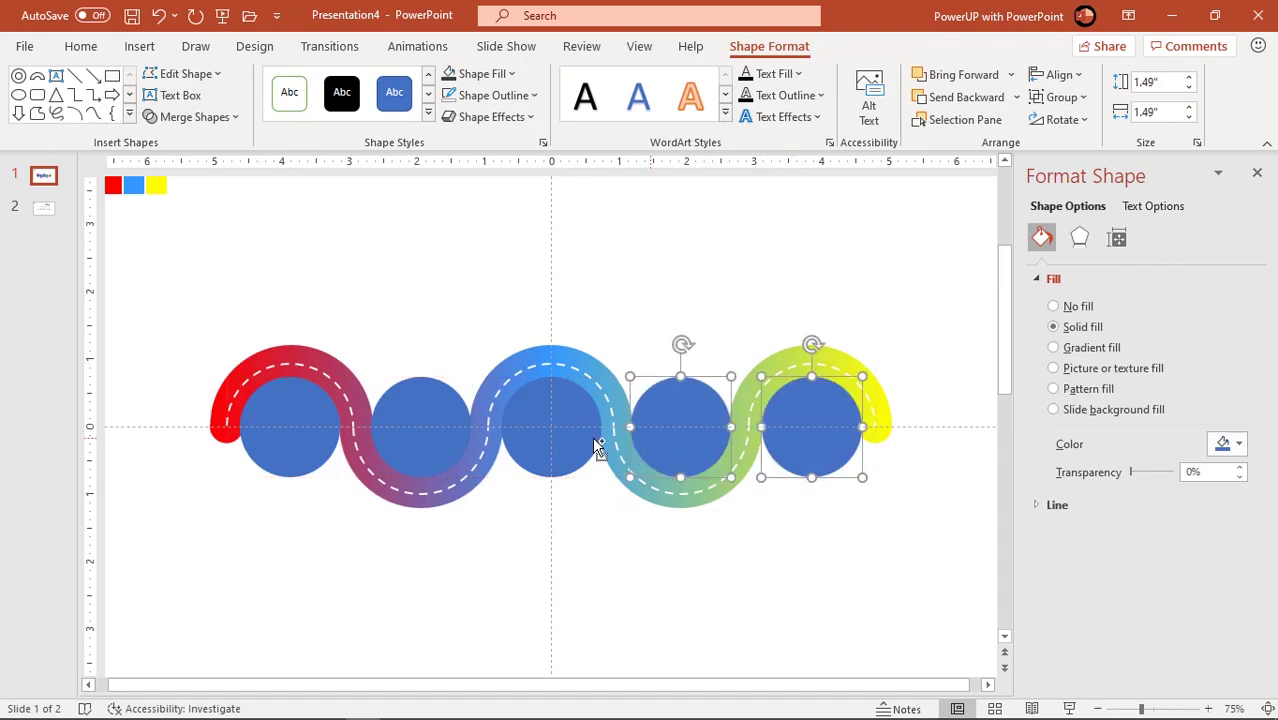
pyautogui.keyDown('shift'); pyautogui.click(552, 426); pyautogui.keyUp('shift')
pyautogui.keyDown('shift'); pyautogui.click(437, 425); pyautogui.keyUp('shift')
pyautogui.keyDown('shift'); pyautogui.click(299, 416); pyautogui.keyUp('shift')
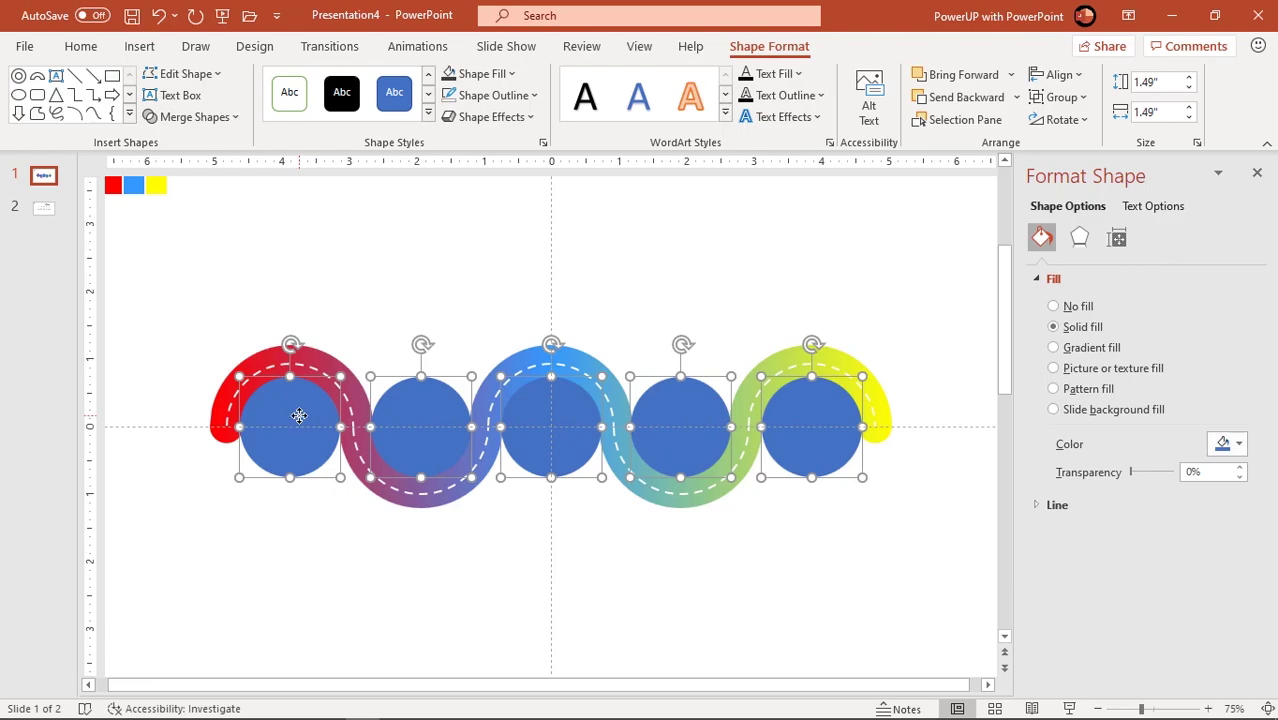
# Fill the five circles white and apply an outer shadow preset to them and the road.
pyautogui.click(489, 73)
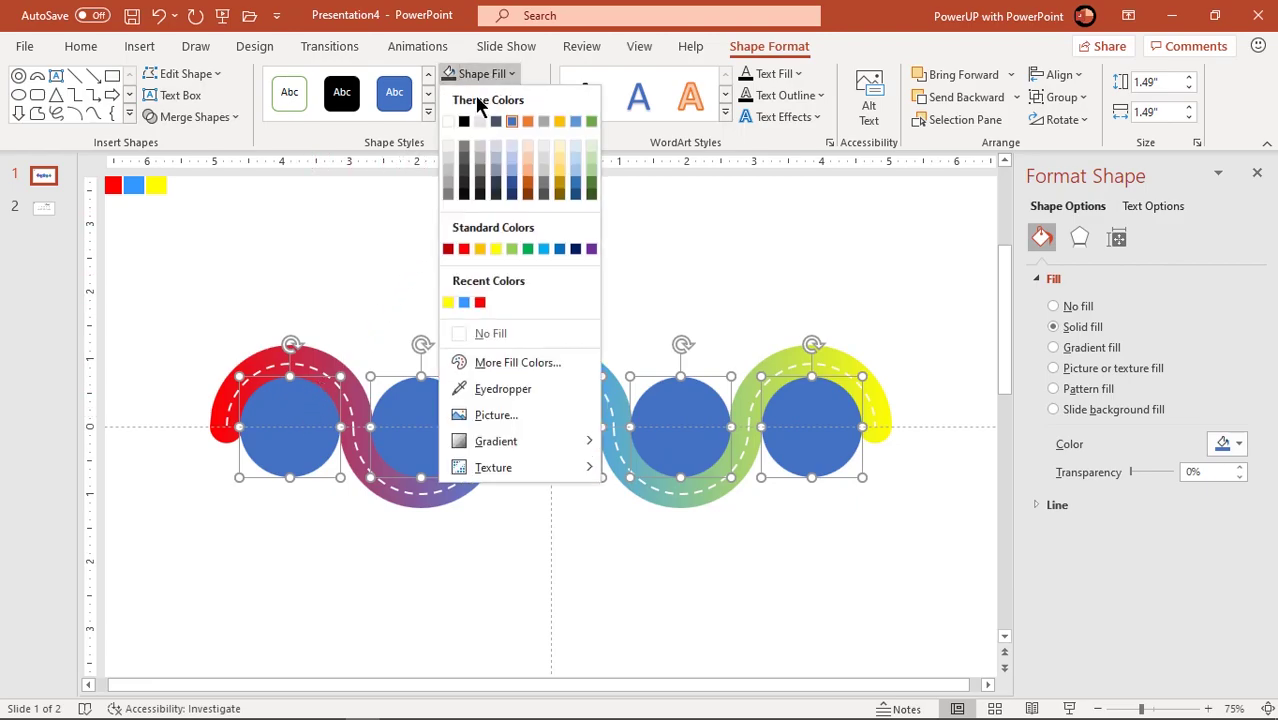
pyautogui.click(449, 121)
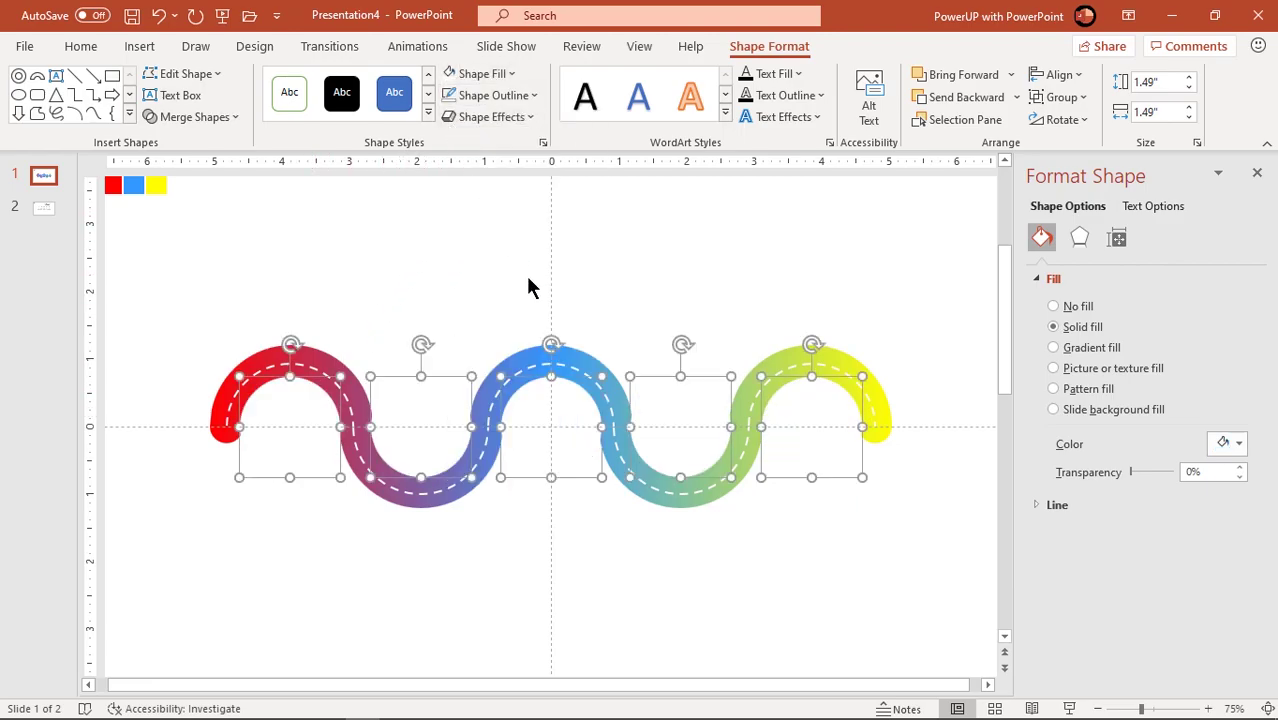
pyautogui.keyDown('shift'); pyautogui.click(593, 378); pyautogui.keyUp('shift')
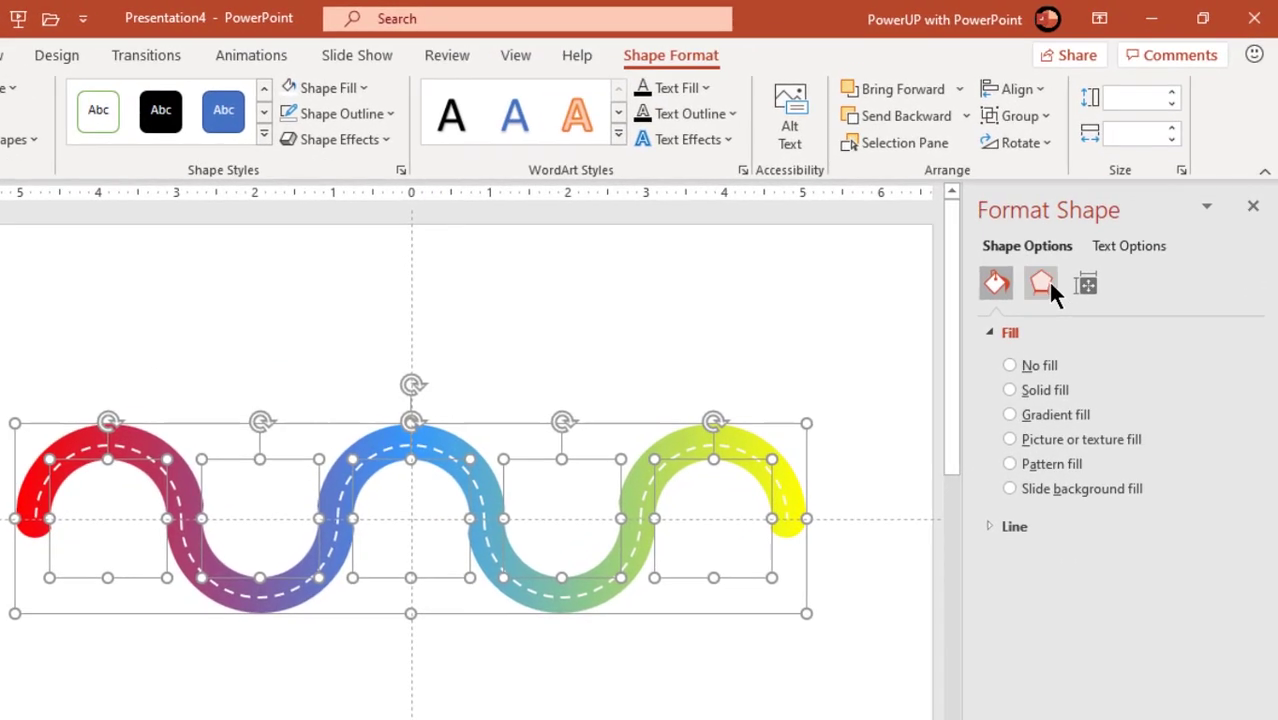
pyautogui.click(1080, 238)
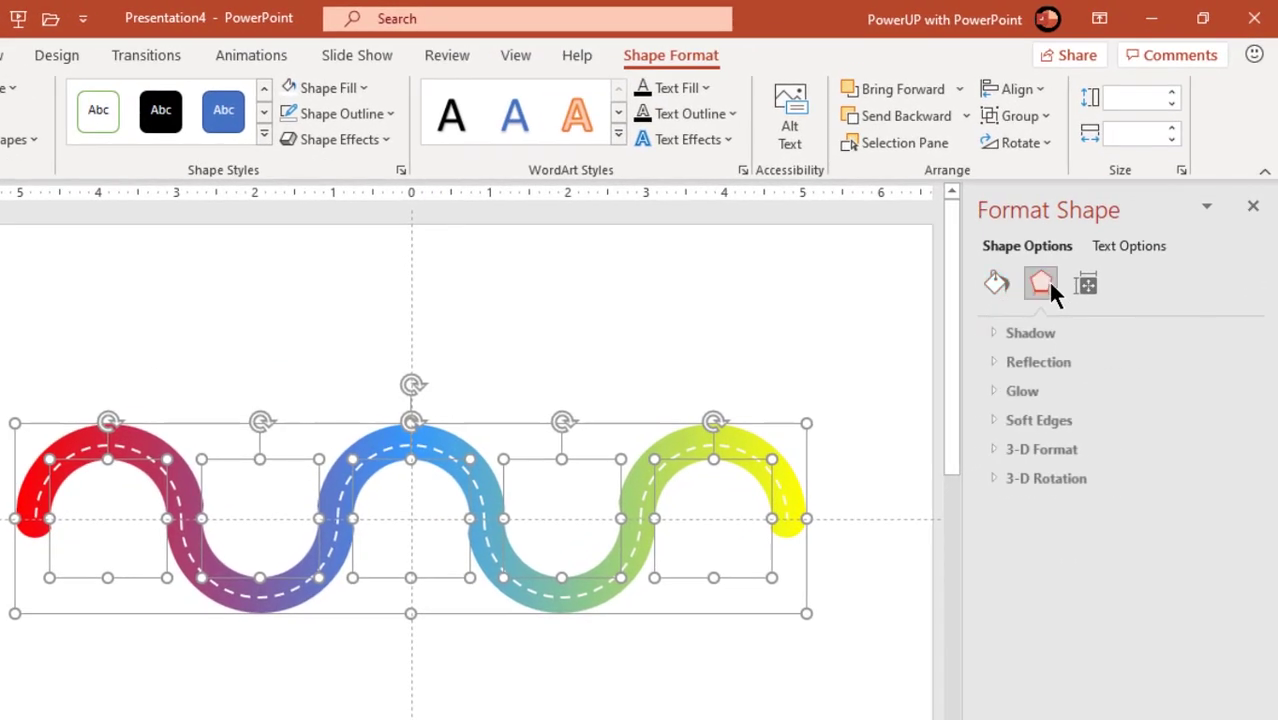
pyautogui.click(1040, 334)
pyautogui.click(1214, 364)
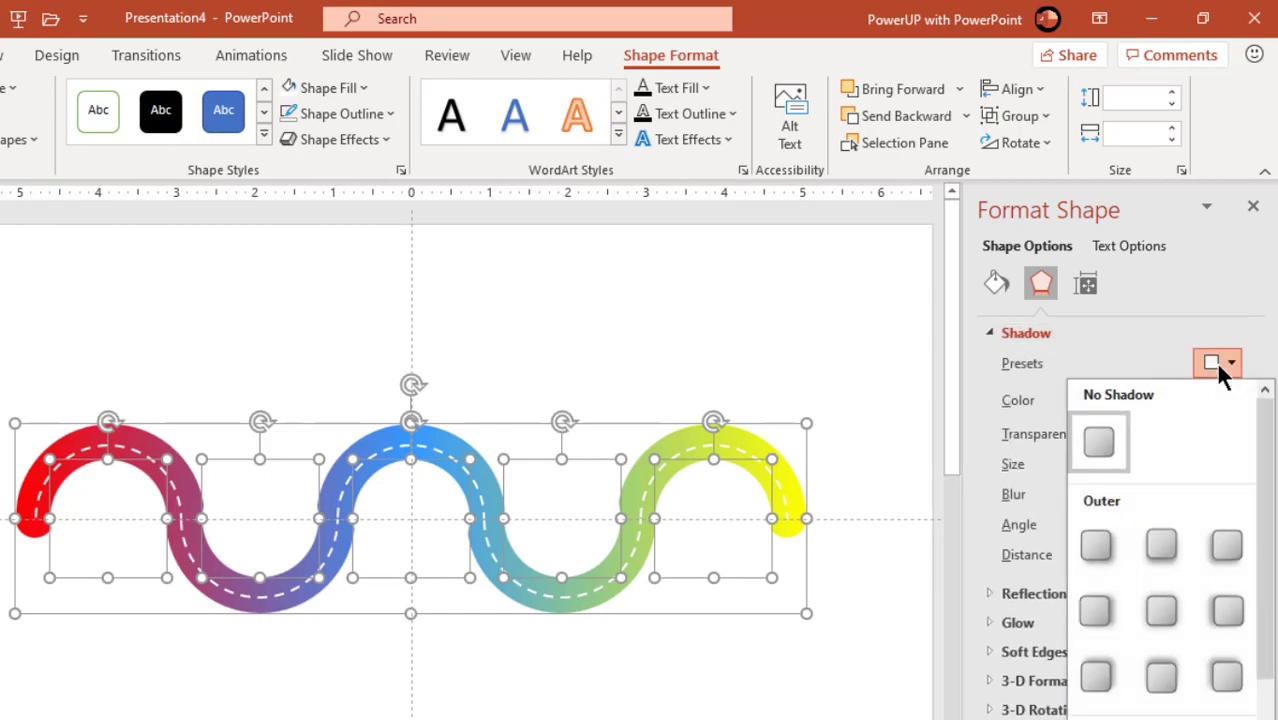
pyautogui.click(1224, 544)
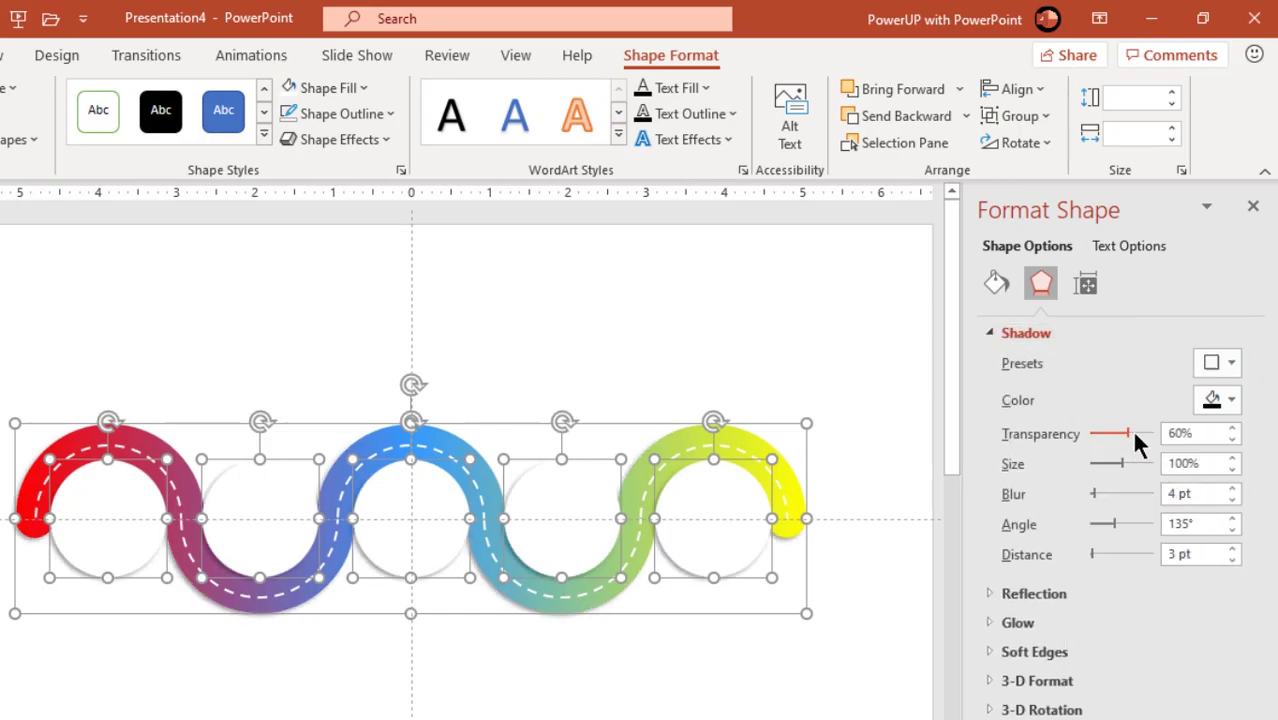
# Set the shadow to 40% transparency, 8 pt distance and 15 pt blur.
pyautogui.moveTo(1133, 435); pyautogui.dragTo(1123, 437)
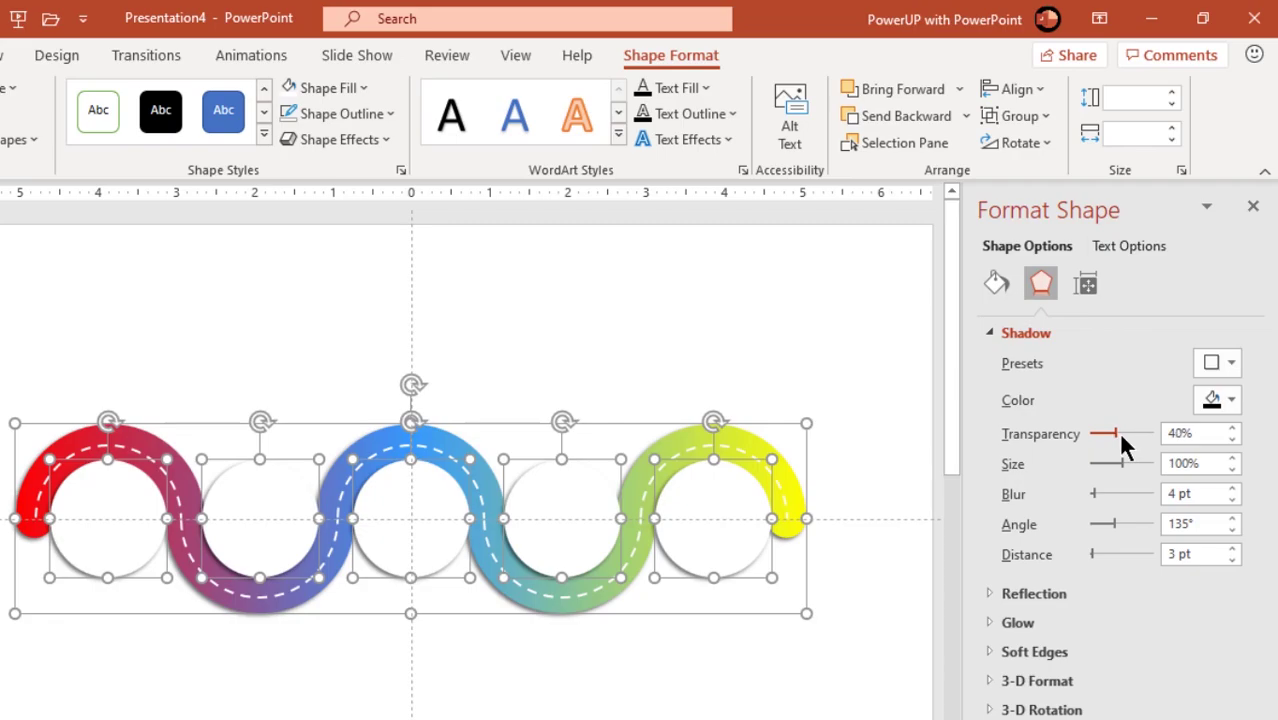
pyautogui.click(1233, 549)
pyautogui.click(1233, 549)
pyautogui.click(1233, 549)
pyautogui.click(1233, 549)
pyautogui.click(1233, 549)
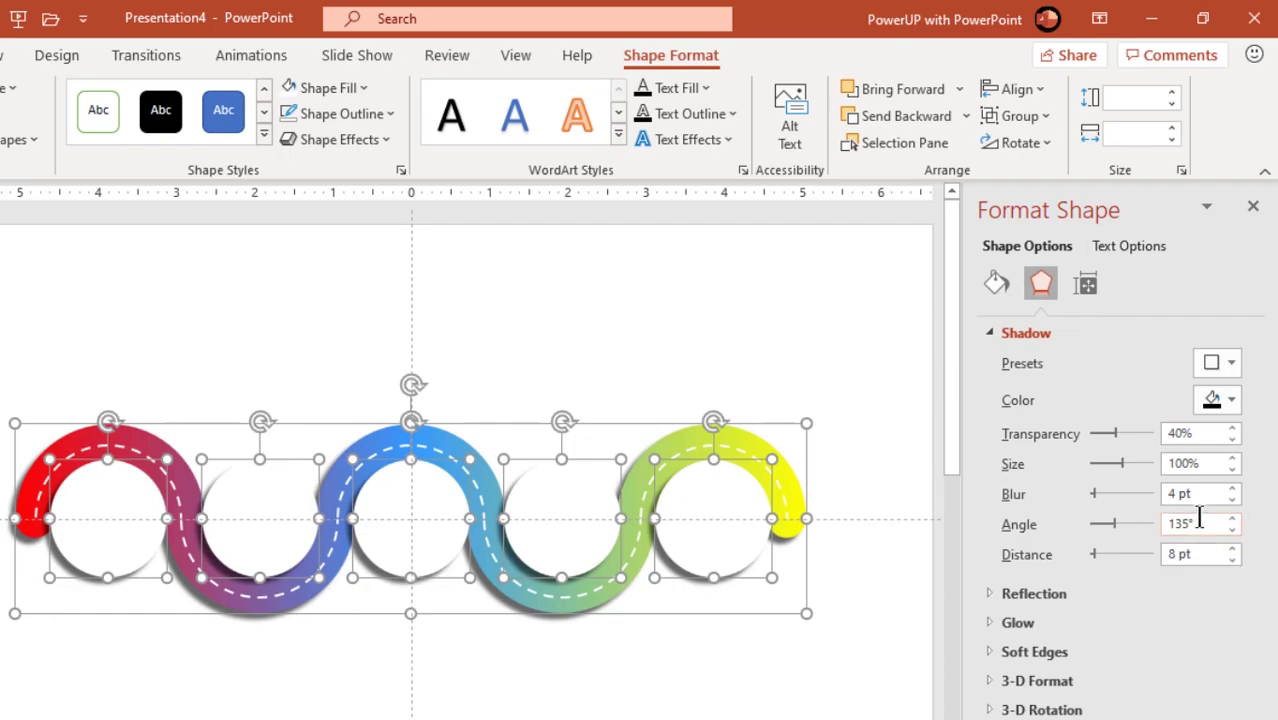
pyautogui.click(1232, 489)
pyautogui.click(1232, 489)
pyautogui.click(1232, 489)
pyautogui.click(1232, 489)
pyautogui.click(1232, 489)
pyautogui.click(1232, 489)
pyautogui.click(1232, 489)
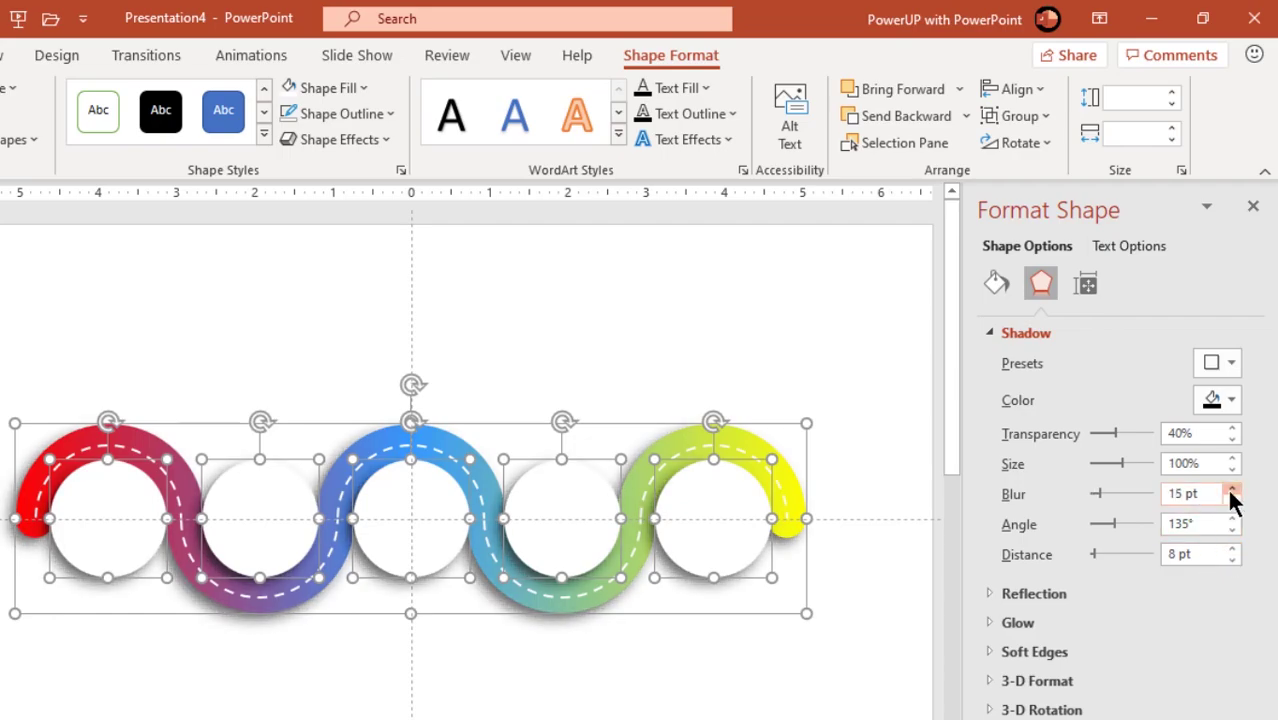
pyautogui.click(1253, 205)
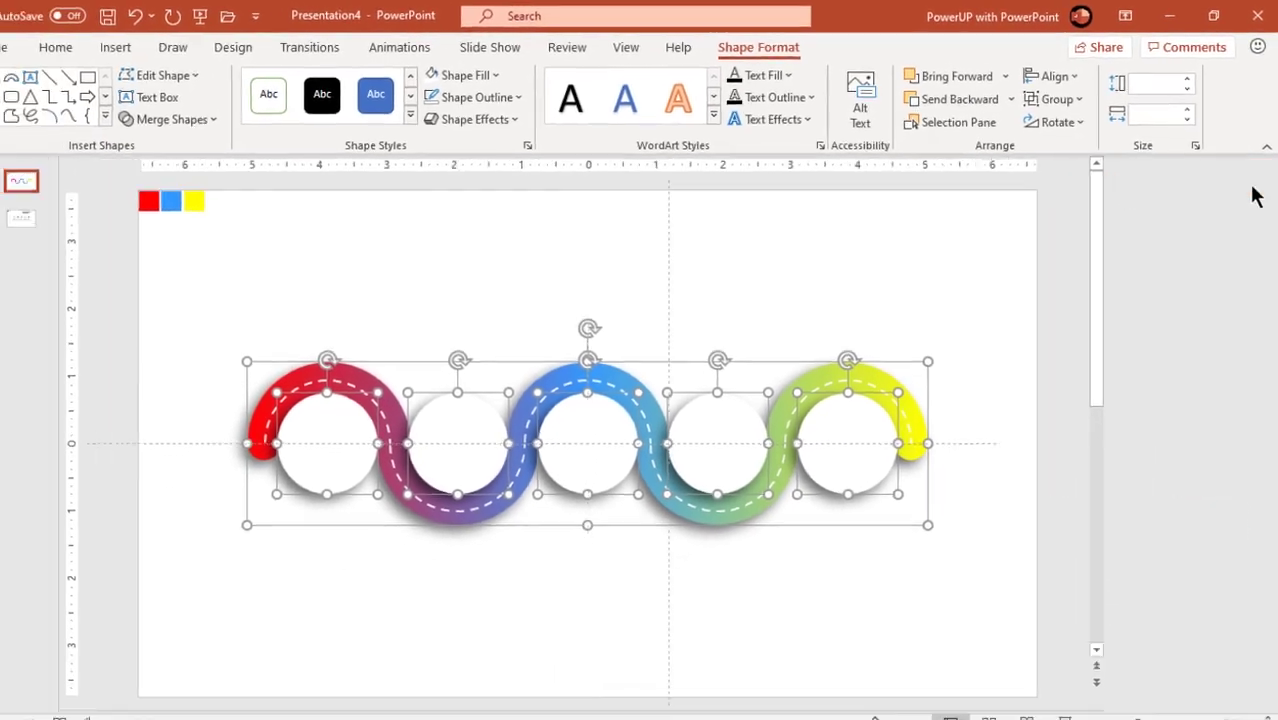
pyautogui.click(1055, 588)
# Draw a straight vertical line rising from the crest of the middle blue arc.
pyautogui.click(425, 360)
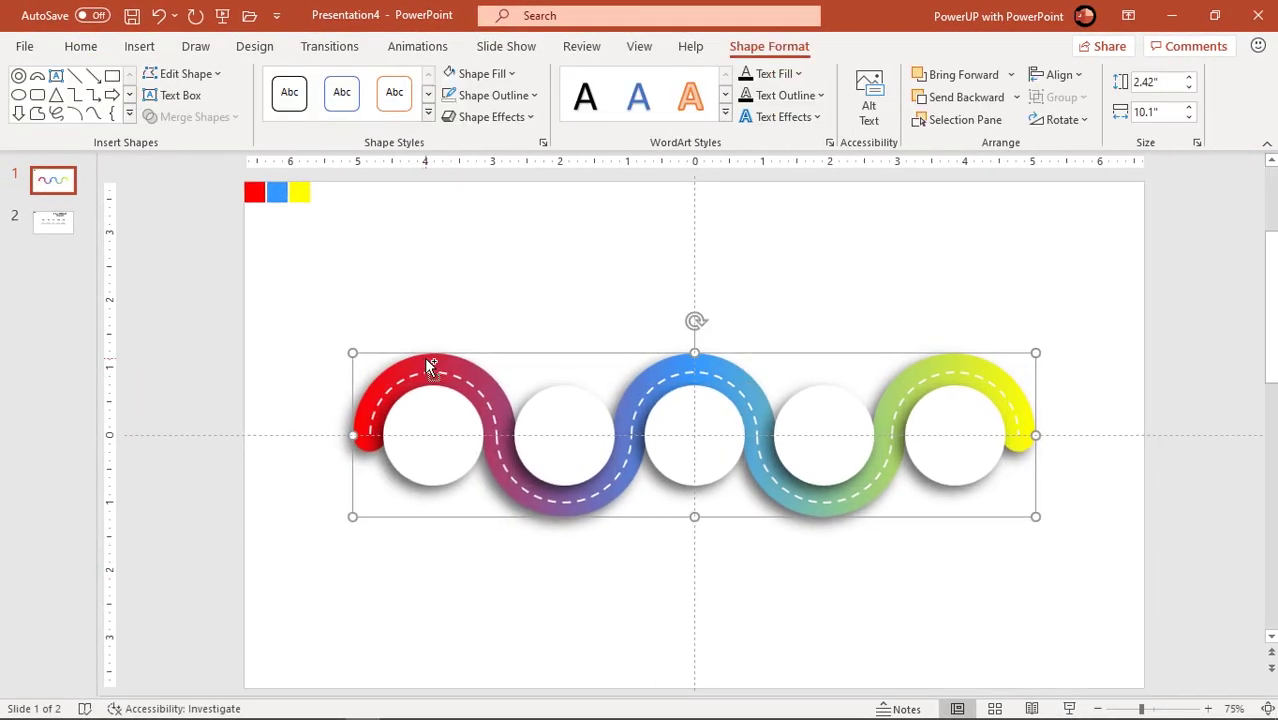
pyautogui.keyDown('ctrl'); pyautogui.scroll(5, 425, 358); pyautogui.keyUp('ctrl')
pyautogui.scroll(3, 440, 365)
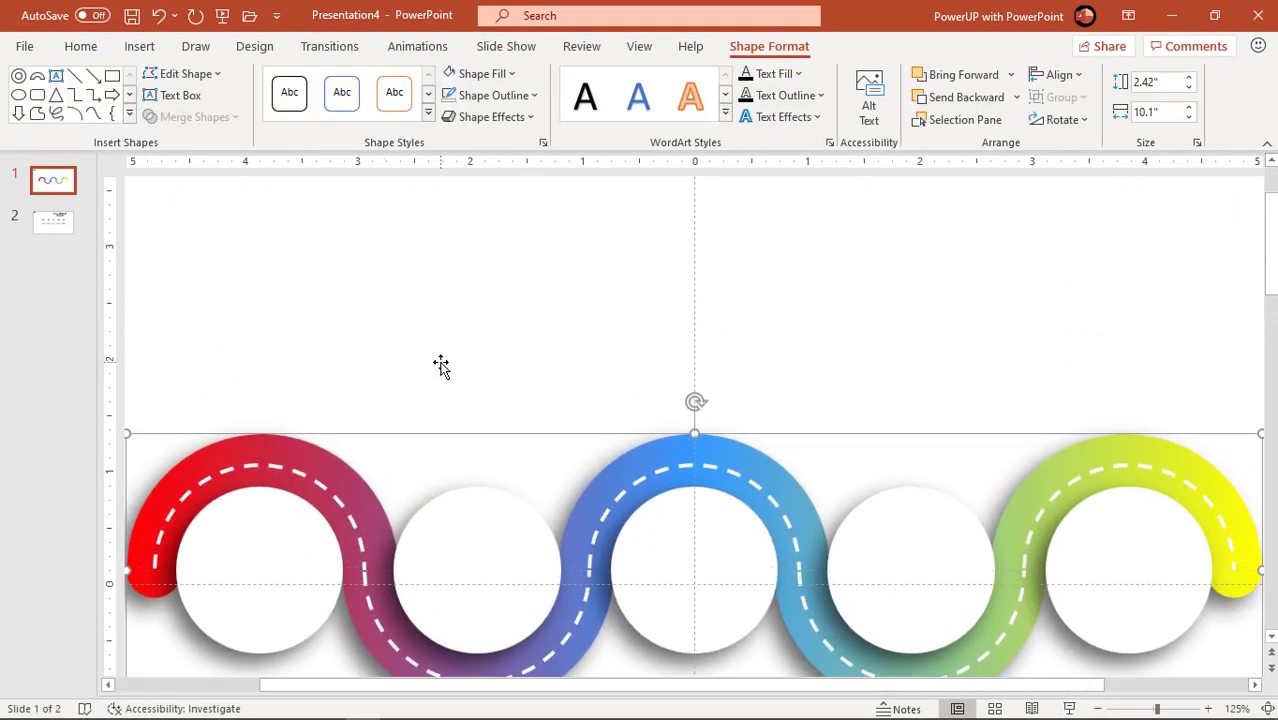
pyautogui.click(516, 349)
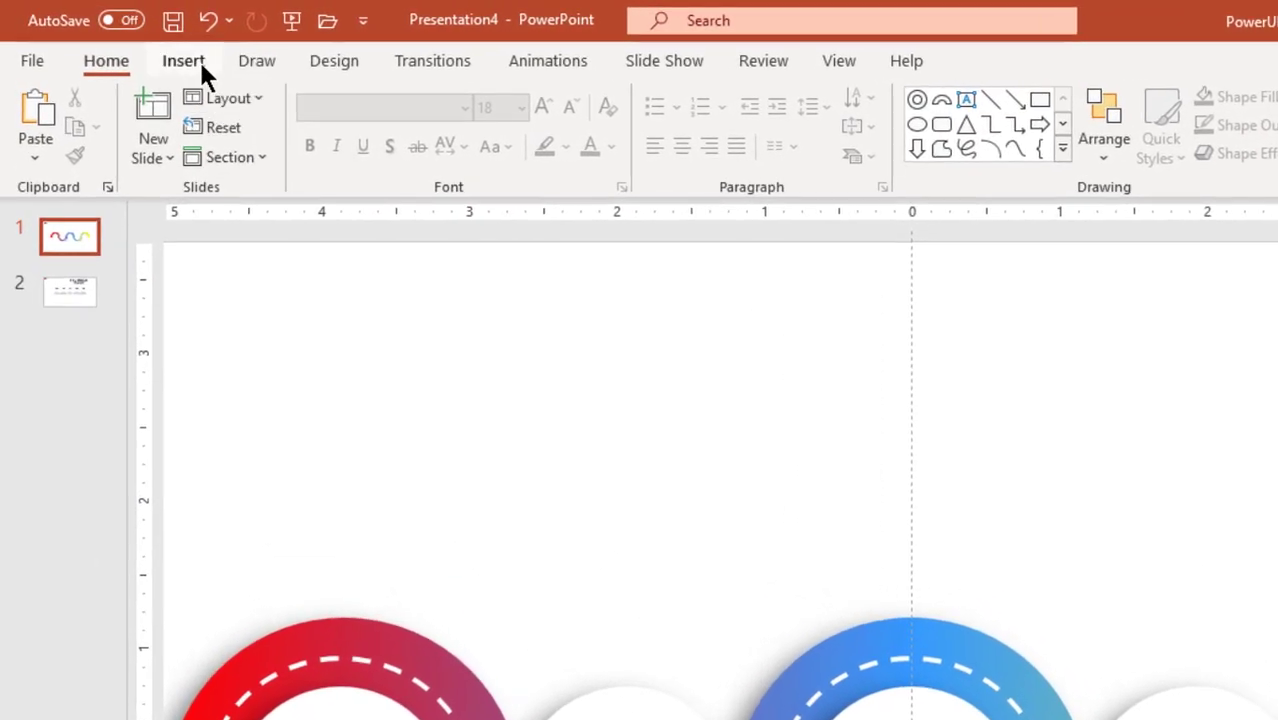
pyautogui.click(148, 50)
pyautogui.click(392, 160)
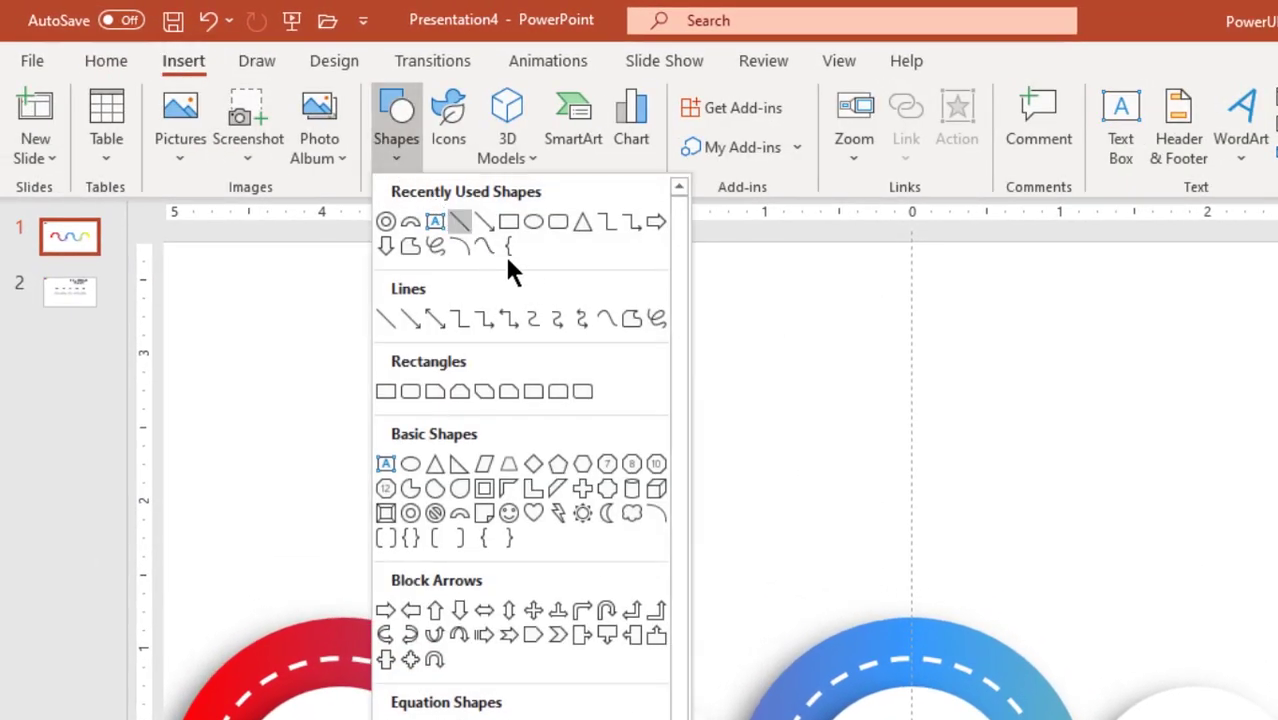
pyautogui.click(391, 317)
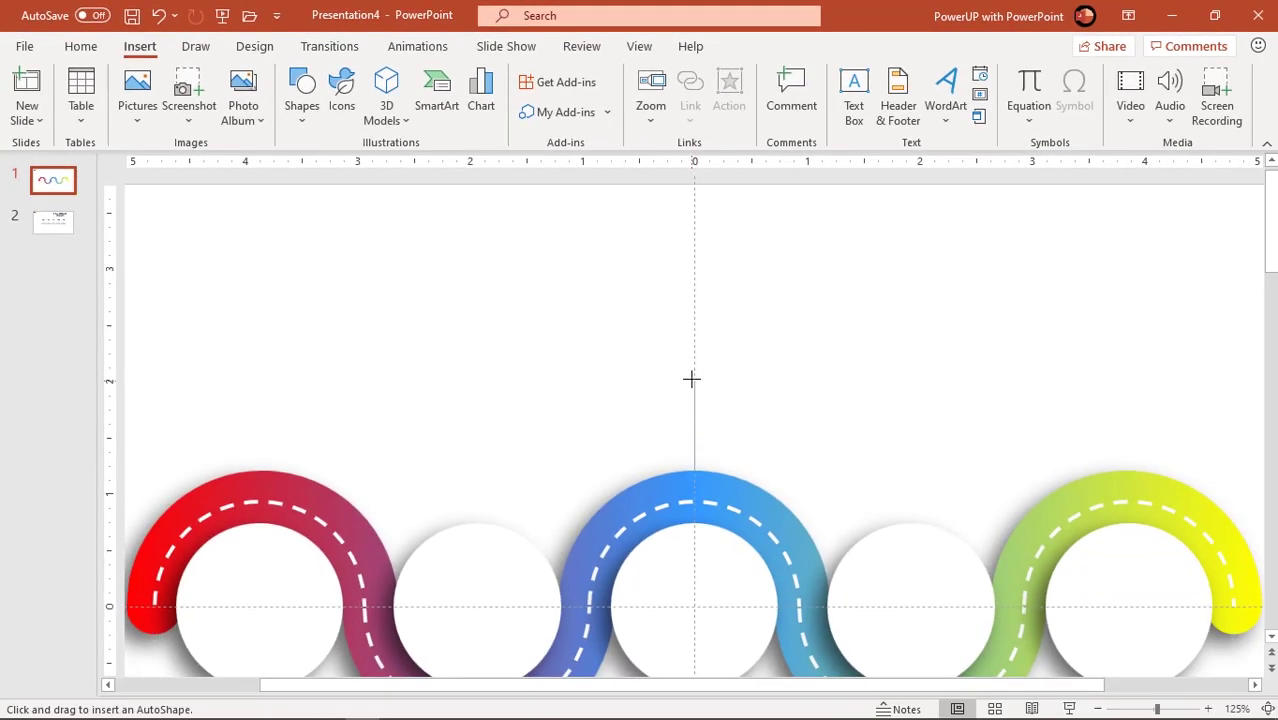
pyautogui.moveTo(691, 378); pyautogui.dragTo(694, 471)
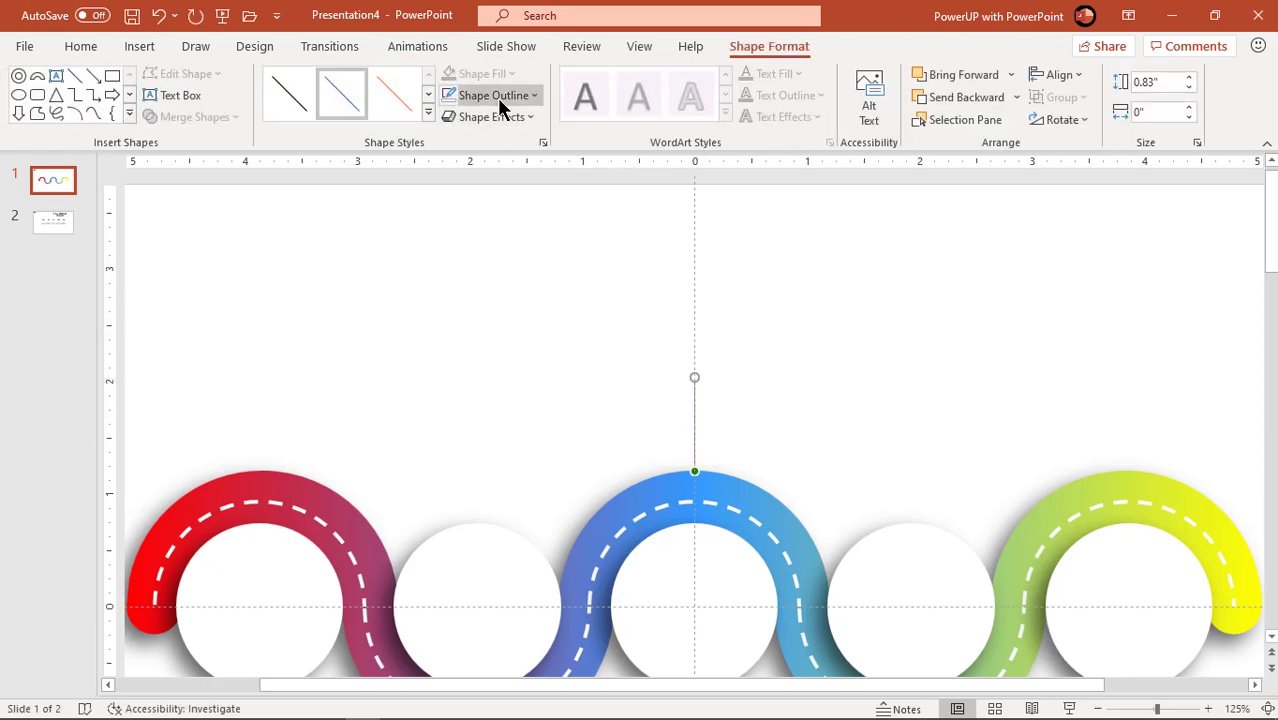
# Make the line grey with a 1 pt weight.
pyautogui.click(495, 97)
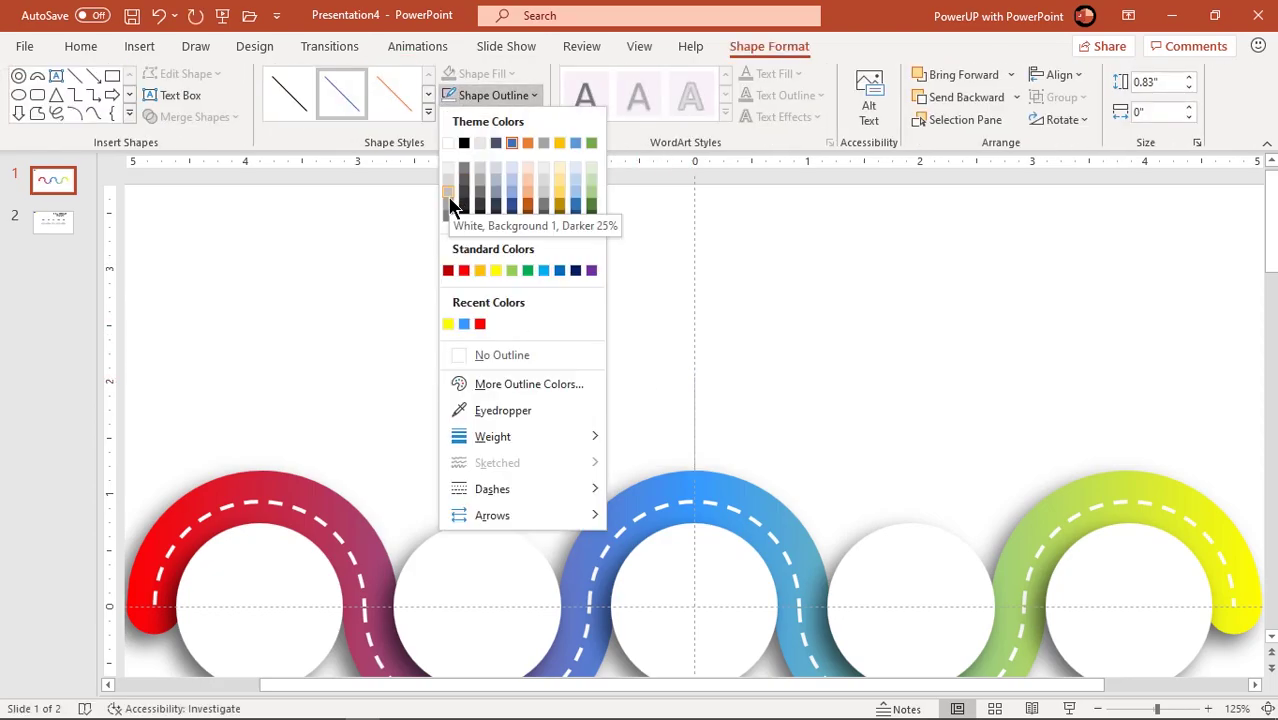
pyautogui.click(449, 210)
pyautogui.click(491, 97)
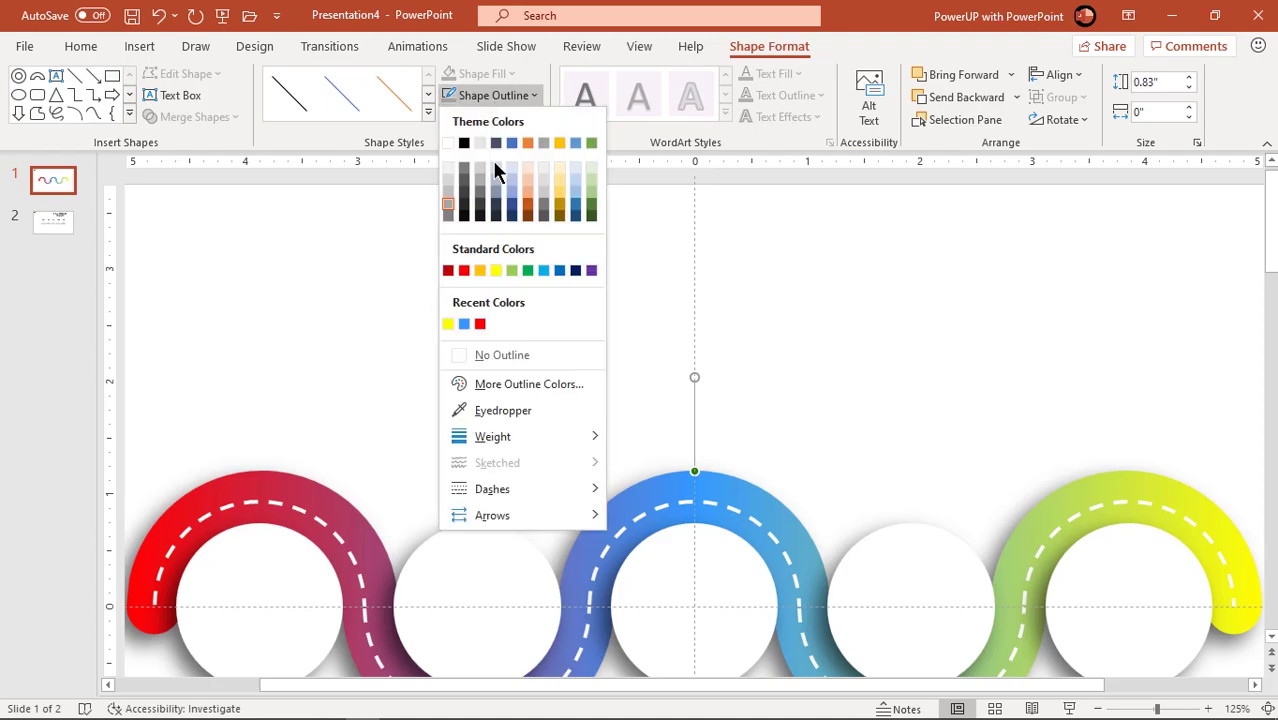
pyautogui.moveTo(494, 437)
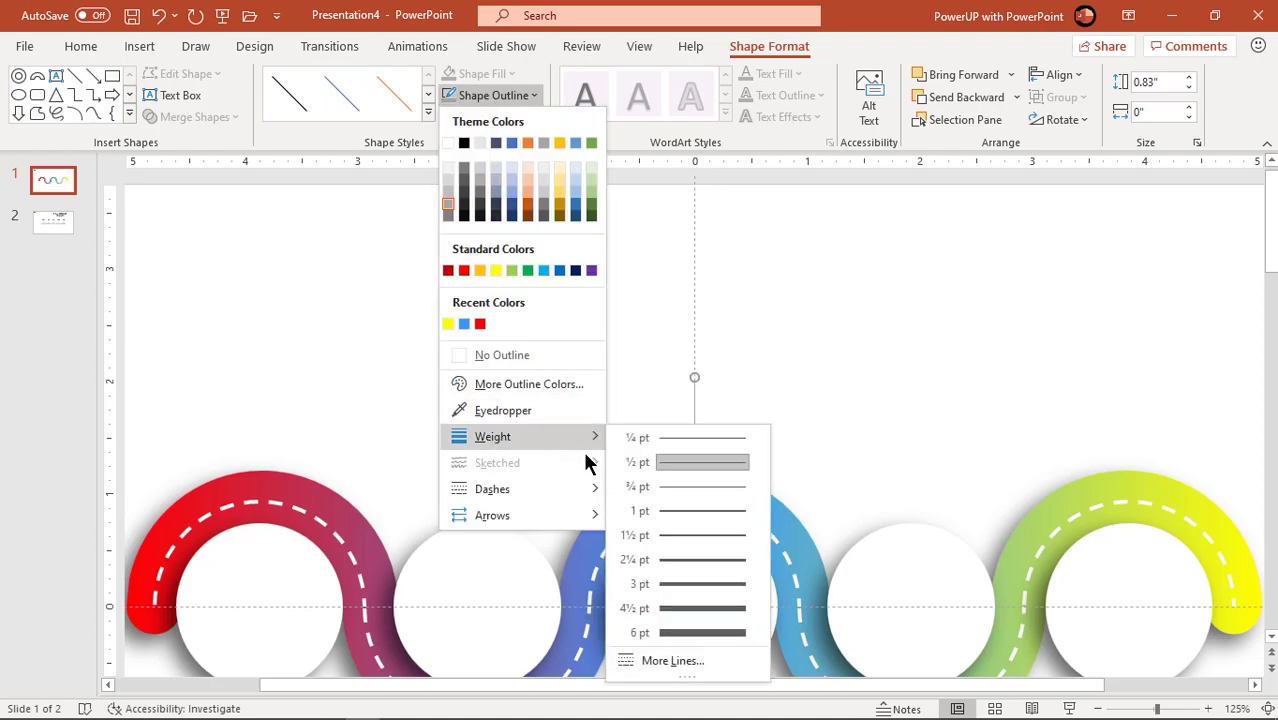
pyautogui.click(668, 512)
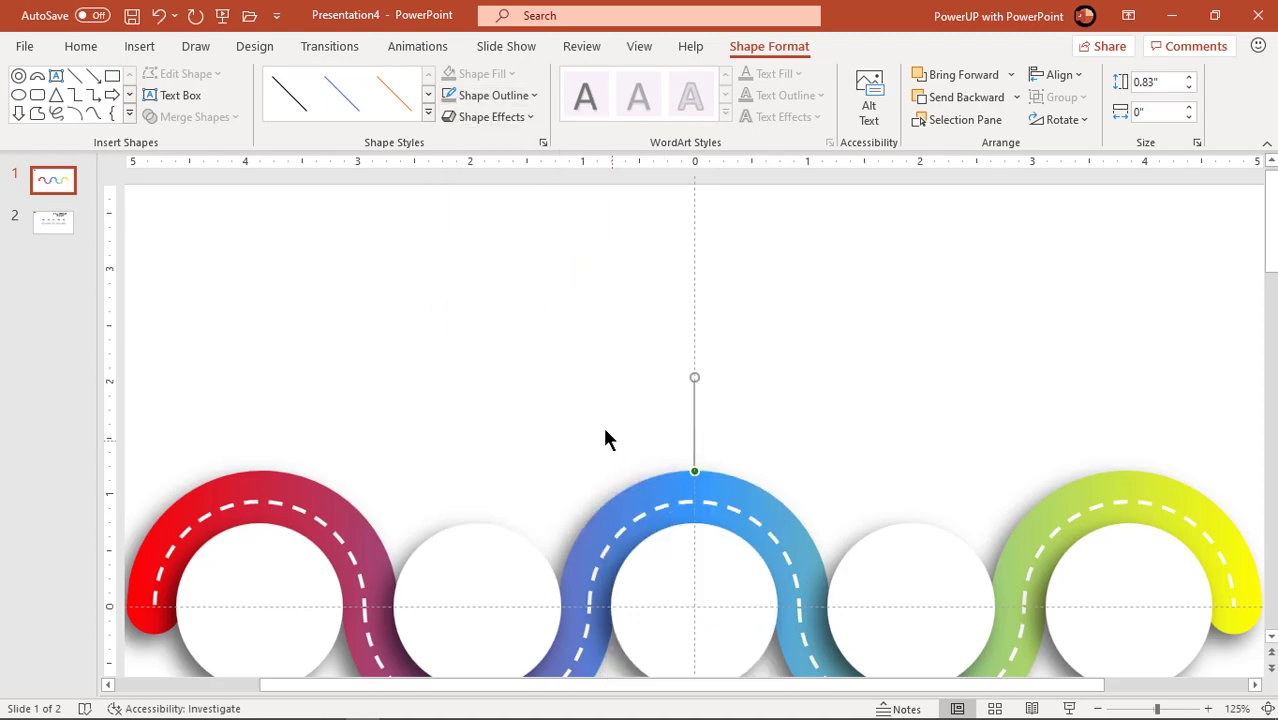
pyautogui.click(566, 390)
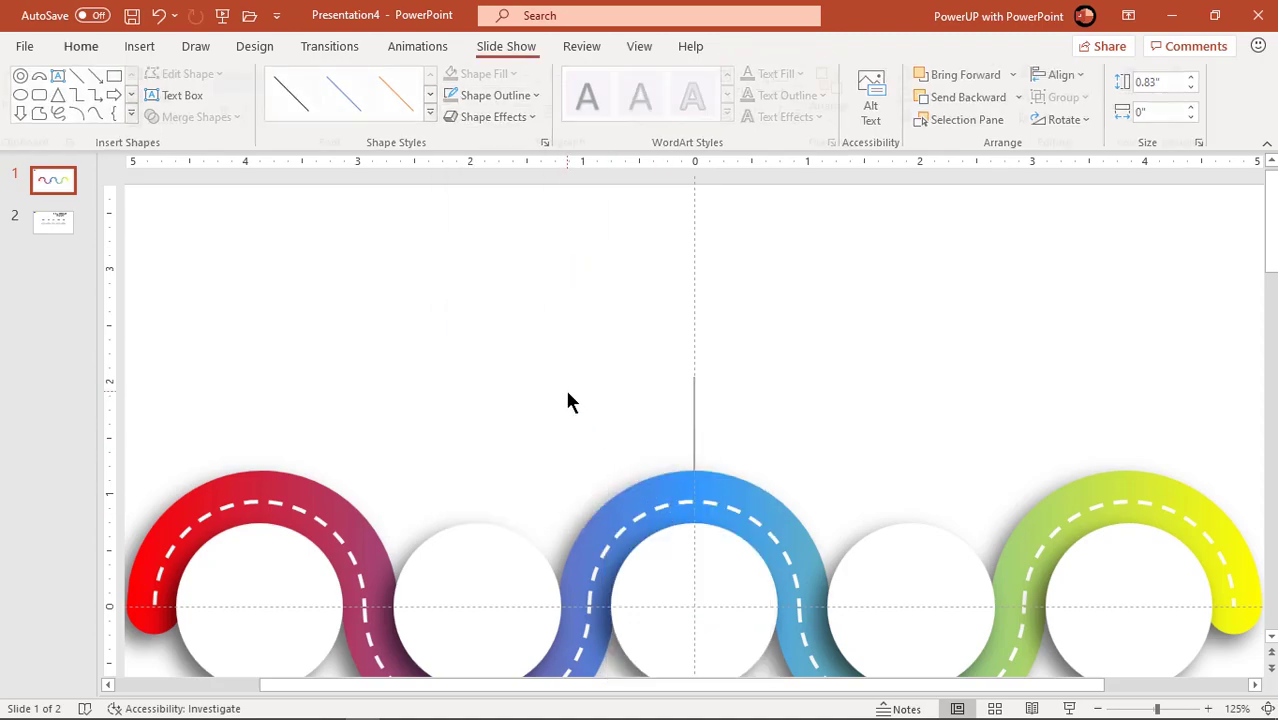
# Draw a small circle at the line's top with no fill and a light grey outline.
pyautogui.click(139, 46)
pyautogui.click(298, 118)
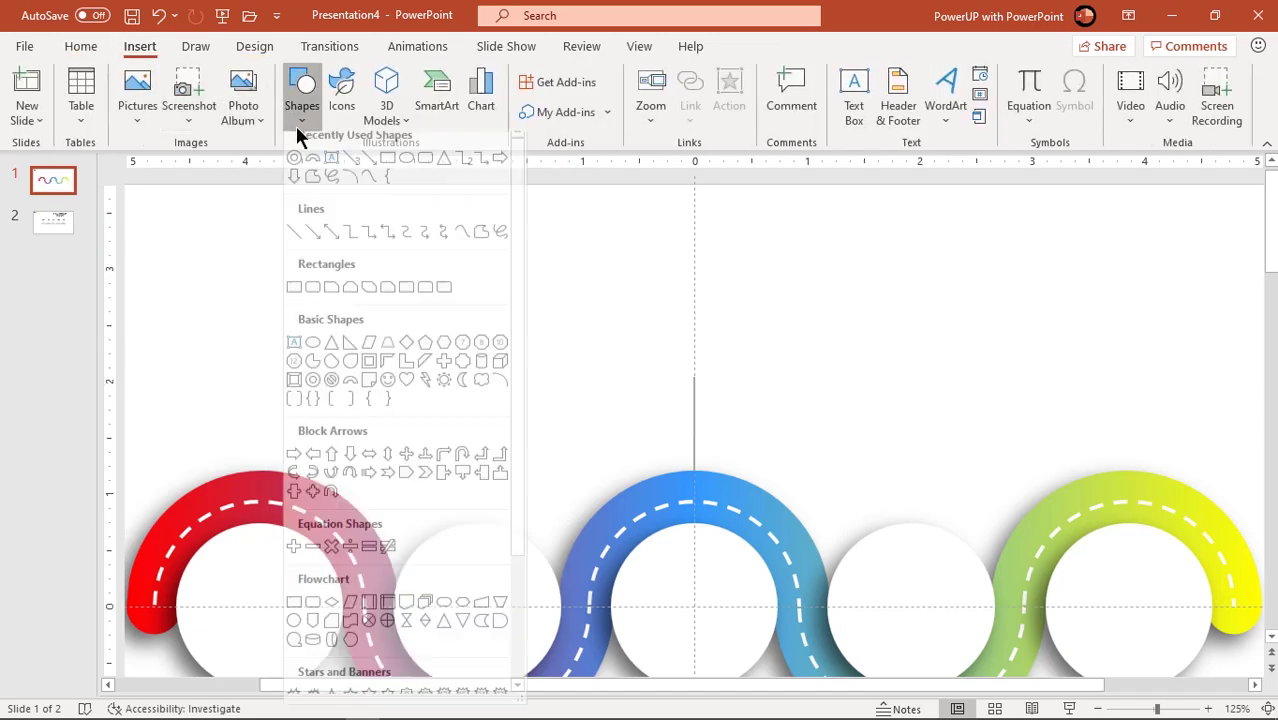
pyautogui.click(406, 169)
pyautogui.moveTo(683, 337)
pyautogui.mouseDown()
pyautogui.moveTo(727, 370)
pyautogui.moveTo(693, 359)
pyautogui.mouseUp()
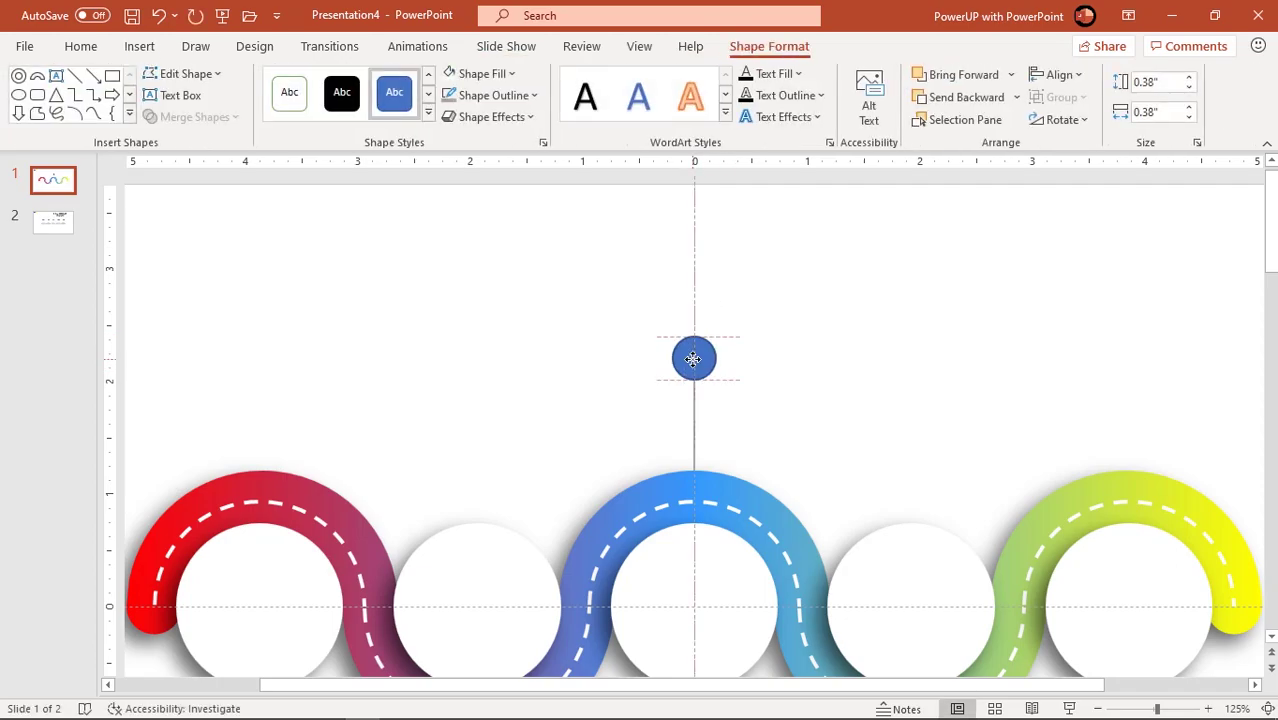
pyautogui.click(486, 73)
pyautogui.click(488, 333)
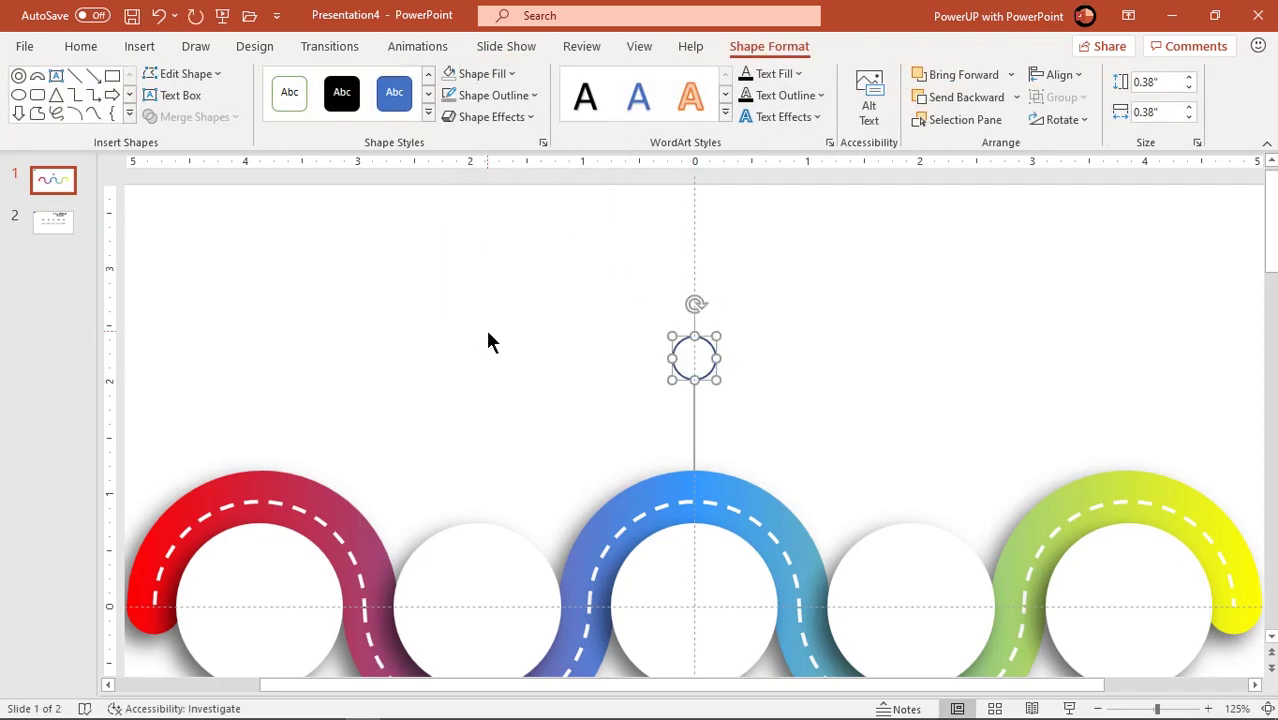
pyautogui.click(451, 95)
pyautogui.click(745, 335)
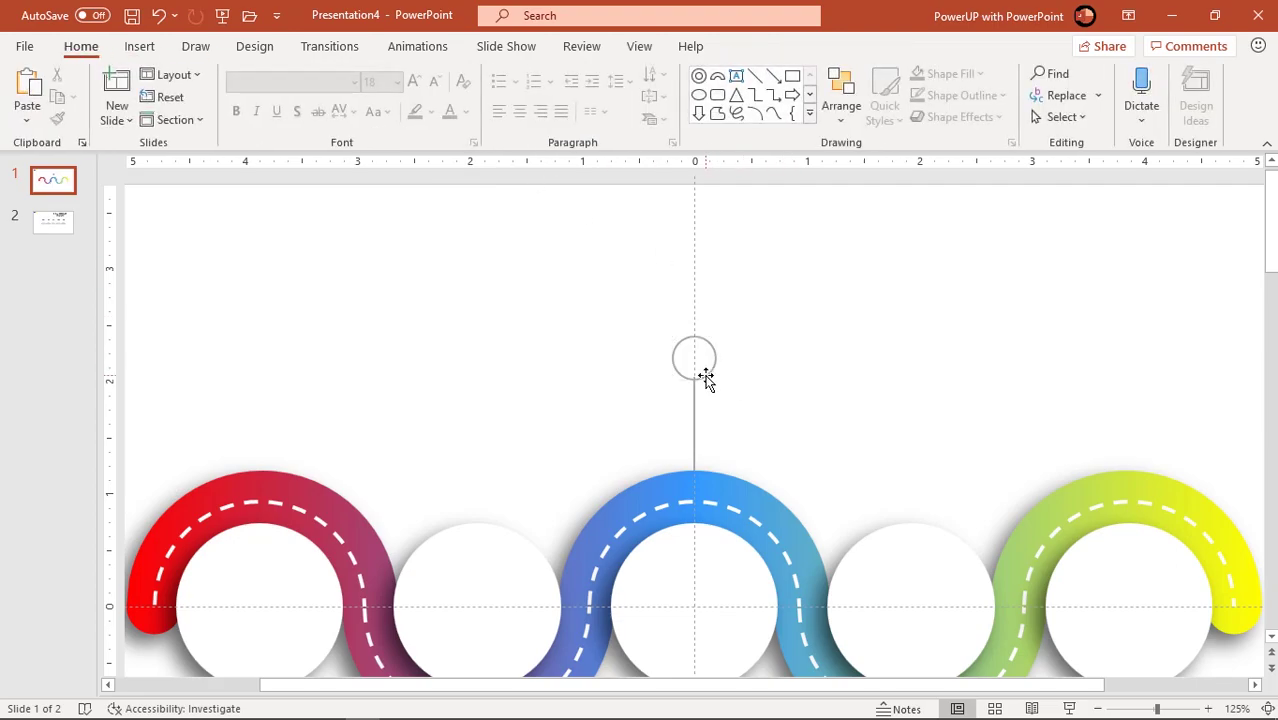
# Duplicate the ring, fill it with the arc's blue, remove its outline, and centre it as a 0.22-inch dot.
pyautogui.moveTo(706, 377); pyautogui.dragTo(761, 382)
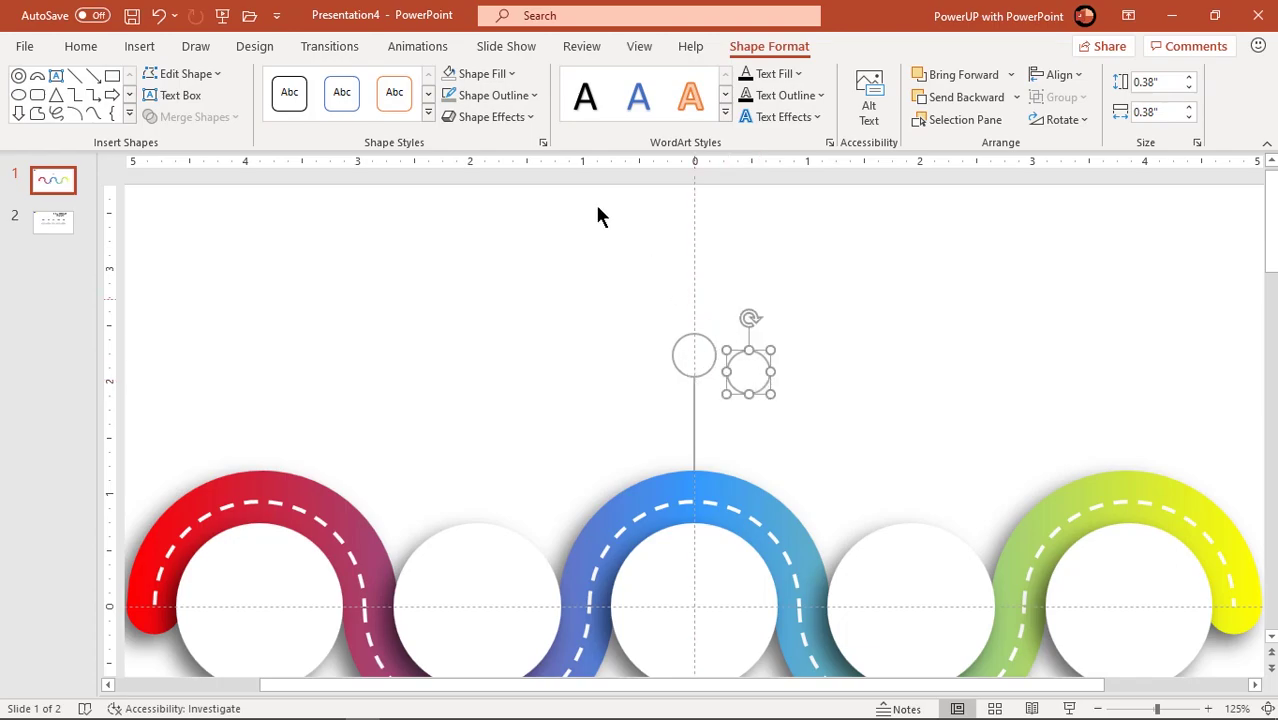
pyautogui.click(488, 77)
pyautogui.click(503, 389)
pyautogui.click(706, 470)
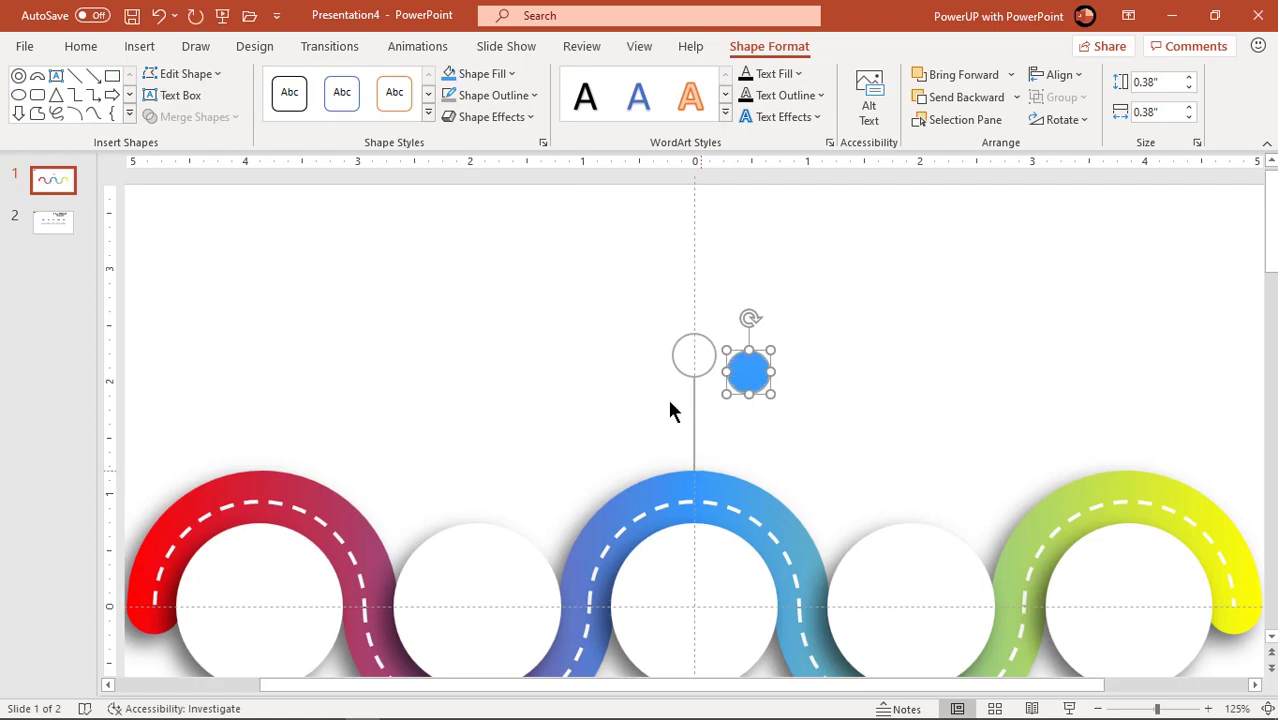
pyautogui.click(495, 95)
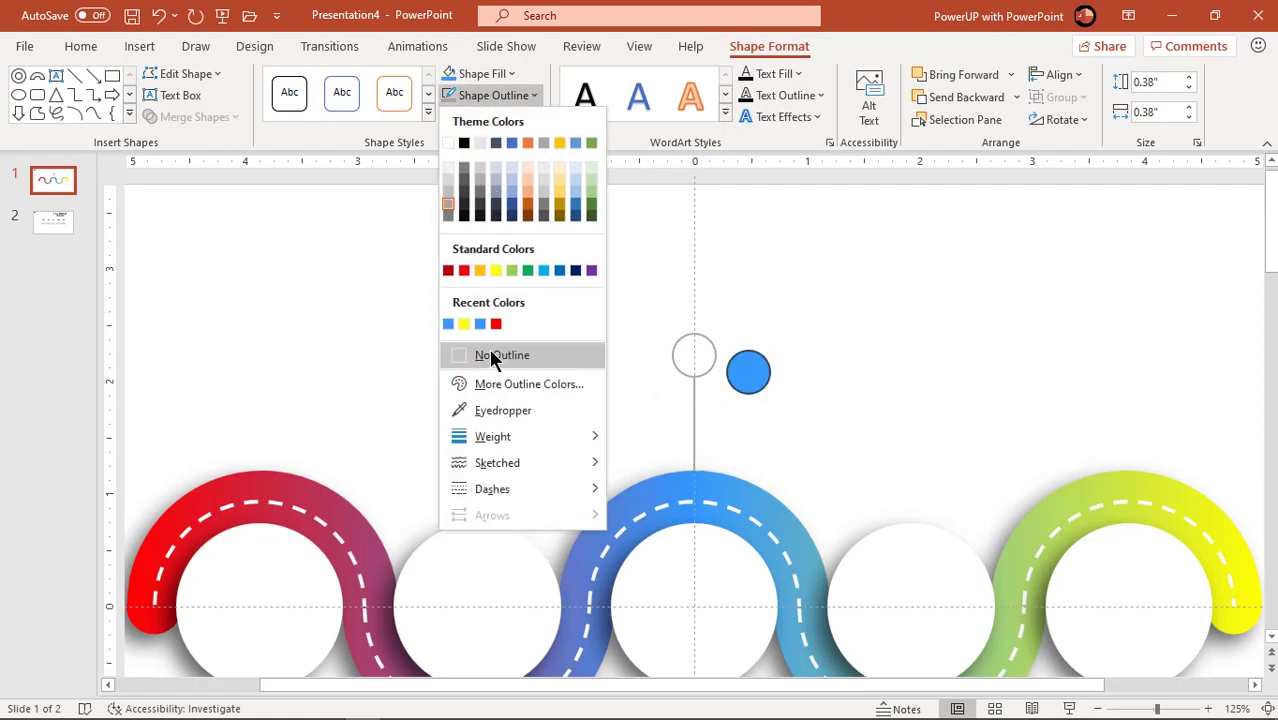
pyautogui.click(491, 352)
pyautogui.moveTo(766, 393); pyautogui.dragTo(693, 355)
# Group the ring, dot and line into a single marker.
pyautogui.click(784, 369)
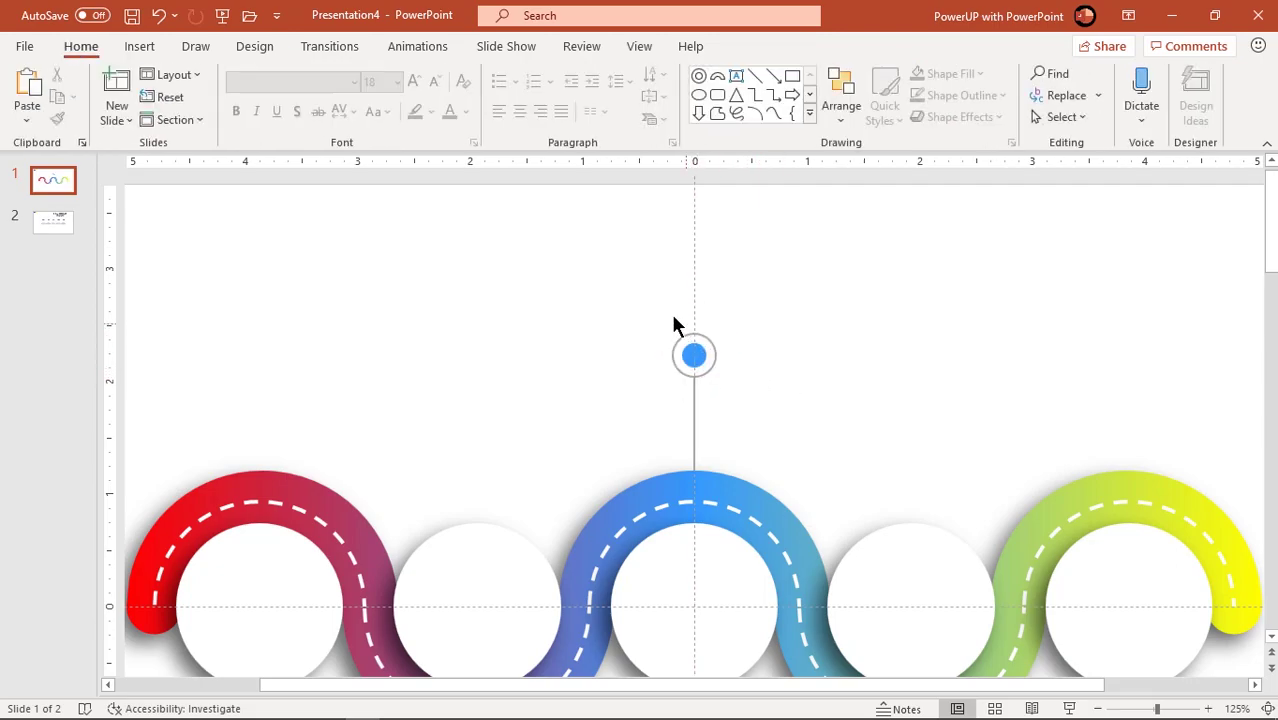
pyautogui.moveTo(643, 301); pyautogui.dragTo(780, 490)
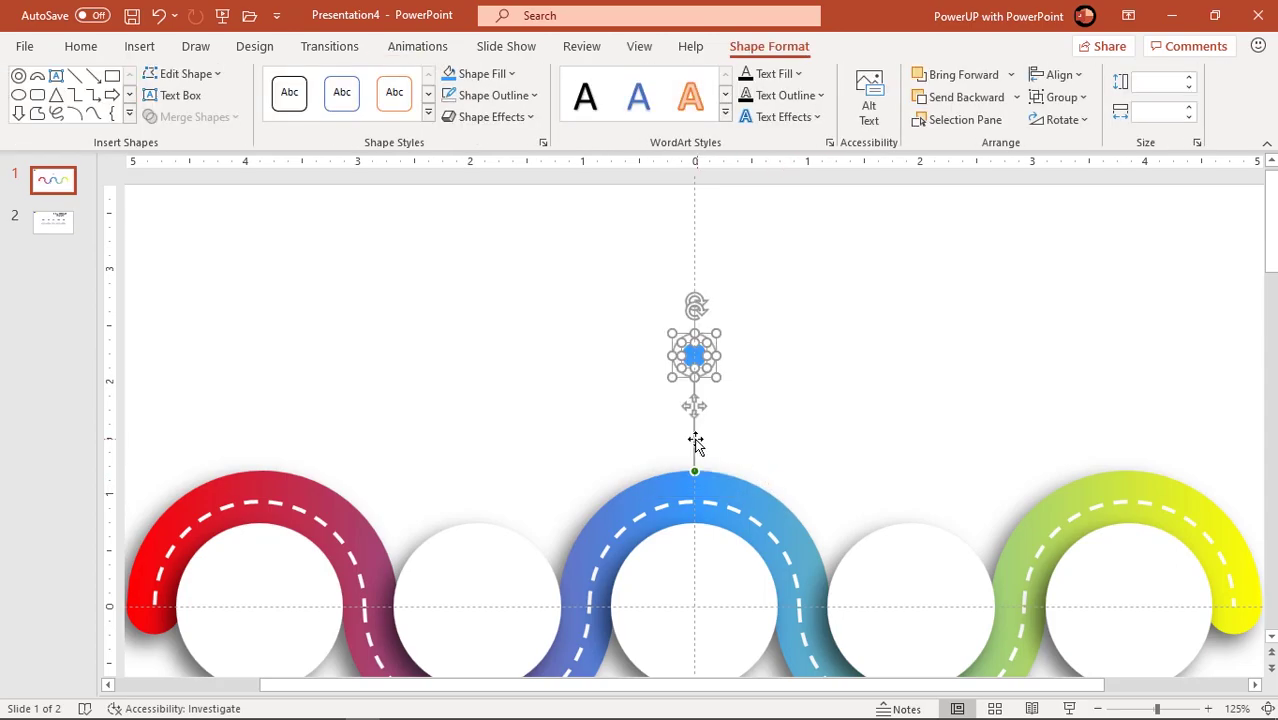
pyautogui.rightClick(696, 440)
pyautogui.moveTo(827, 203)
pyautogui.click(896, 203)
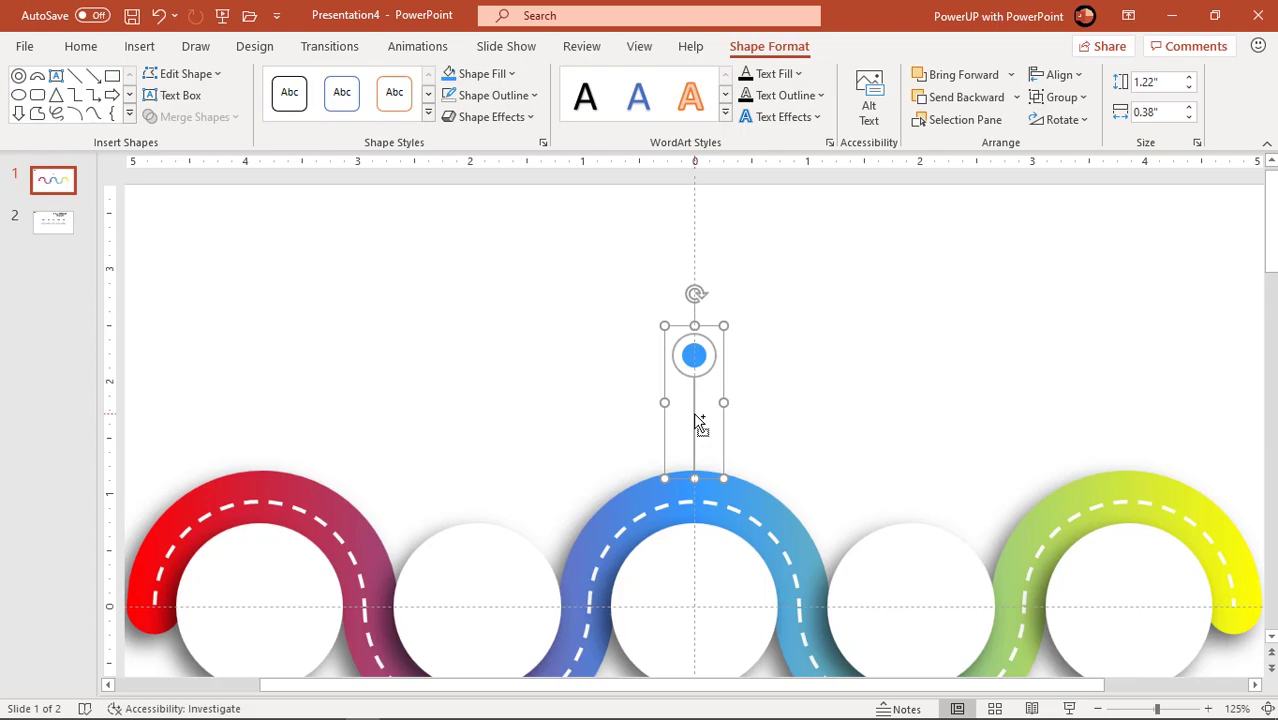
# Copy the marker above the red and right-hand arcs and recolour the red-side dot red.
pyautogui.moveTo(697, 420)
pyautogui.mouseDown()
pyautogui.moveTo(263, 422)
pyautogui.moveTo(564, 433)
pyautogui.moveTo(1130, 410)
pyautogui.mouseUp()
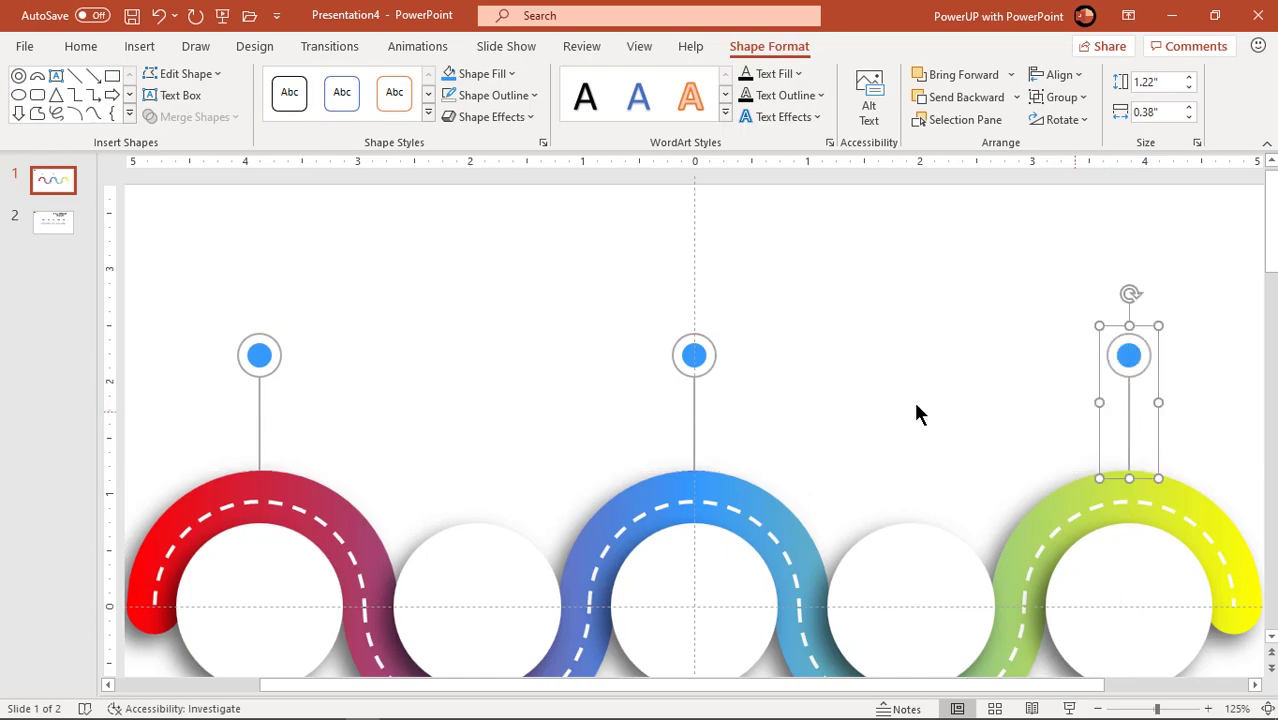
pyautogui.click(260, 353)
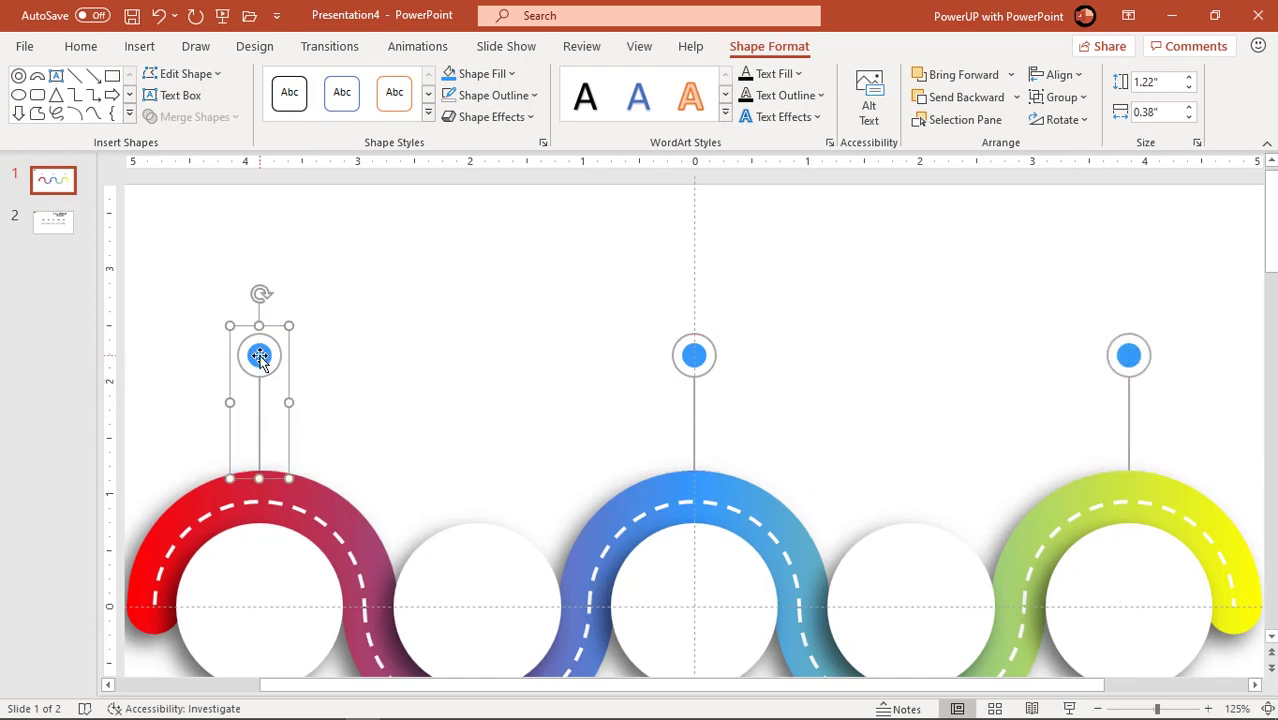
pyautogui.click(259, 356)
pyautogui.click(497, 78)
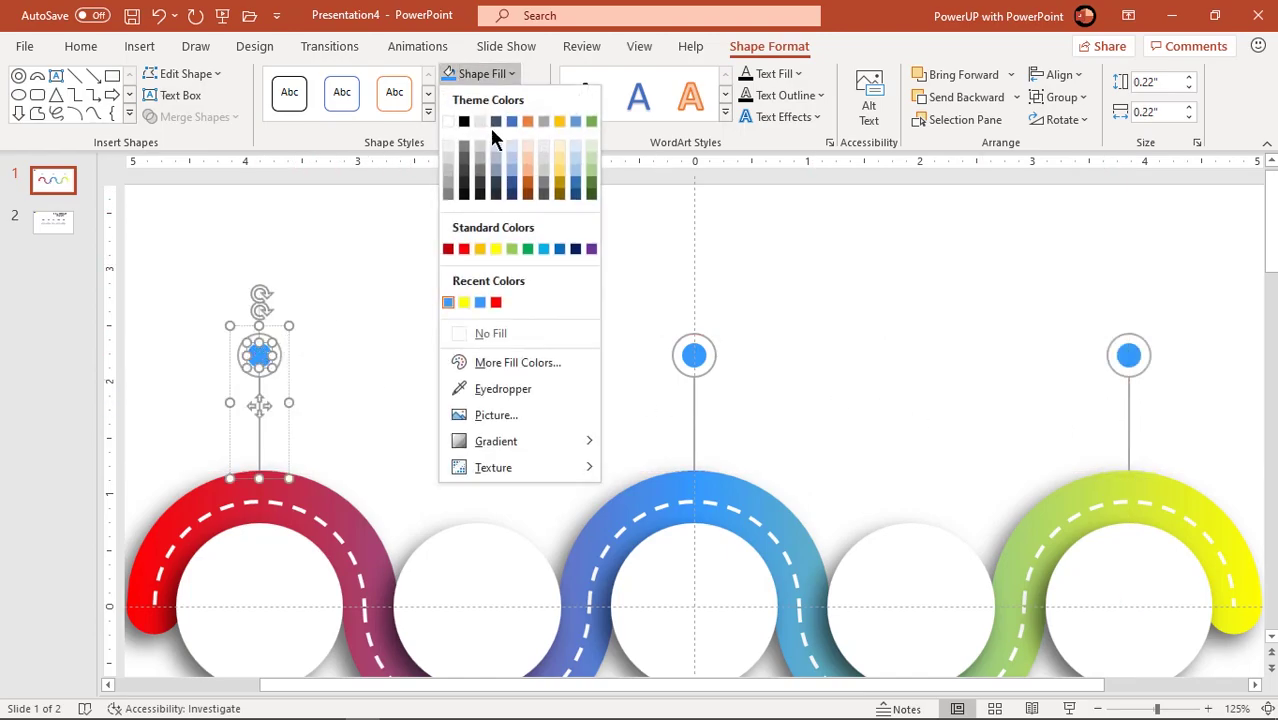
pyautogui.click(483, 390)
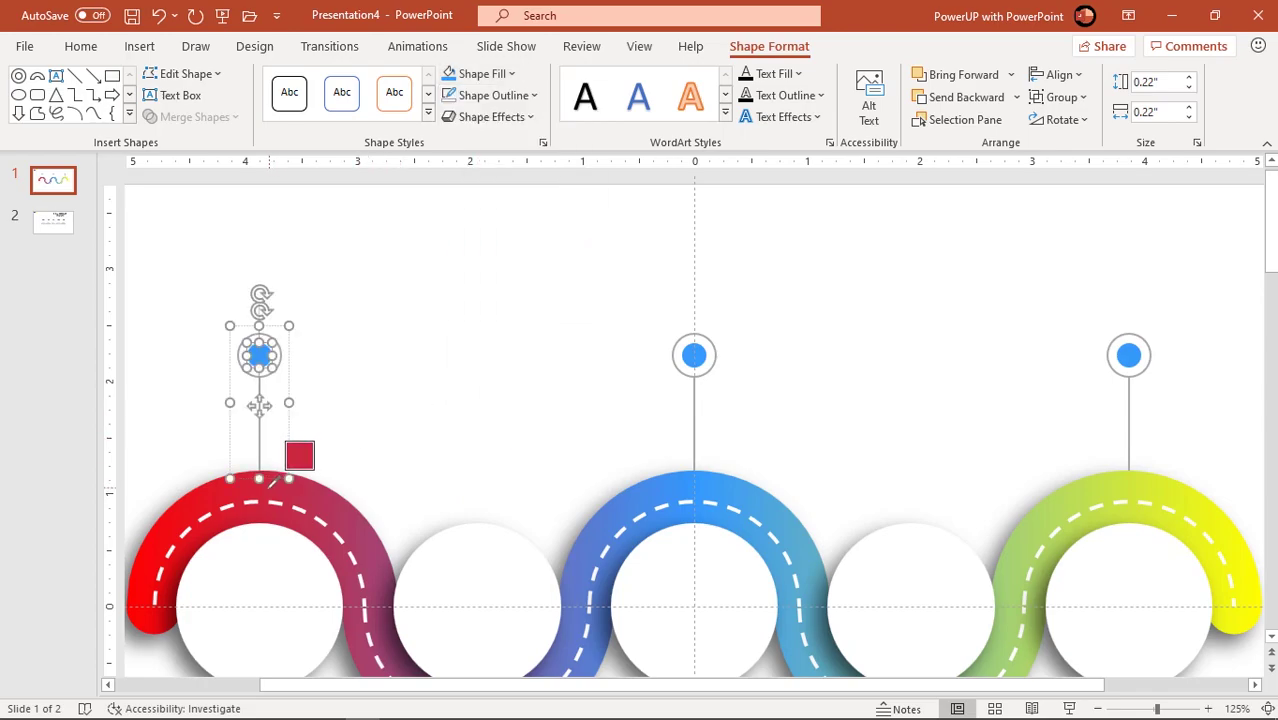
pyautogui.click(273, 482)
# Eyedrop the right-hand arc's colour onto the other copied marker's dot.
pyautogui.click(1130, 355)
pyautogui.click(1130, 355)
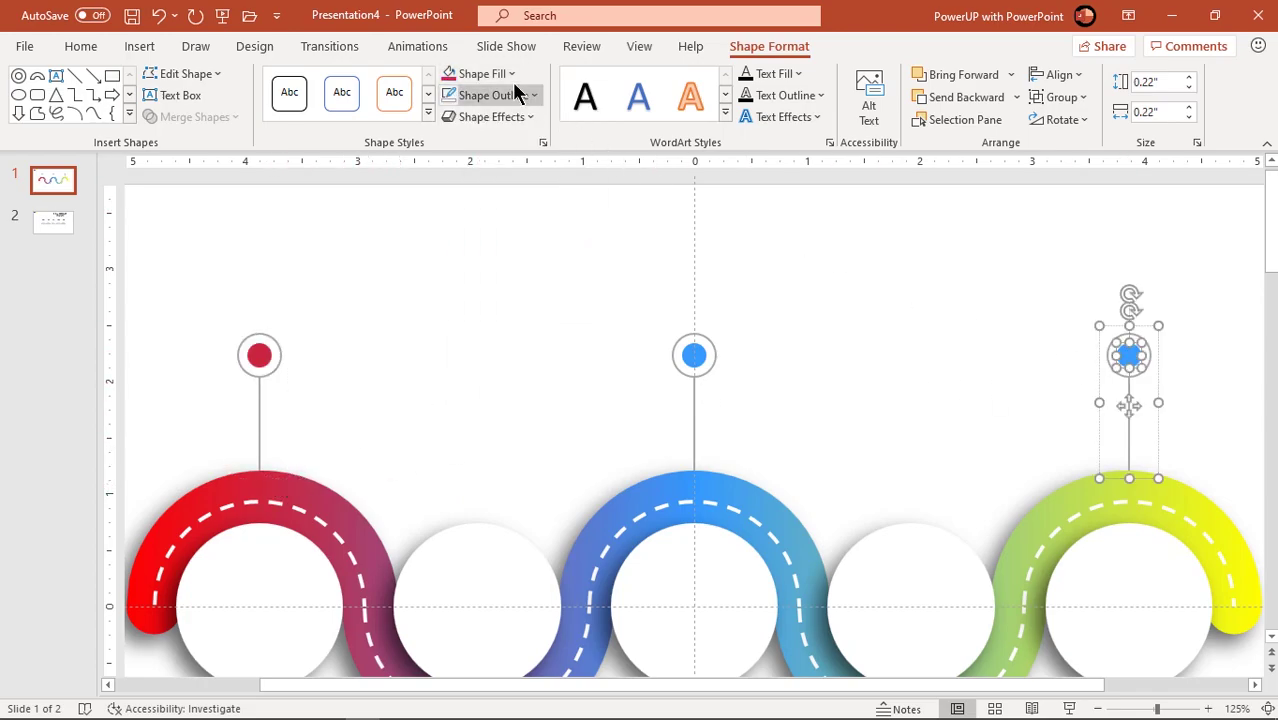
pyautogui.click(483, 74)
pyautogui.click(483, 390)
pyautogui.click(1140, 495)
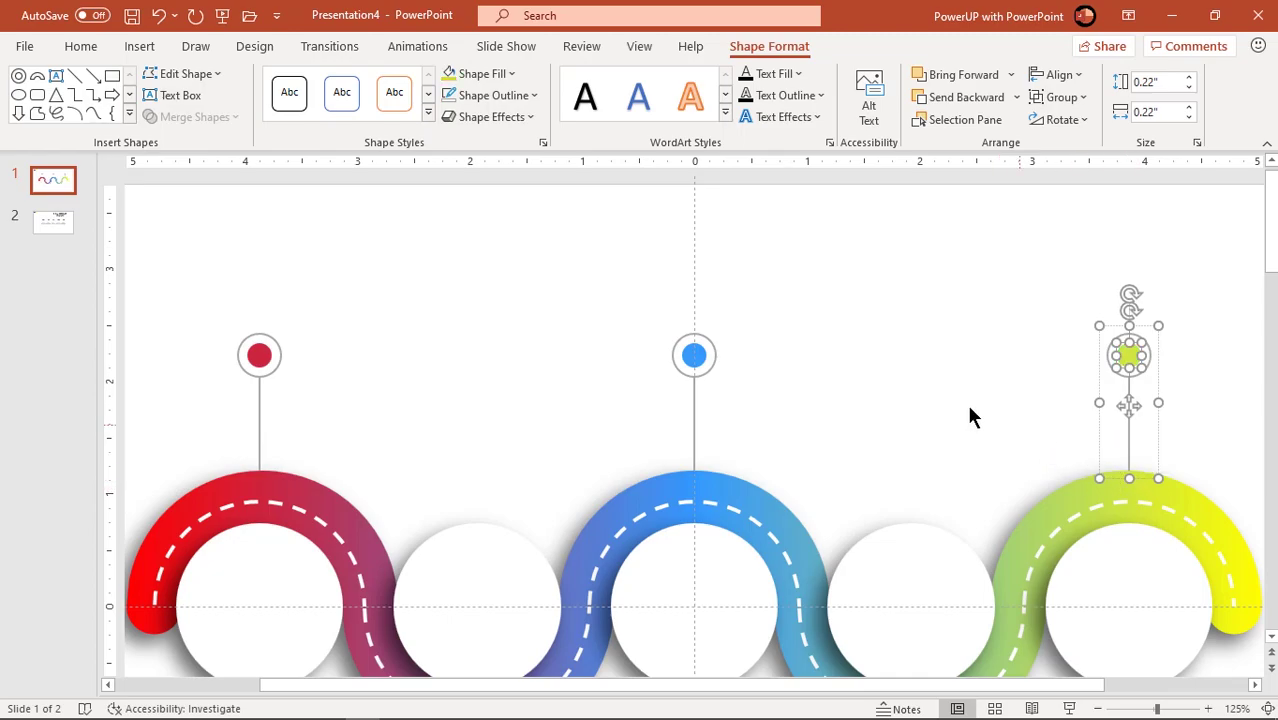
pyautogui.click(931, 390)
pyautogui.keyDown('ctrl'); pyautogui.scroll(-5, 931, 390); pyautogui.keyUp('ctrl')
# Duplicate the red marker, flip it vertically, hang it below the purple trough and colour its dot purple.
pyautogui.click(436, 318)
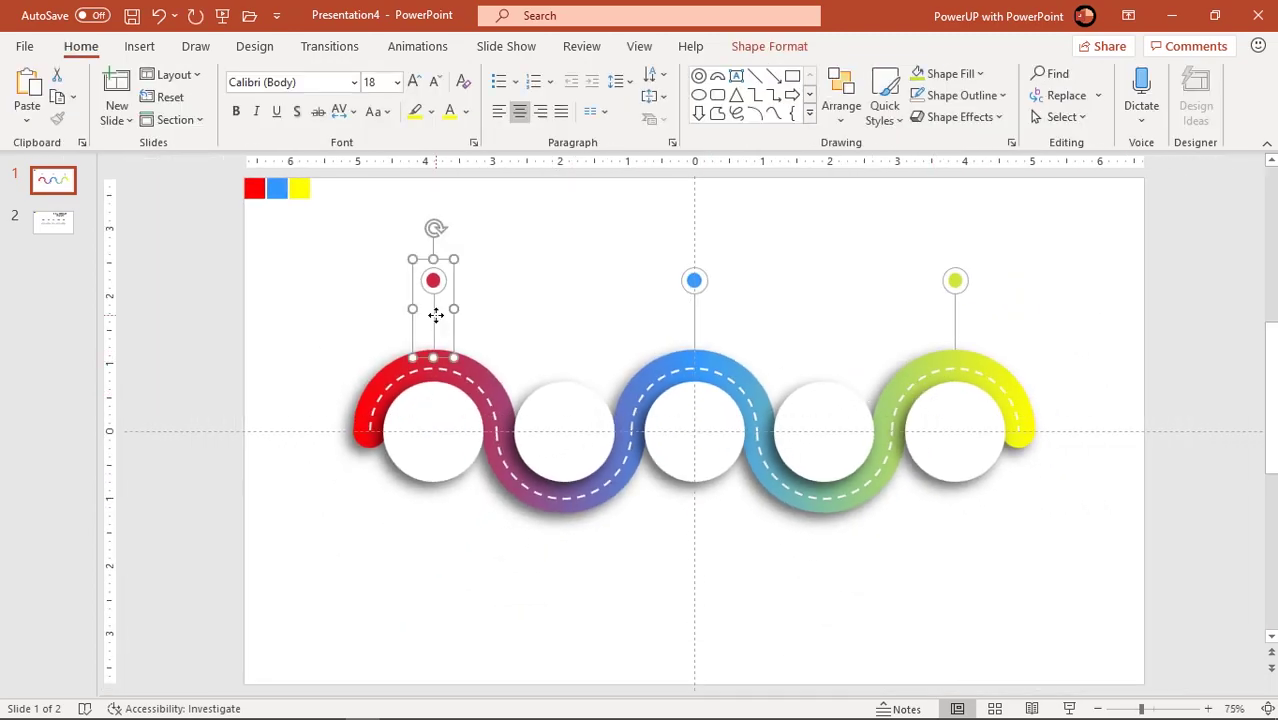
pyautogui.moveTo(436, 318); pyautogui.dragTo(448, 330)
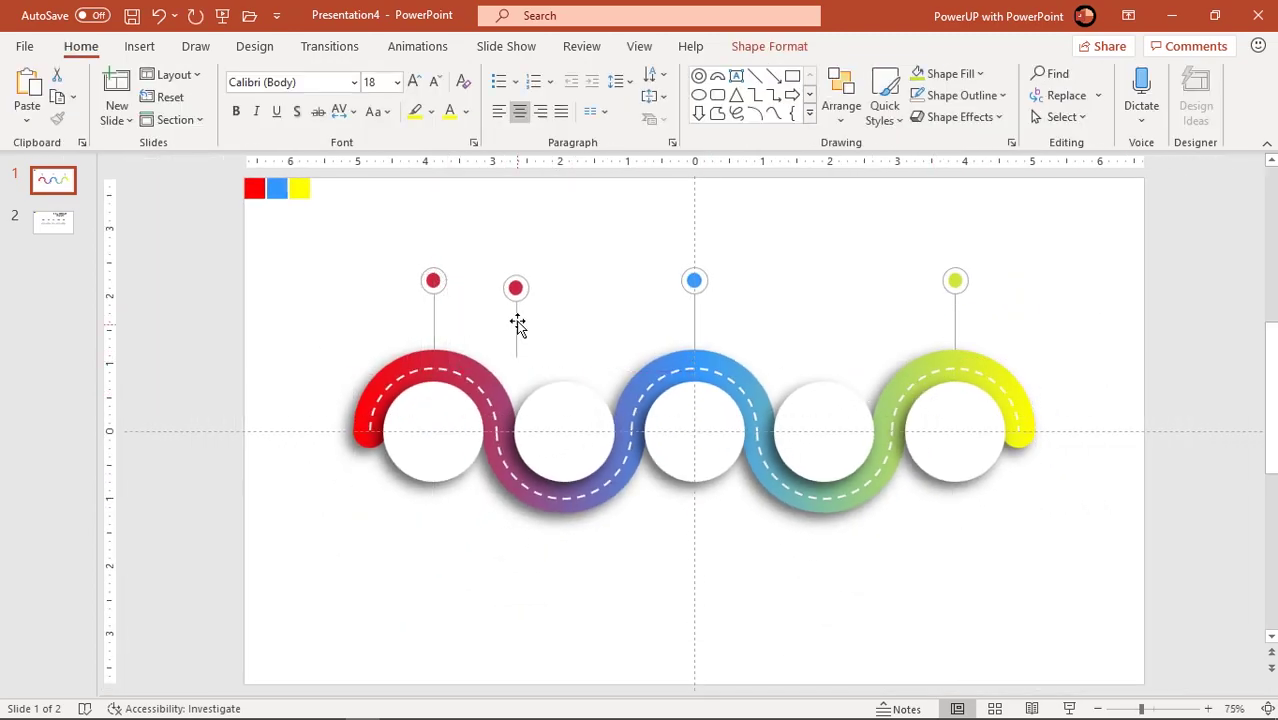
pyautogui.click(517, 325)
pyautogui.click(770, 46)
pyautogui.click(1058, 120)
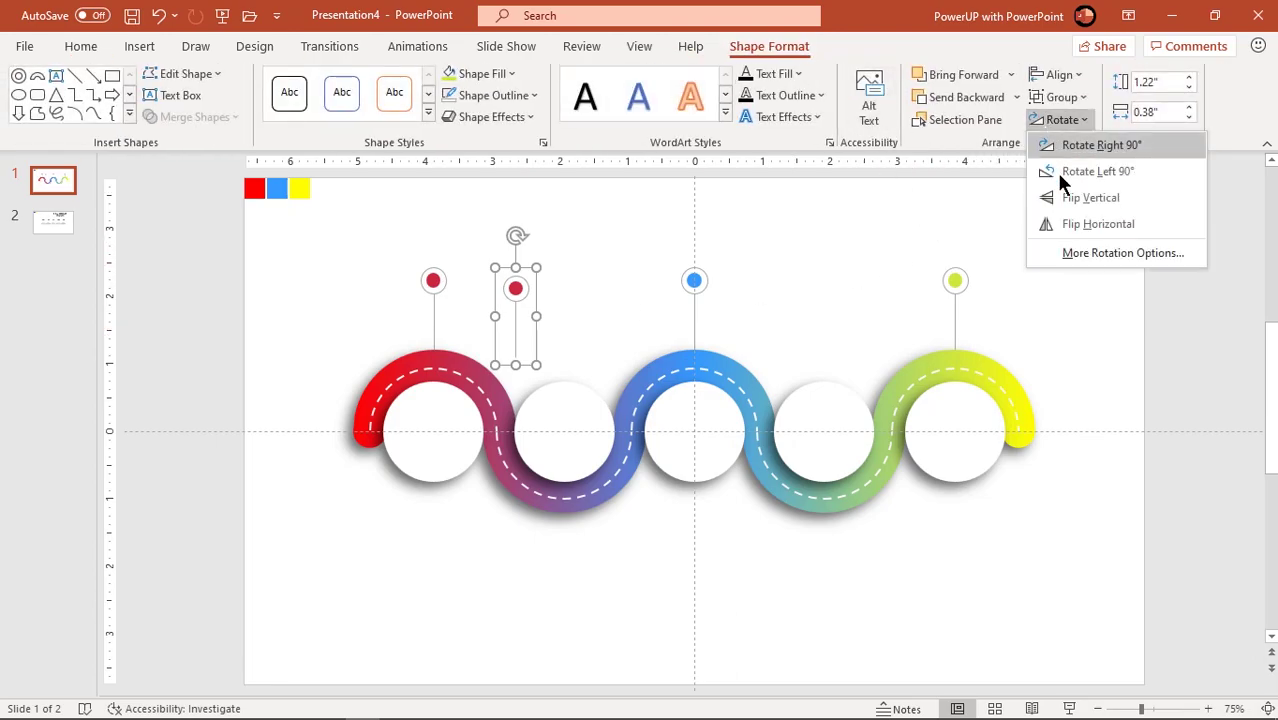
pyautogui.click(1070, 196)
pyautogui.moveTo(517, 313); pyautogui.dragTo(565, 548)
pyautogui.scroll(5, 570, 550)
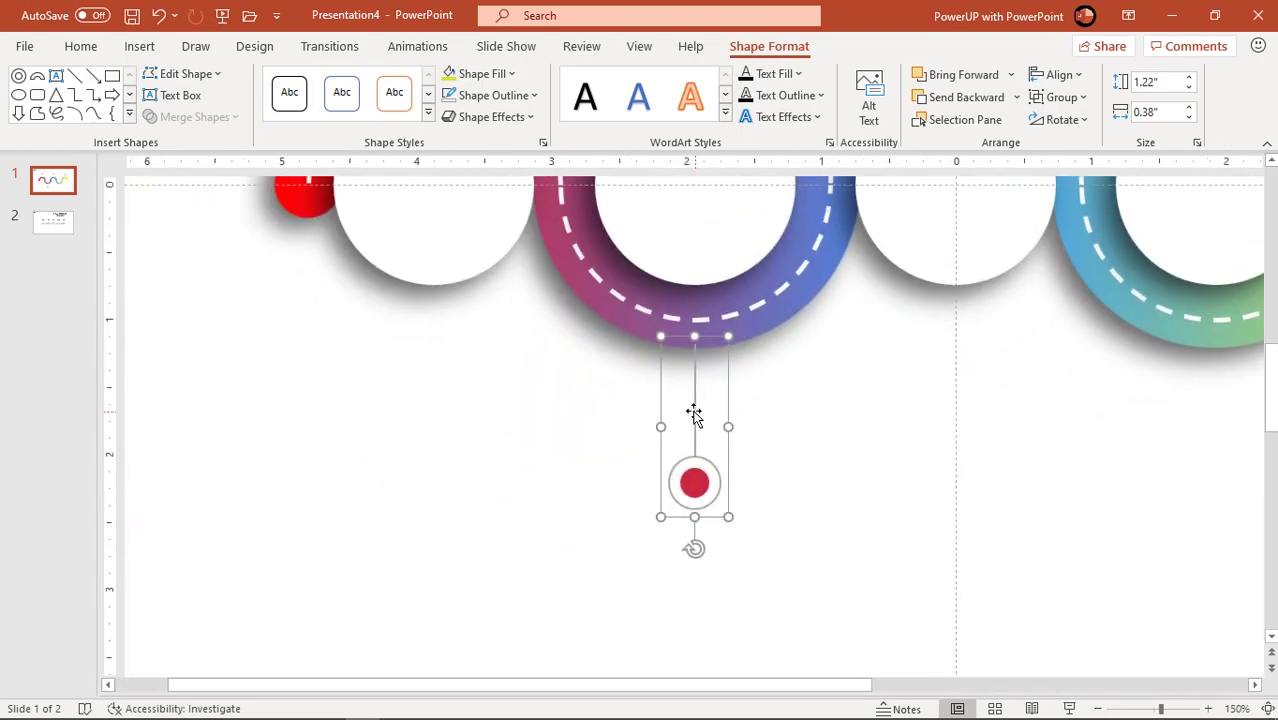
pyautogui.moveTo(692, 416); pyautogui.dragTo(694, 414)
pyautogui.click(694, 488)
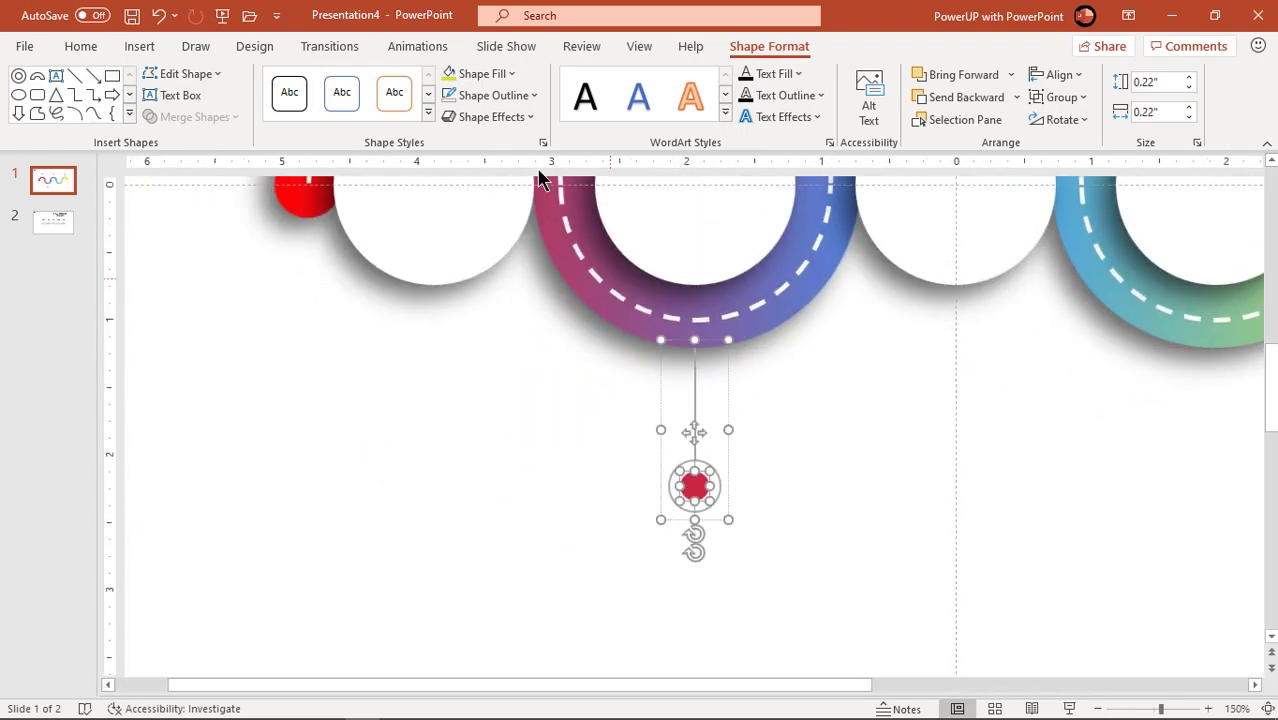
pyautogui.click(497, 75)
pyautogui.click(480, 384)
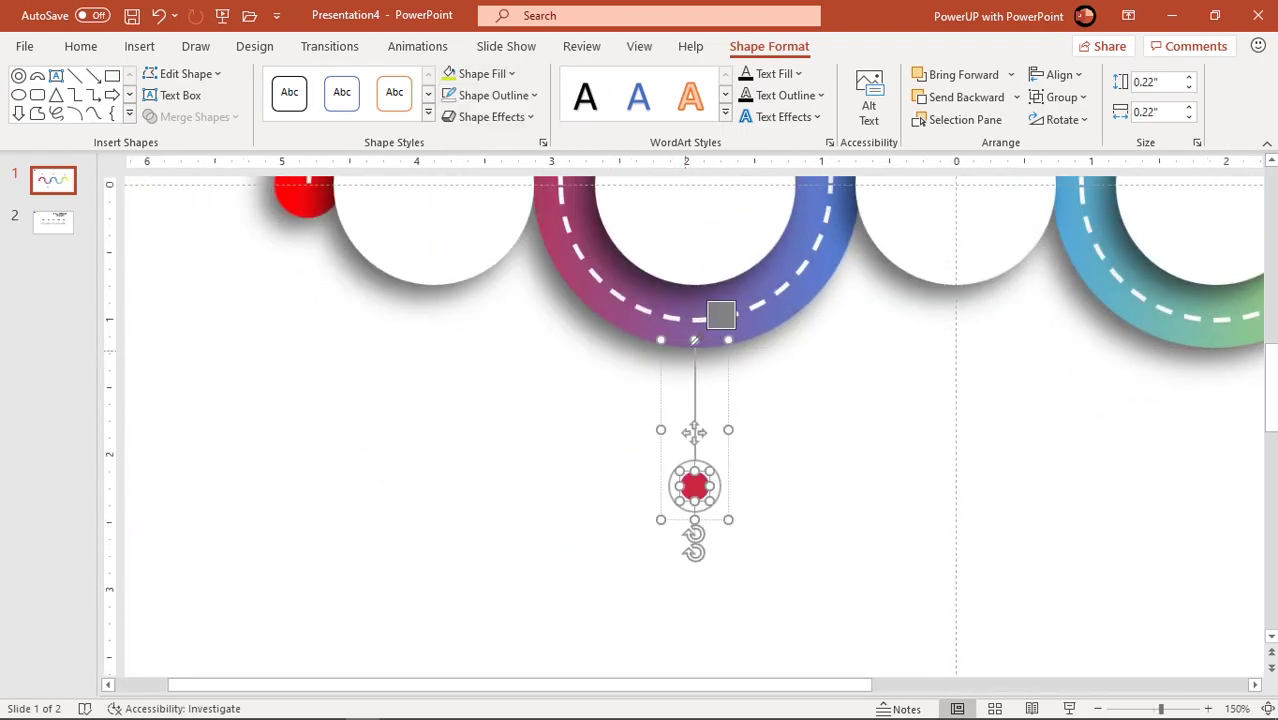
pyautogui.click(722, 430)
# Copy the flipped marker under the blue-green trough and colour its dot teal-green.
pyautogui.click(716, 487)
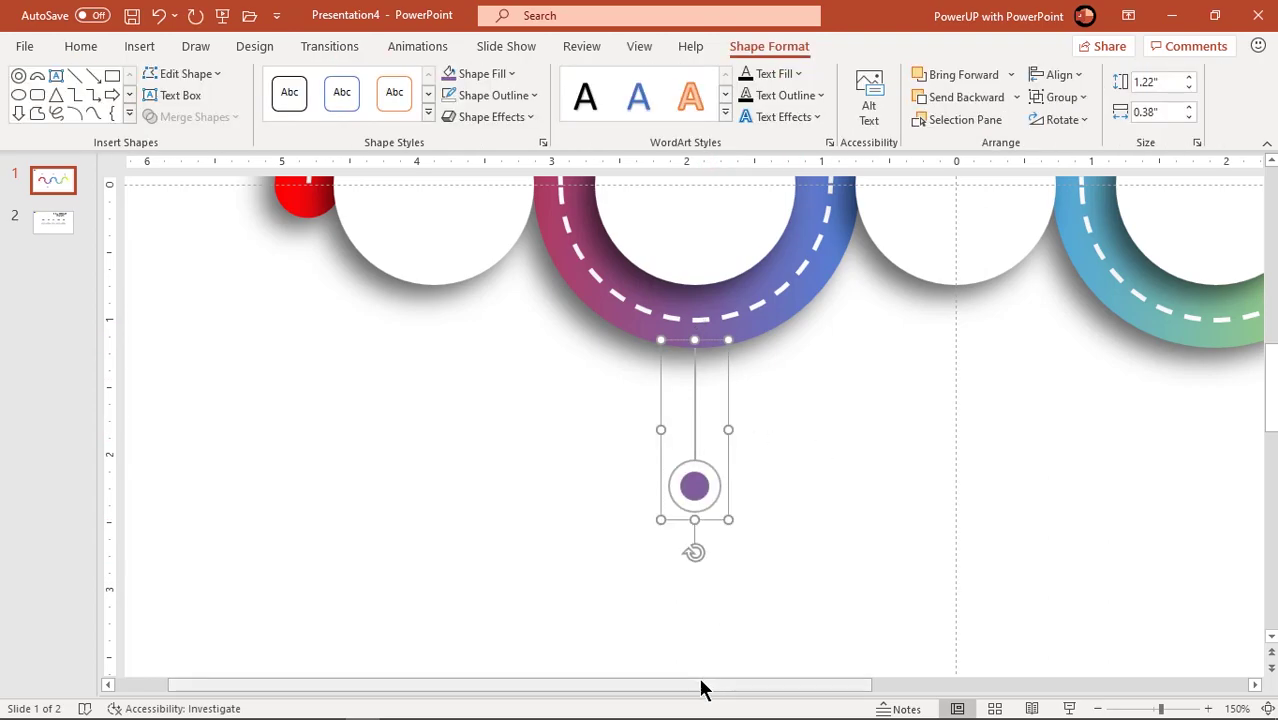
pyautogui.moveTo(699, 686); pyautogui.dragTo(799, 686)
pyautogui.moveTo(532, 440); pyautogui.dragTo(1055, 450)
pyautogui.click(1053, 488)
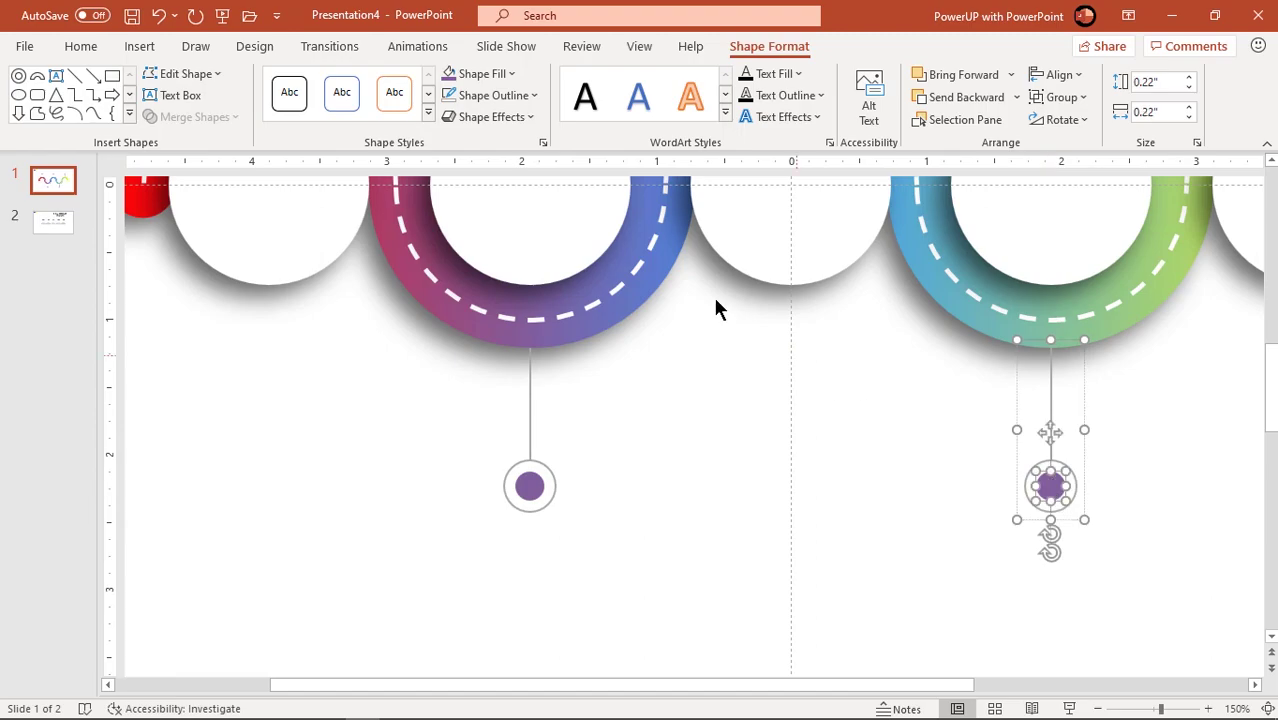
pyautogui.click(499, 84)
pyautogui.click(490, 385)
pyautogui.click(1055, 325)
pyautogui.click(836, 434)
pyautogui.keyDown('ctrl'); pyautogui.scroll(-5, 836, 434); pyautogui.keyUp('ctrl')
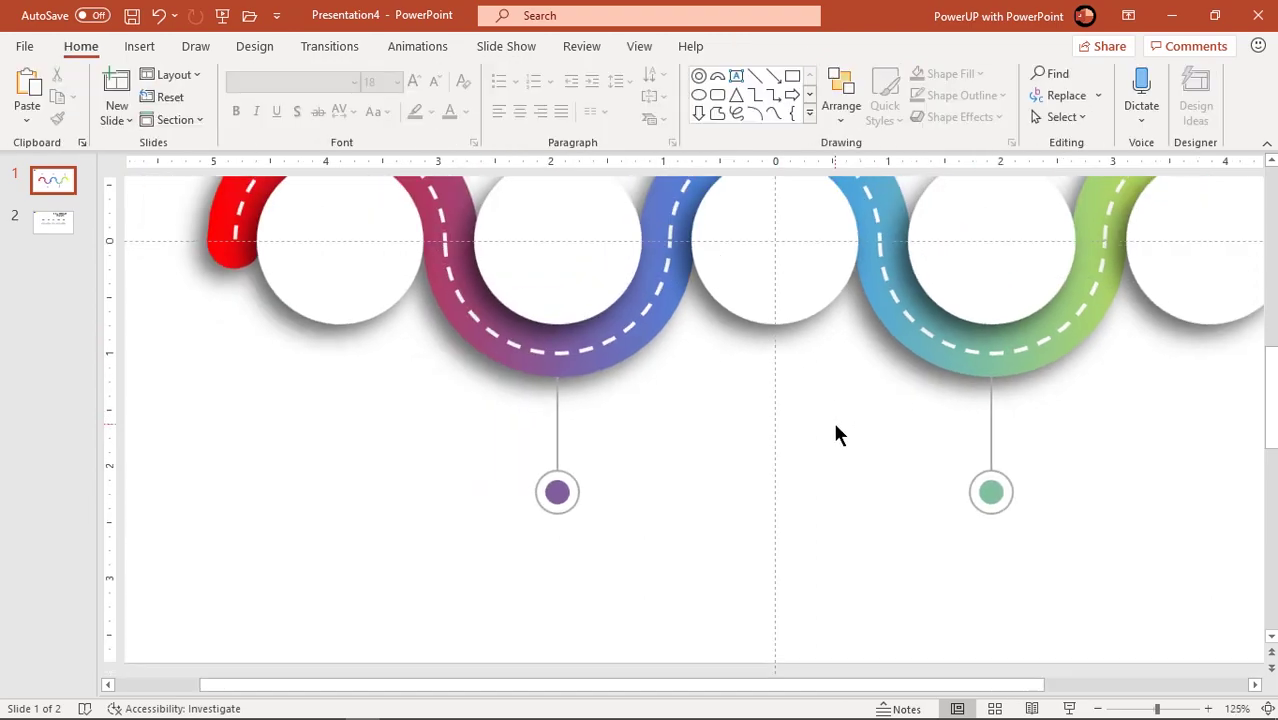
pyautogui.keyDown('ctrl'); pyautogui.scroll(-2, 836, 432); pyautogui.keyUp('ctrl')
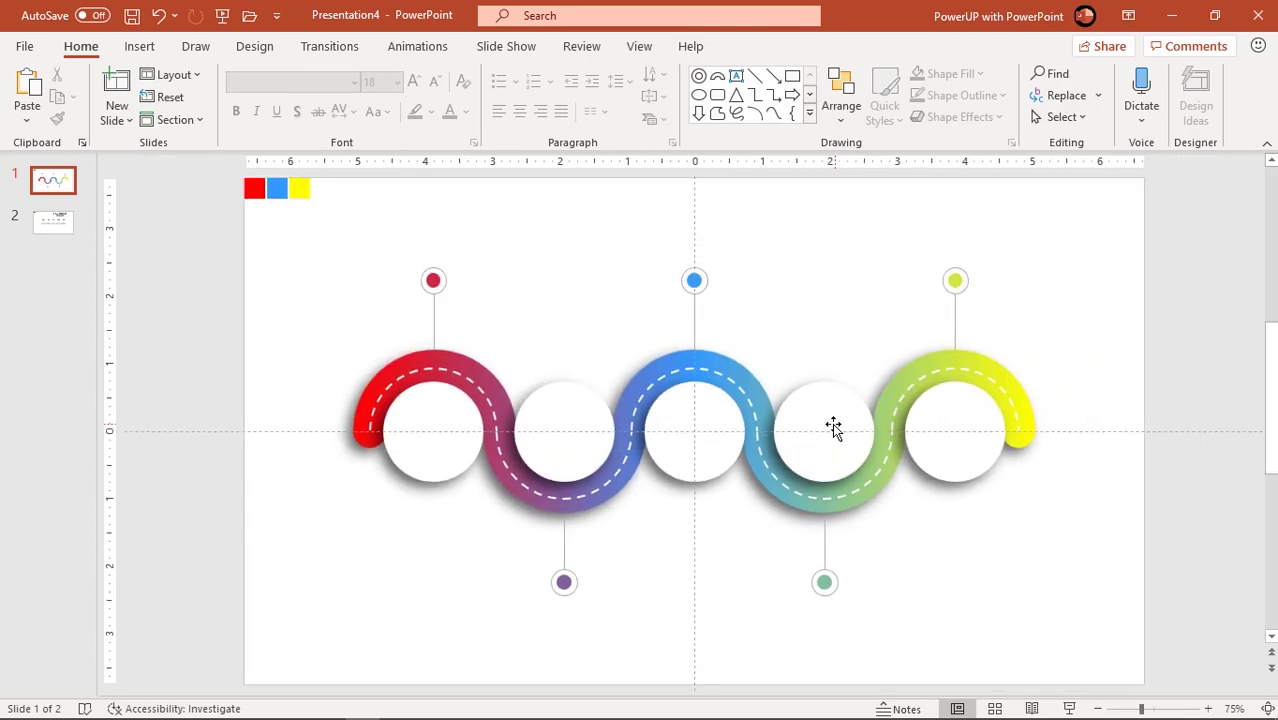
# Delete the three colour swatches and paste the numbers 01–05 from slide 2 onto slide 1.
pyautogui.moveTo(343, 237); pyautogui.dragTo(226, 190)
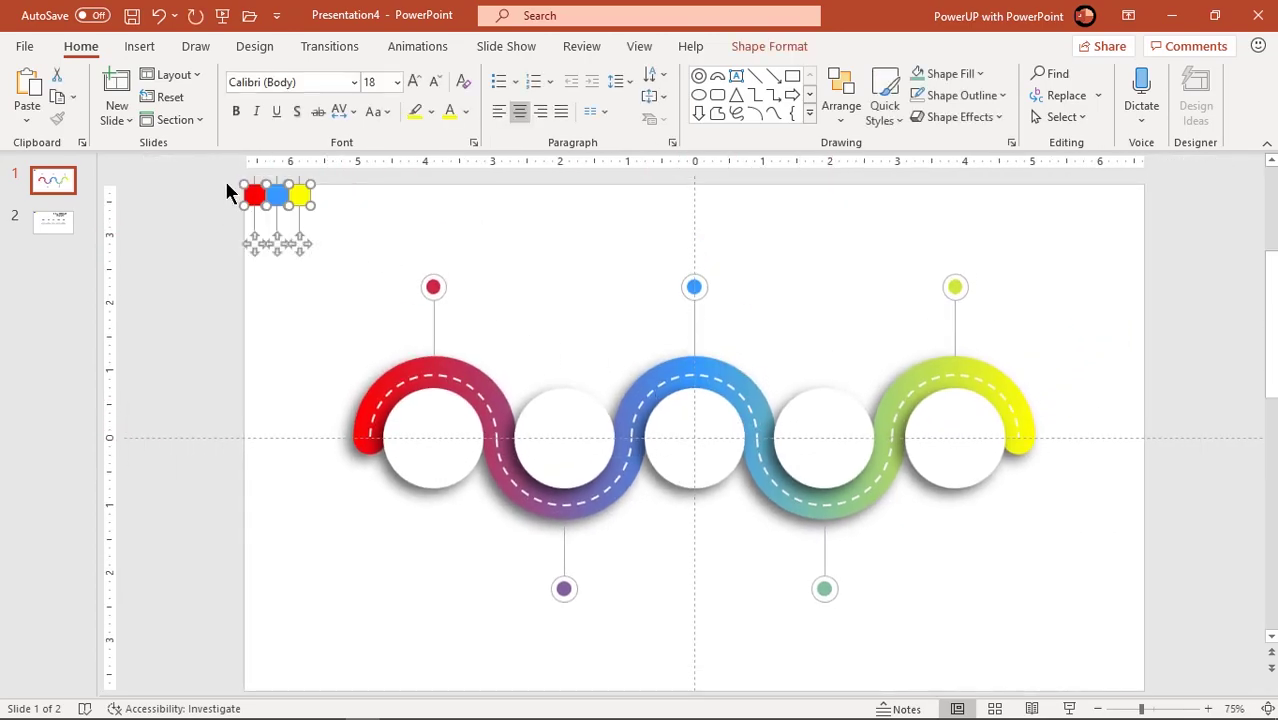
pyautogui.press('Delete')
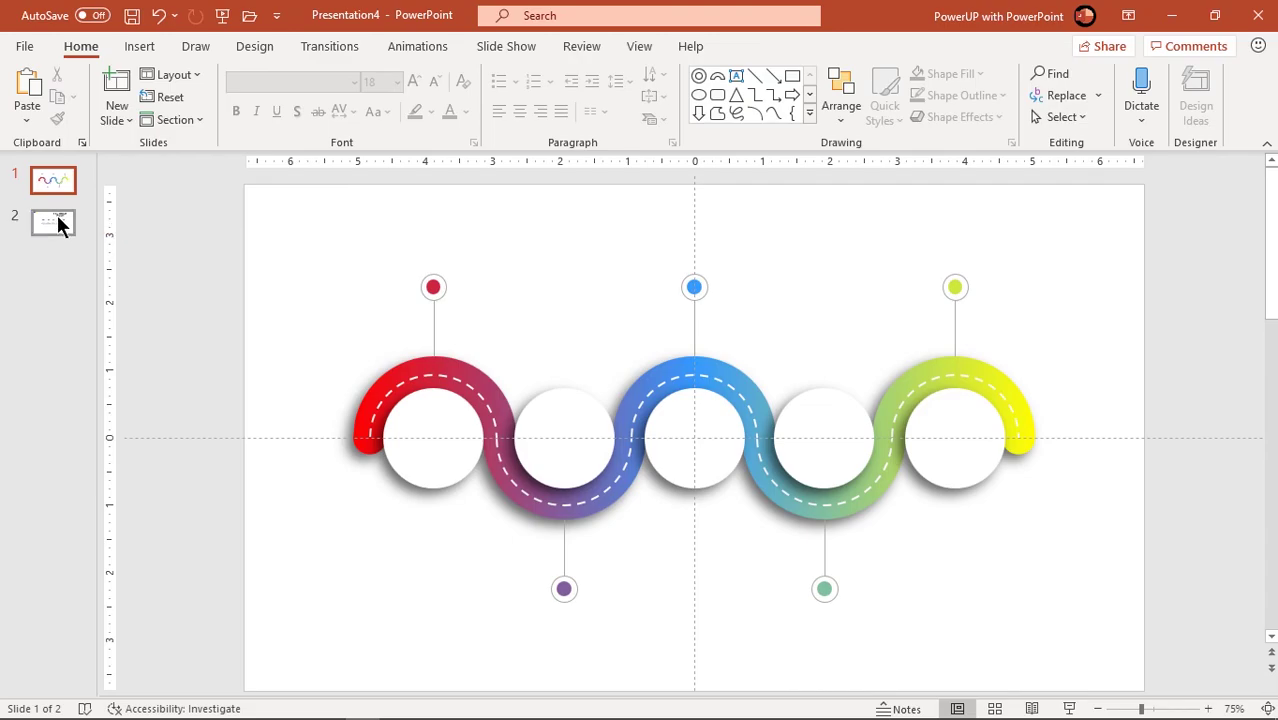
pyautogui.click(55, 222)
pyautogui.moveTo(350, 321); pyautogui.dragTo(995, 408)
pyautogui.hotkey('ctrl', 'c')
pyautogui.click(53, 182)
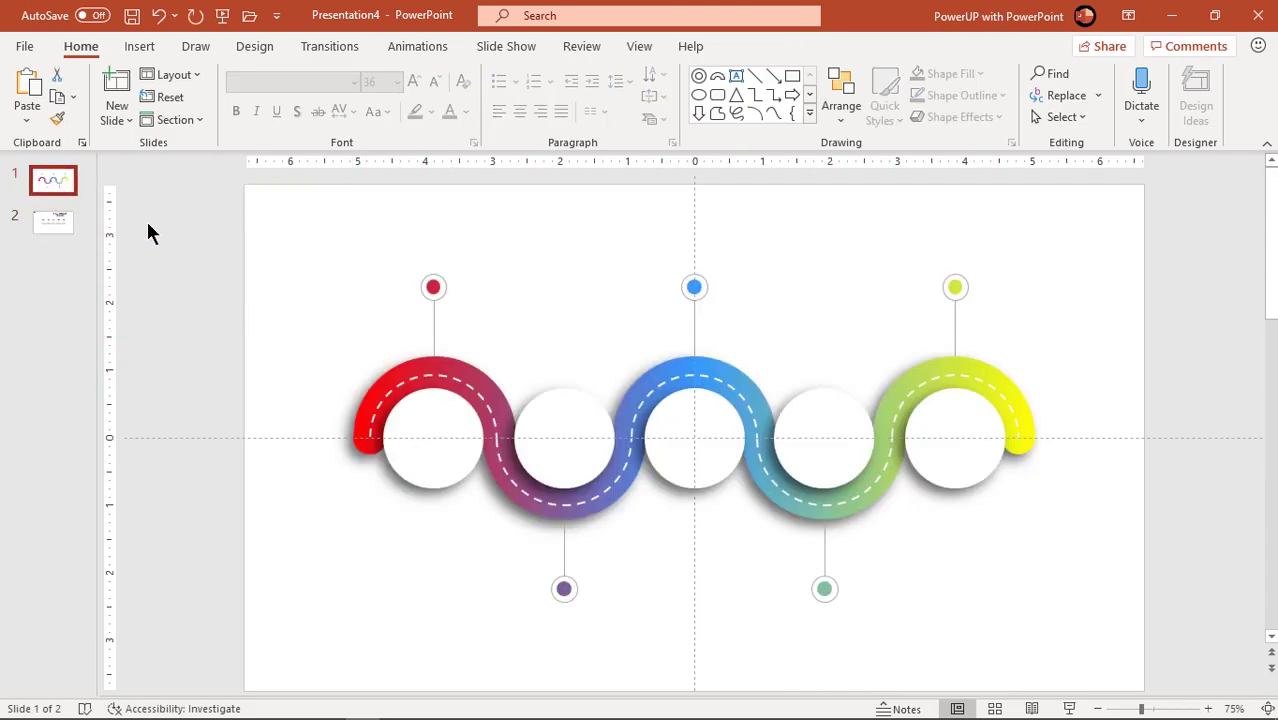
pyautogui.hotkey('ctrl', 'v')
# Move 01 into the first red circle and 05 into the last circle.
pyautogui.moveTo(485, 355); pyautogui.dragTo(453, 514)
pyautogui.click(456, 560)
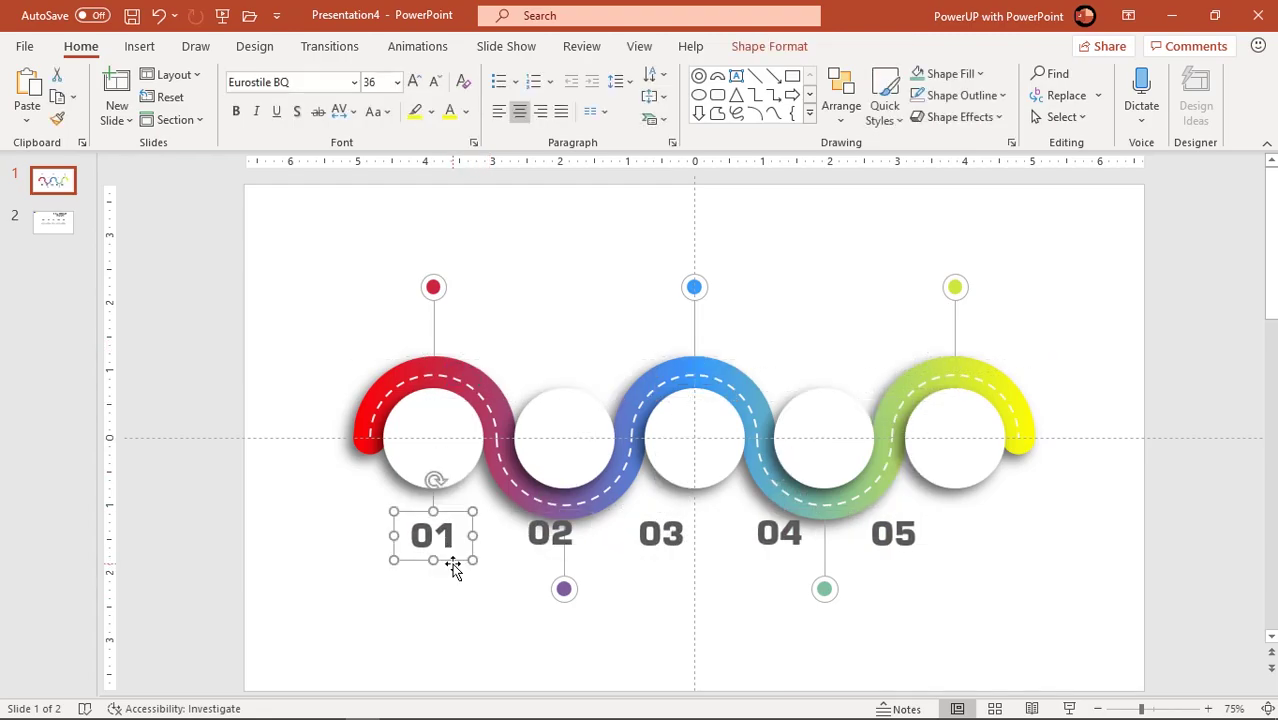
pyautogui.moveTo(456, 560); pyautogui.dragTo(453, 463)
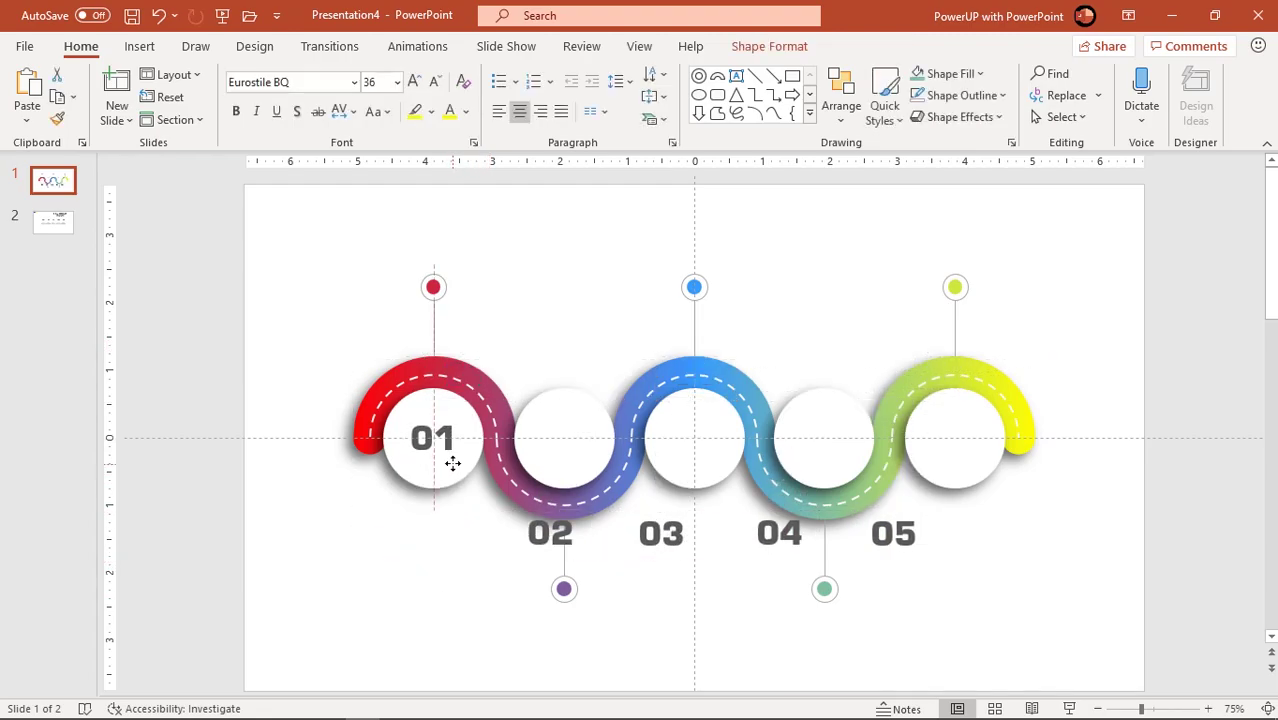
pyautogui.click(920, 548)
pyautogui.moveTo(921, 556); pyautogui.dragTo(987, 463)
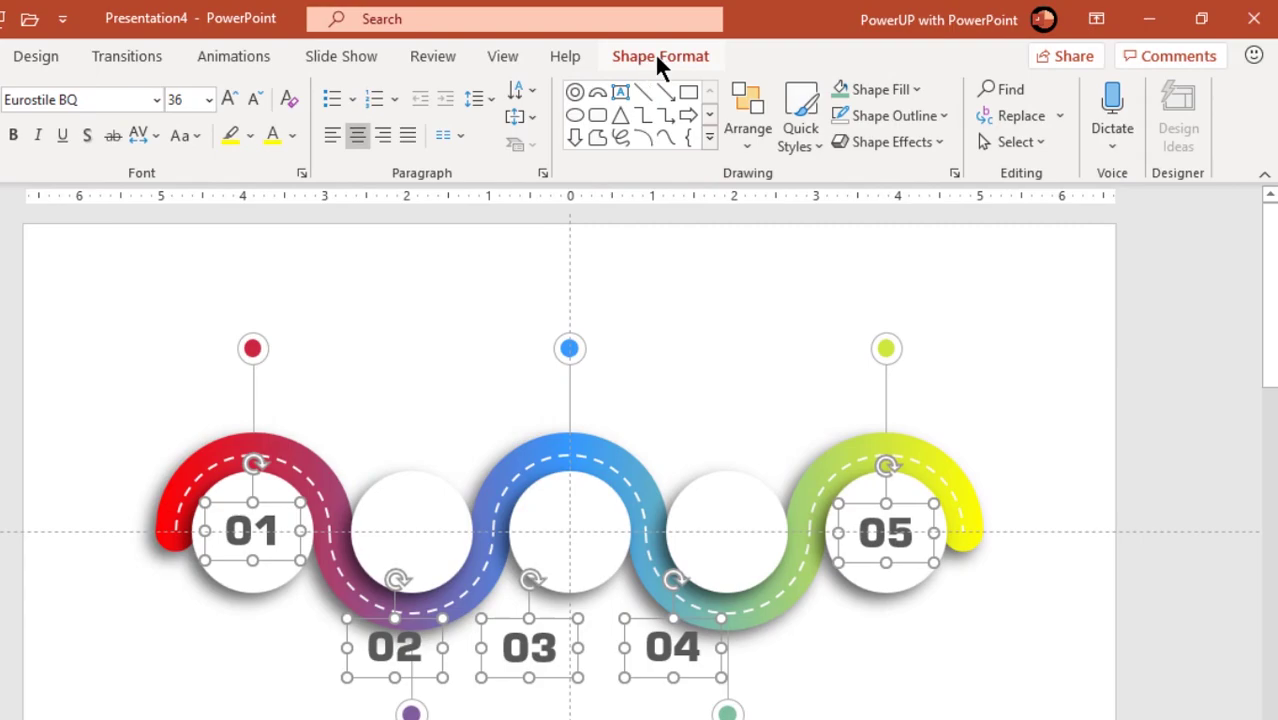
# Align the five numbers' tops and distribute them horizontally across the circles.
pyautogui.click(769, 46)
pyautogui.click(1058, 74)
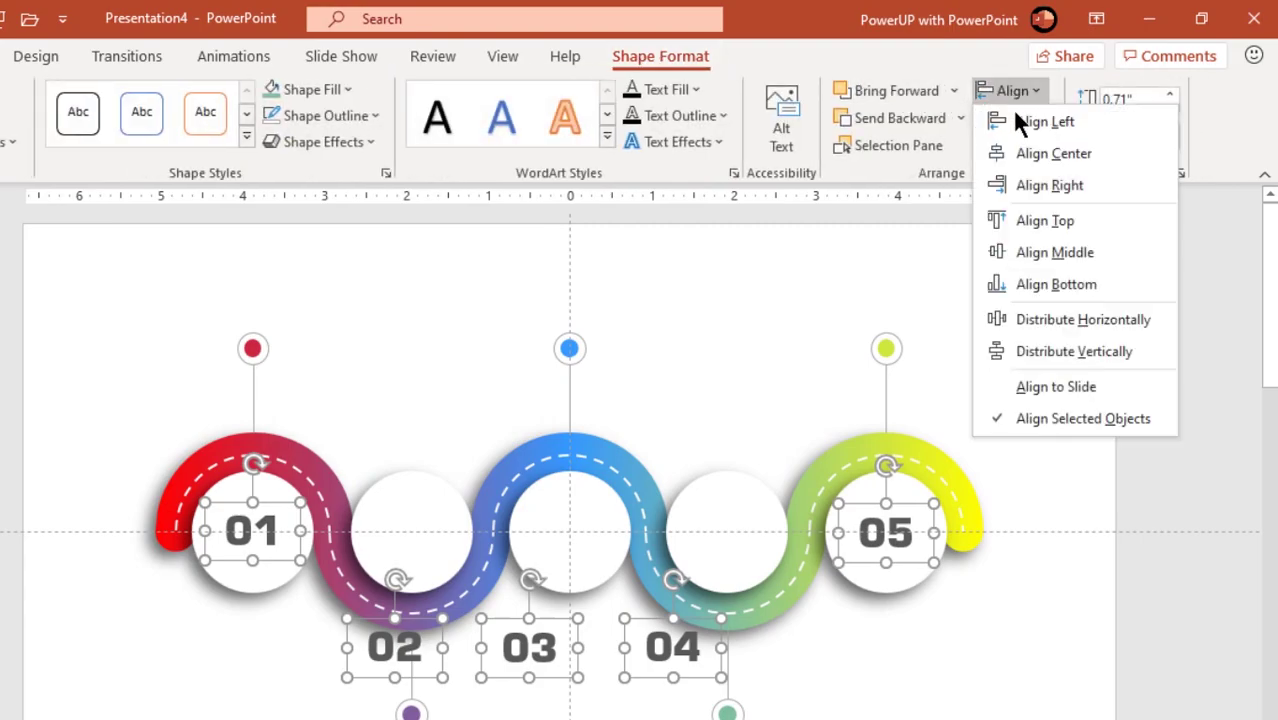
pyautogui.click(1025, 220)
pyautogui.click(1010, 90)
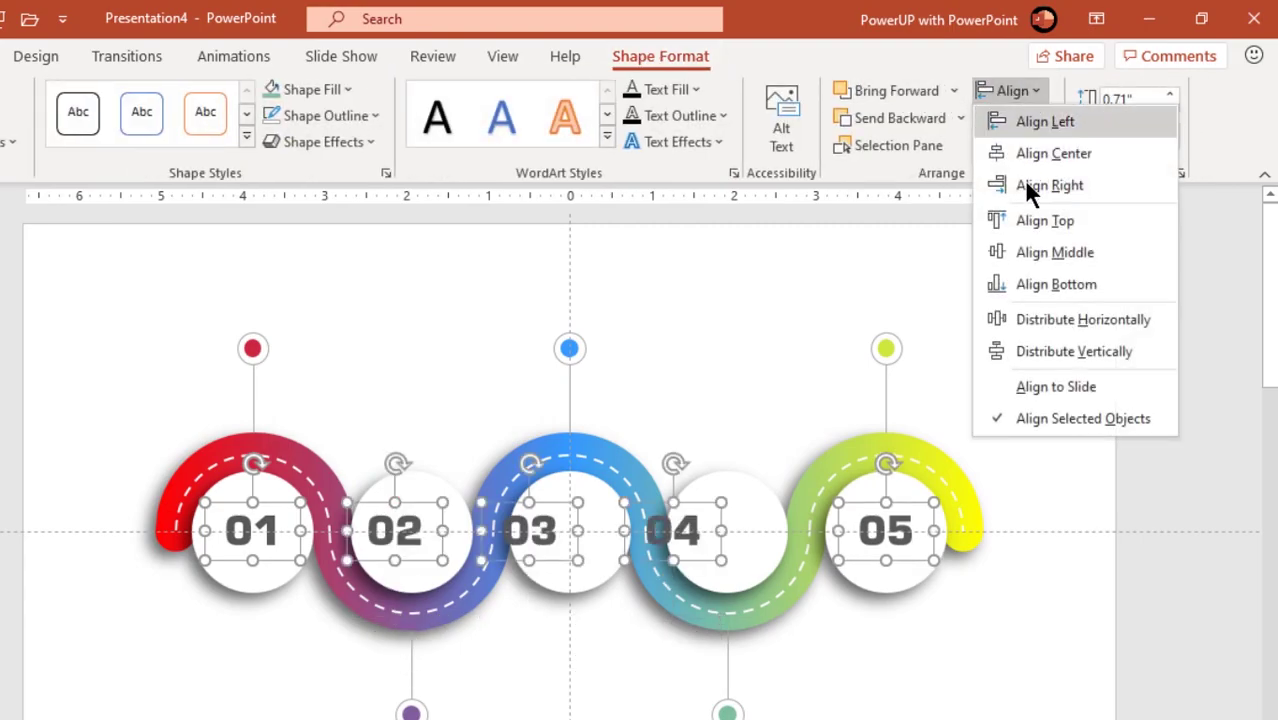
pyautogui.click(1030, 318)
# Colour number 01 red and 02 purple with the Font Color eyedropper.
pyautogui.click(226, 683)
pyautogui.click(249, 525)
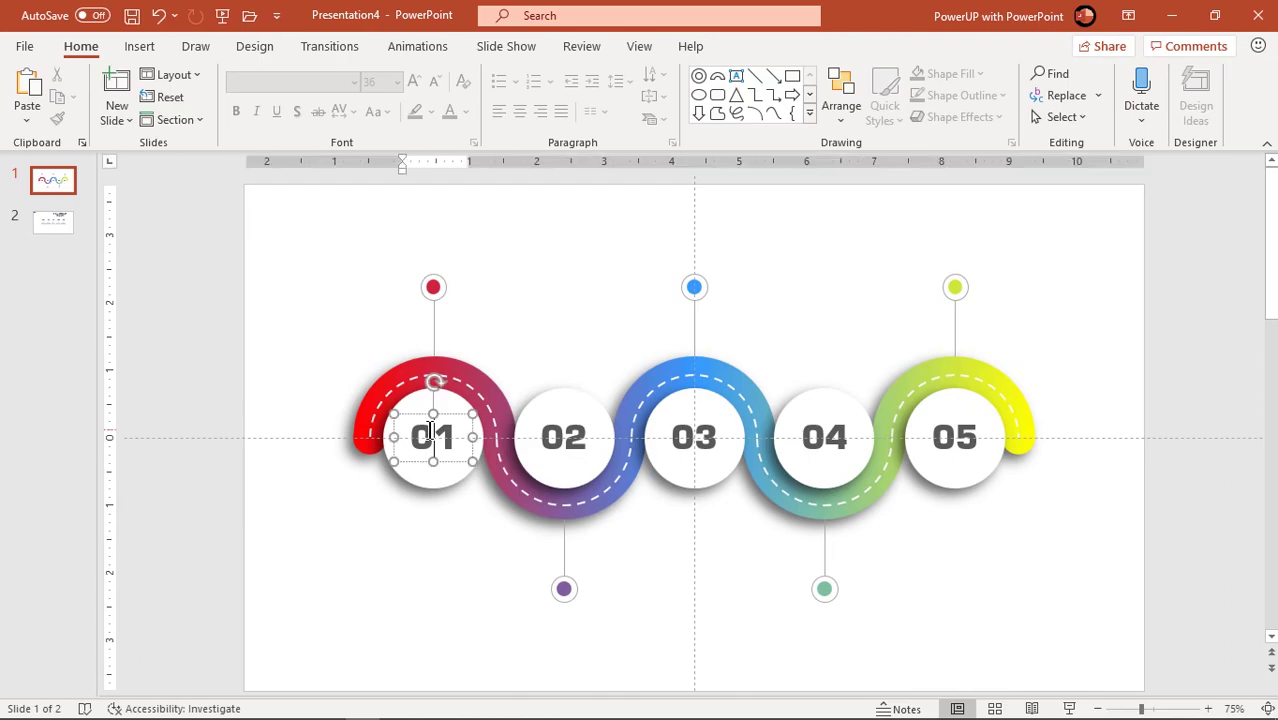
pyautogui.click(436, 415)
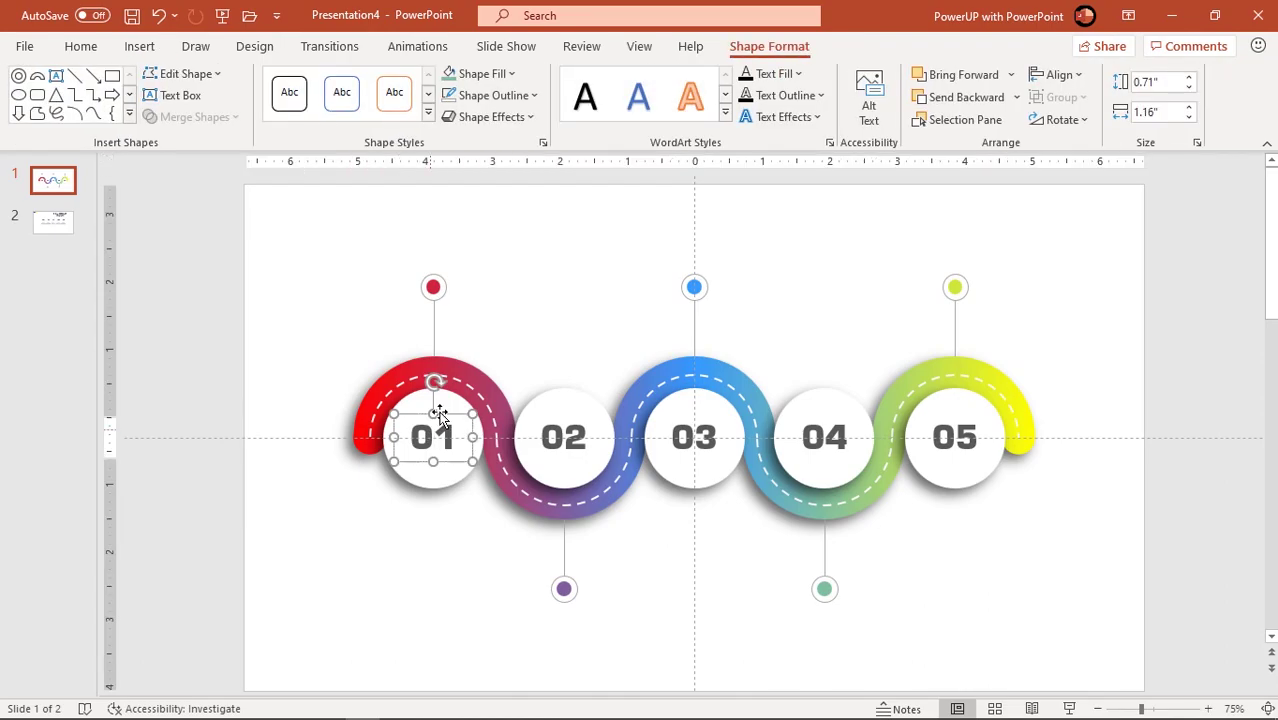
pyautogui.click(80, 47)
pyautogui.click(467, 113)
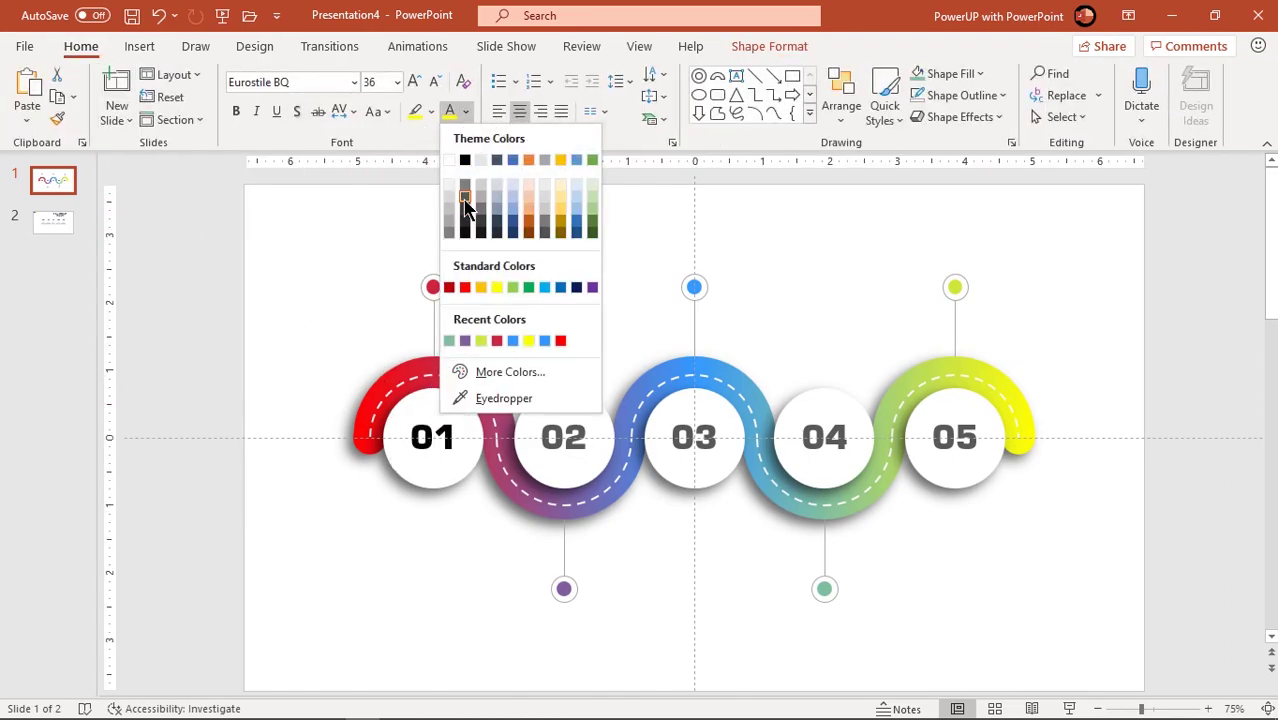
pyautogui.click(470, 397)
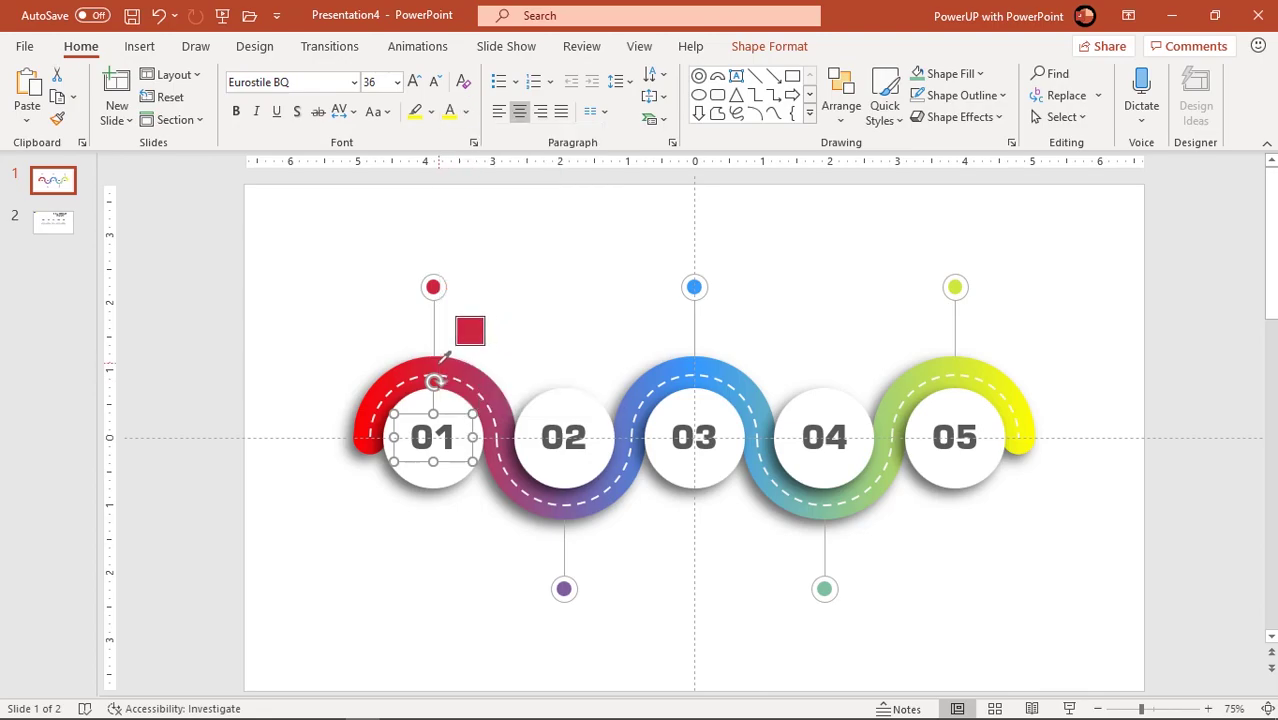
pyautogui.click(565, 430)
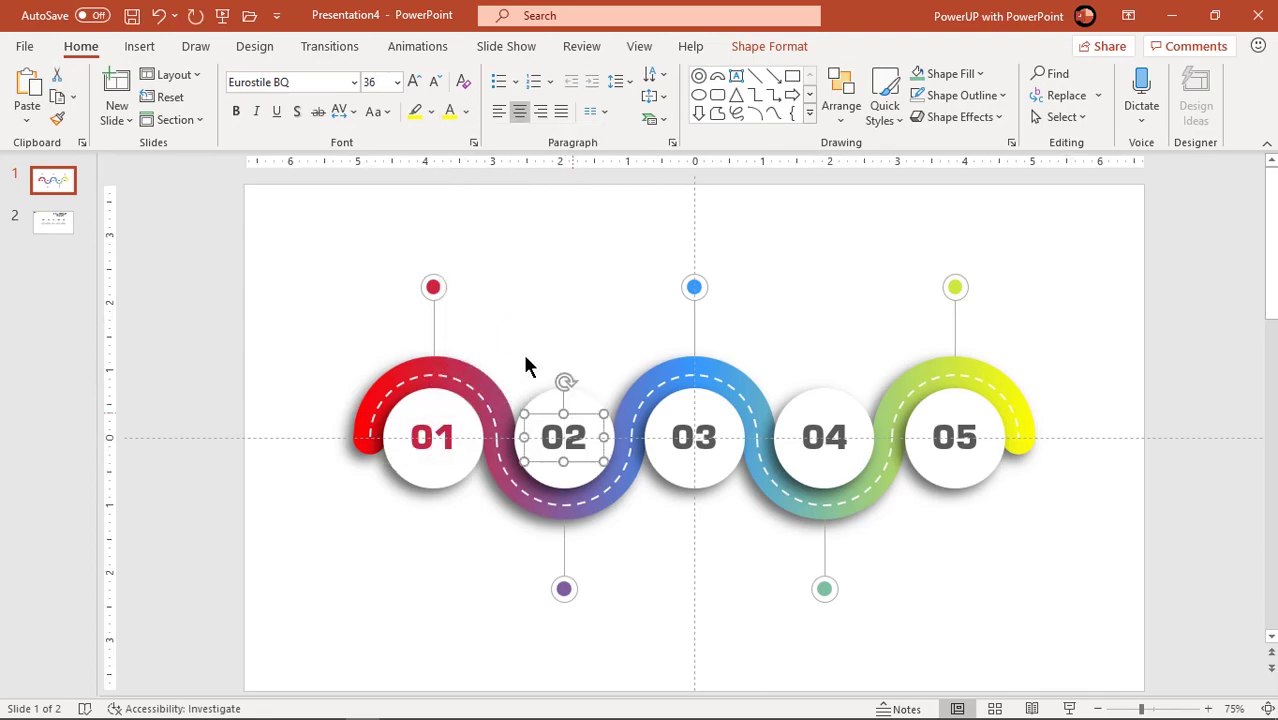
pyautogui.click(466, 112)
pyautogui.click(487, 397)
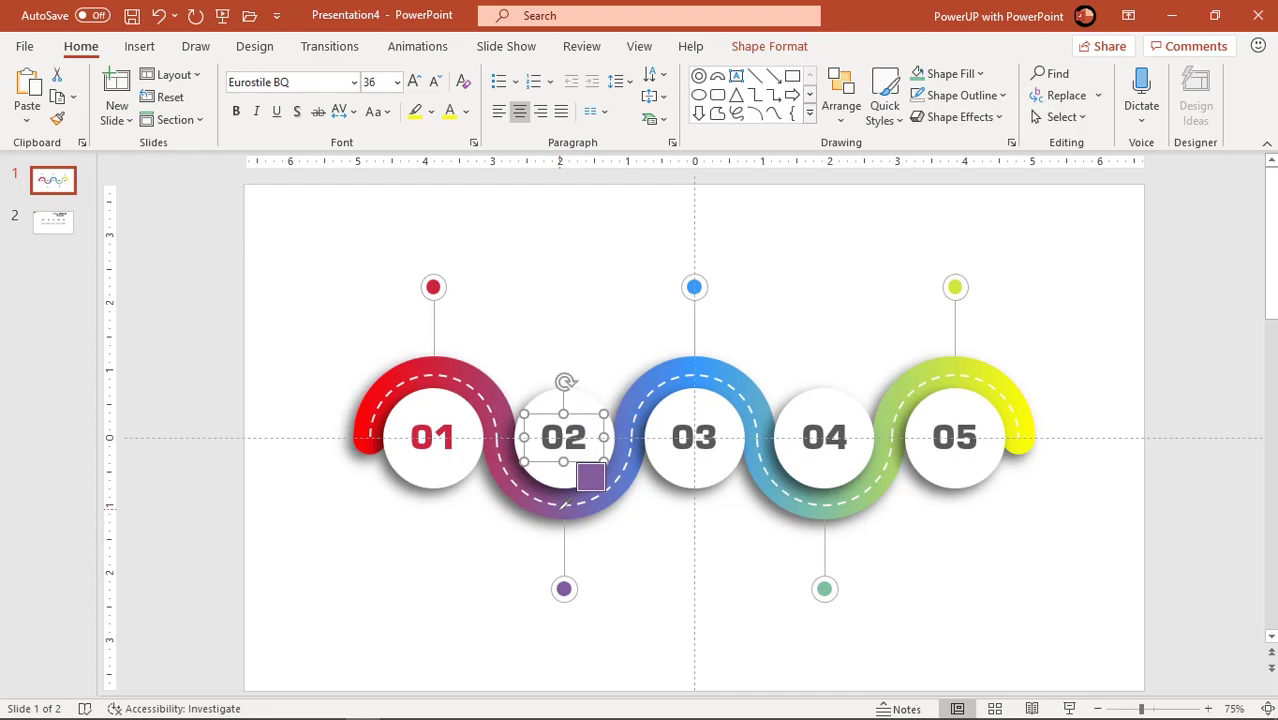
# Colour 03 blue, 04 green and 05 yellow-green to match their road sections.
pyautogui.click(692, 433)
pyautogui.click(466, 112)
pyautogui.click(480, 397)
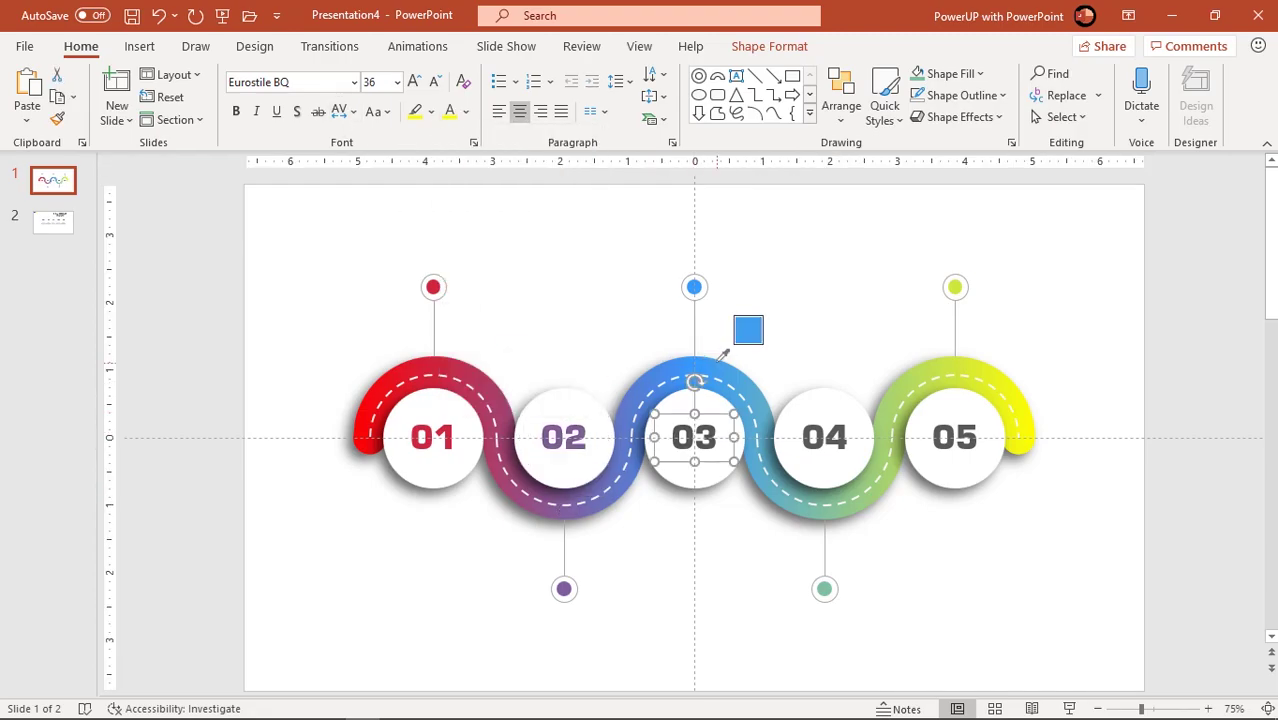
pyautogui.click(735, 345)
pyautogui.click(835, 420)
pyautogui.click(466, 112)
pyautogui.click(485, 397)
pyautogui.click(850, 490)
pyautogui.click(955, 432)
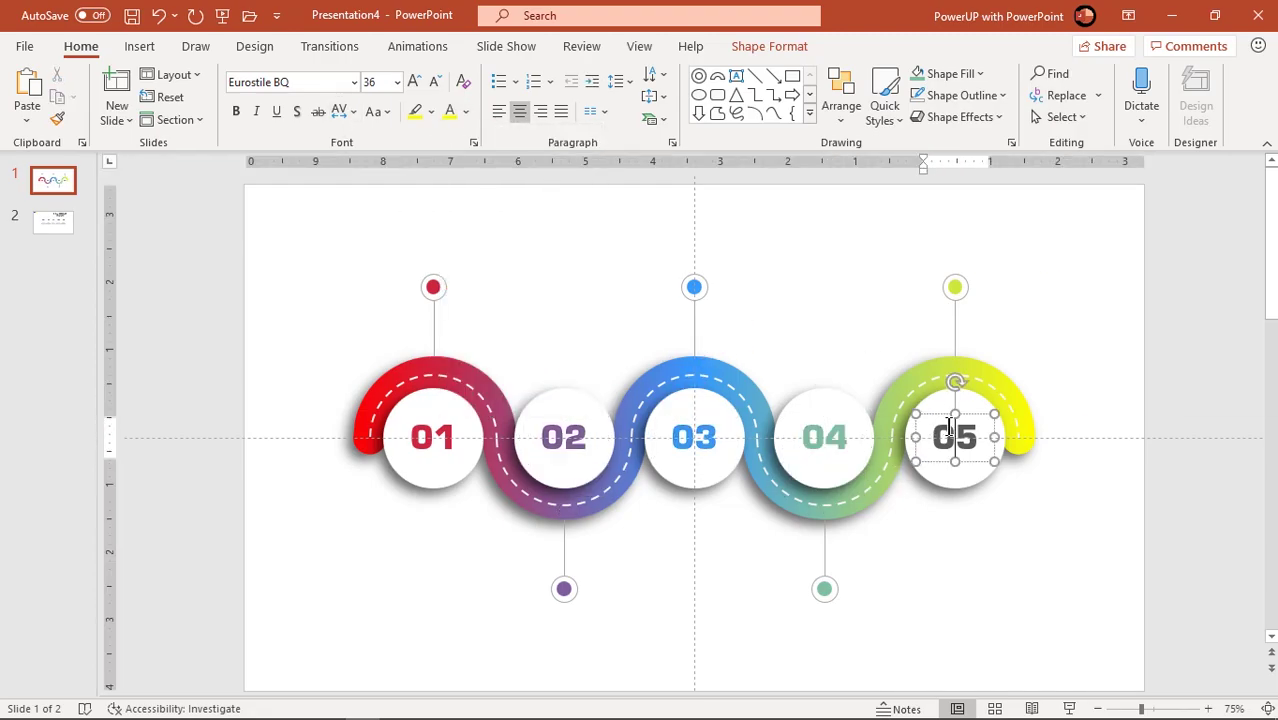
pyautogui.click(960, 363)
pyautogui.click(332, 503)
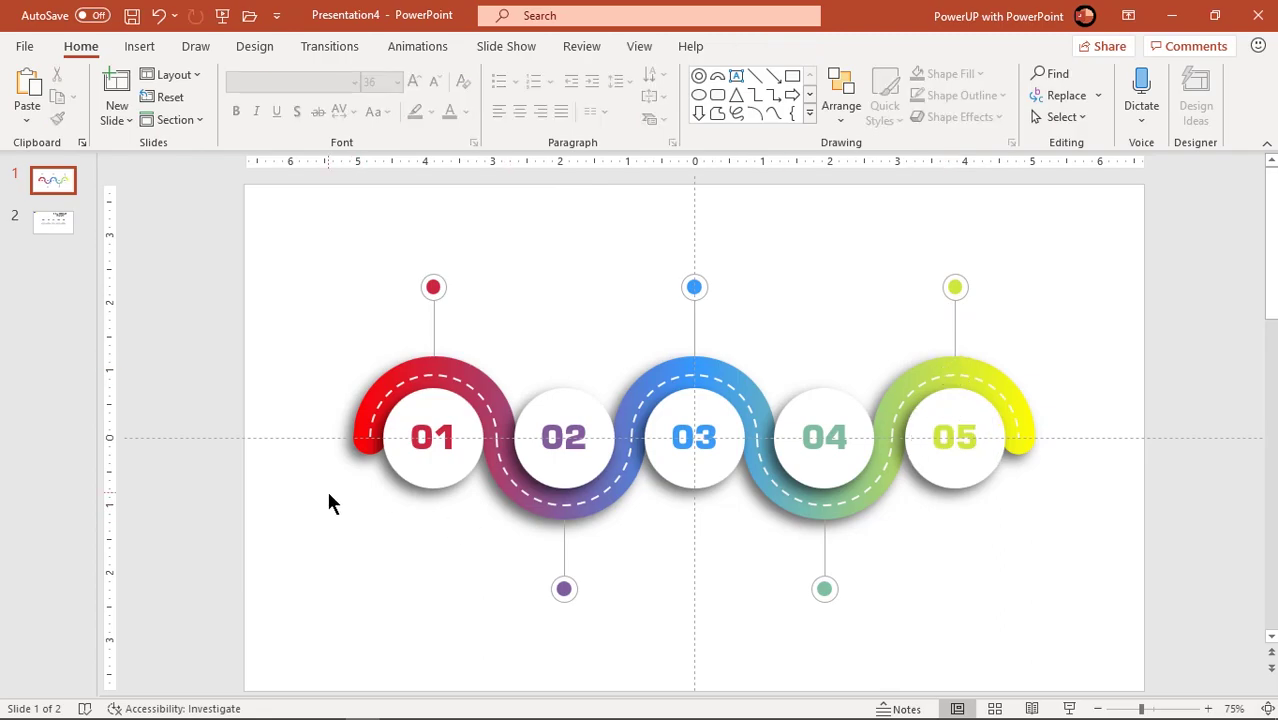
# Copy the five STEP text boxes from slide 2 onto slide 1.
pyautogui.click(55, 225)
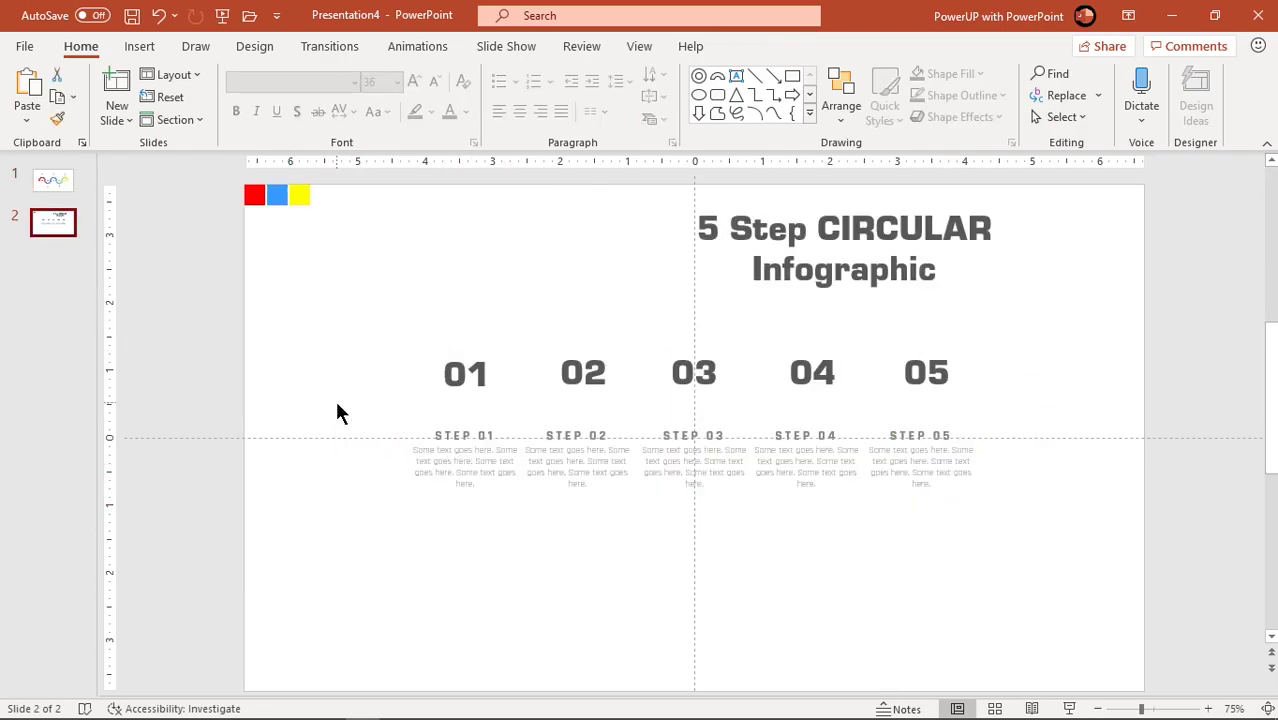
pyautogui.moveTo(338, 412); pyautogui.dragTo(1068, 574)
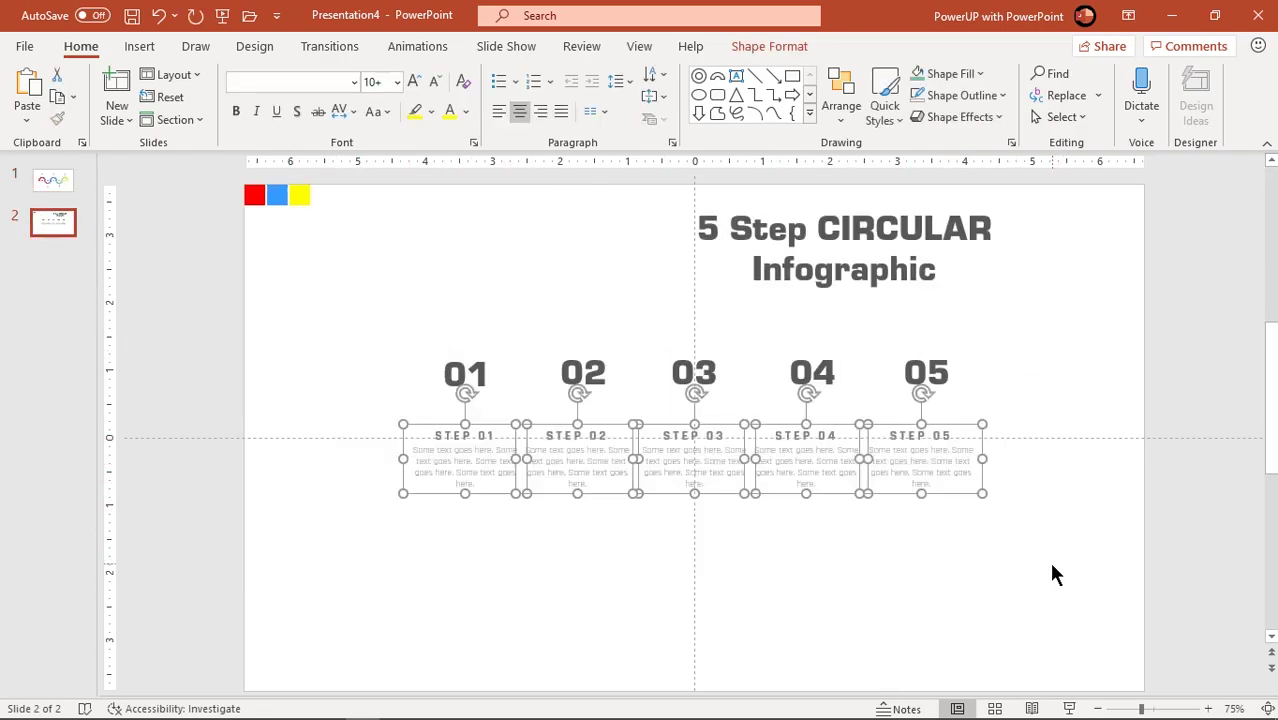
pyautogui.click(56, 185)
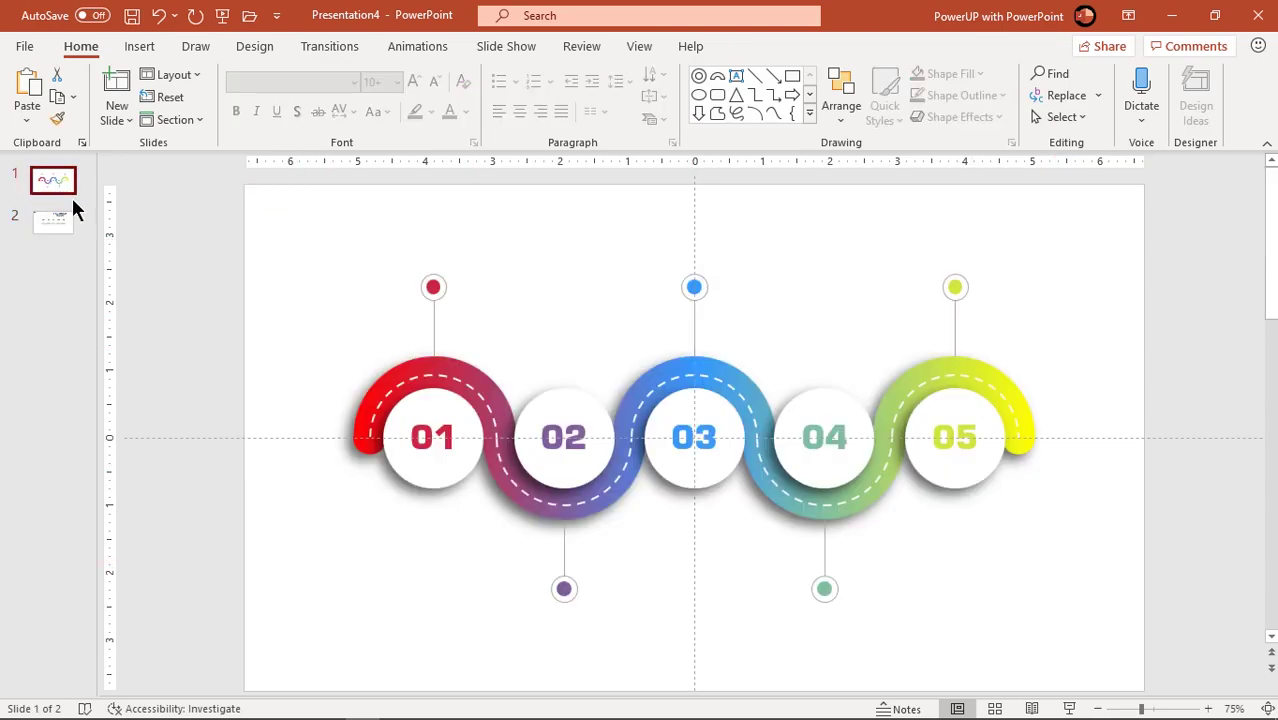
pyautogui.hotkey('ctrl', 'v')
pyautogui.moveTo(442, 491); pyautogui.dragTo(414, 669)
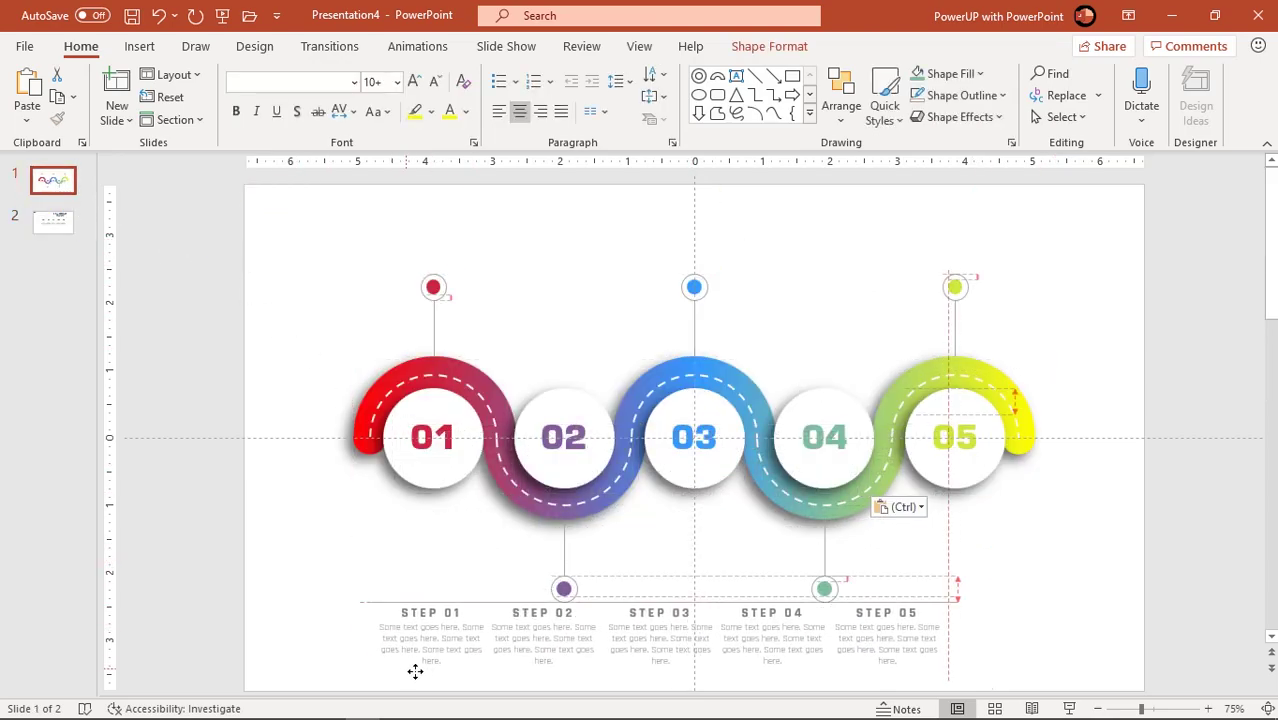
# Place STEP 01, 03 and 05 above the top pins, STEP 02 and 04 below the bottom pins.
pyautogui.moveTo(419, 618); pyautogui.dragTo(465, 206)
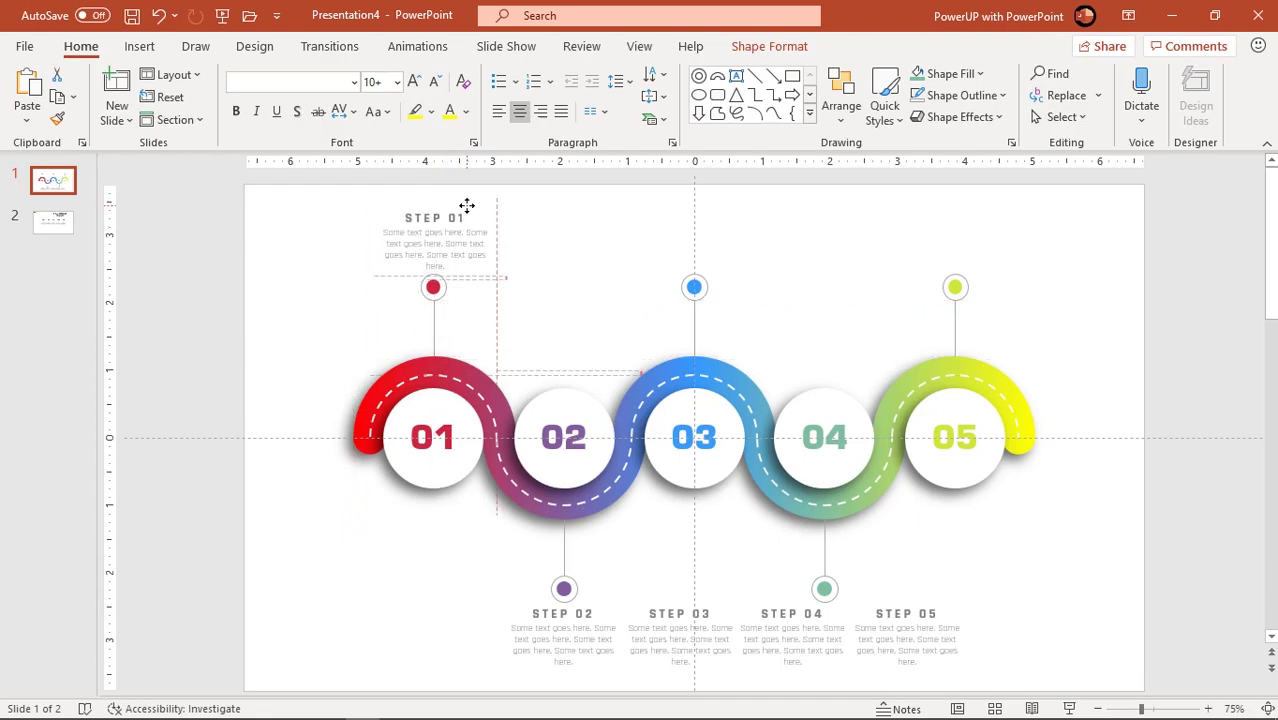
pyautogui.click(712, 607)
pyautogui.moveTo(712, 607); pyautogui.dragTo(725, 206)
pyautogui.moveTo(876, 617); pyautogui.dragTo(974, 204)
pyautogui.moveTo(824, 673); pyautogui.dragTo(859, 673)
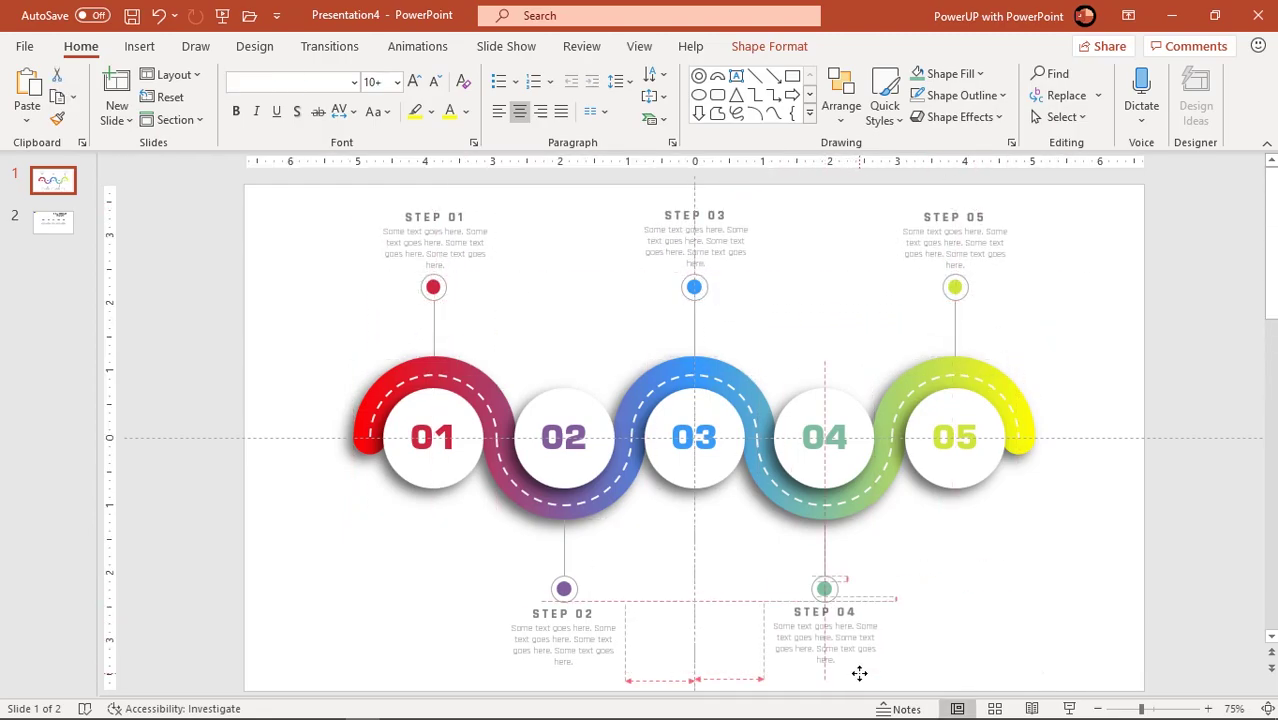
pyautogui.click(584, 628)
pyautogui.moveTo(596, 671); pyautogui.dragTo(596, 669)
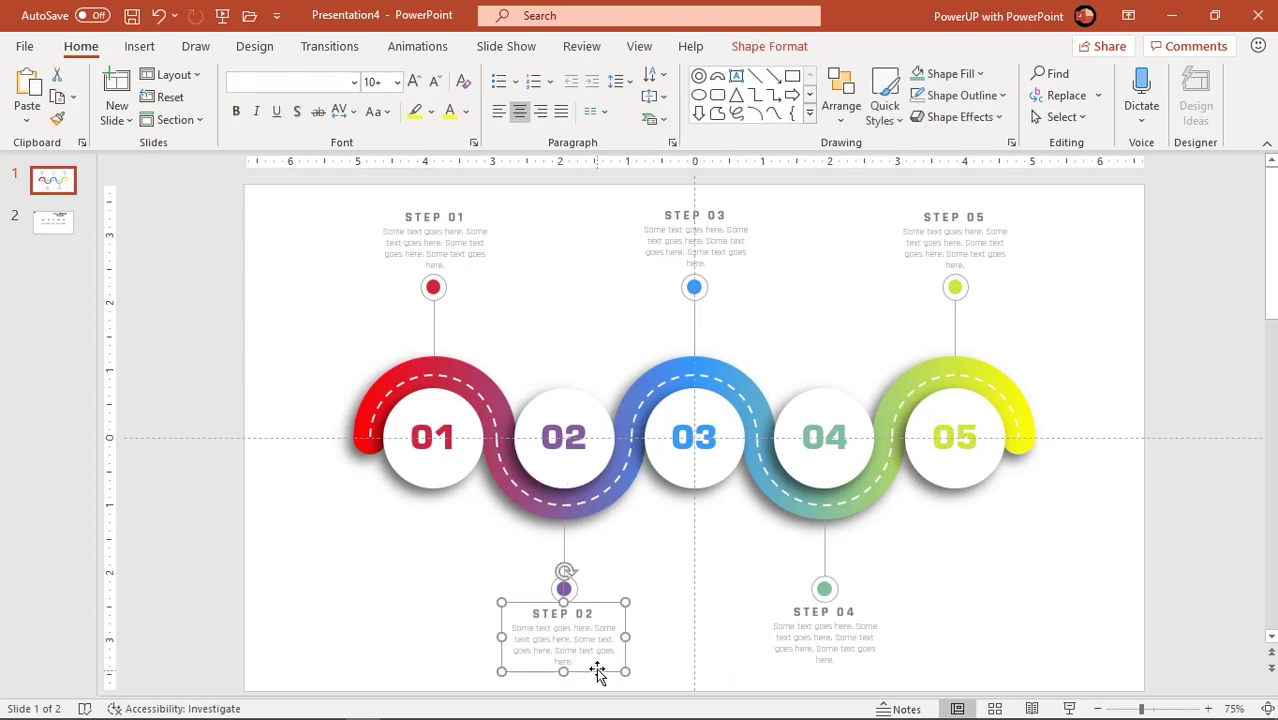
pyautogui.click(381, 599)
pyautogui.click(53, 220)
# Paste the '5 Step CIRCULAR Infographic' title at slide 1's lower left, wrapped onto two lines.
pyautogui.click(880, 285)
pyautogui.hotkey('ctrl', 'c')
pyautogui.click(53, 180)
pyautogui.hotkey('ctrl', 'v')
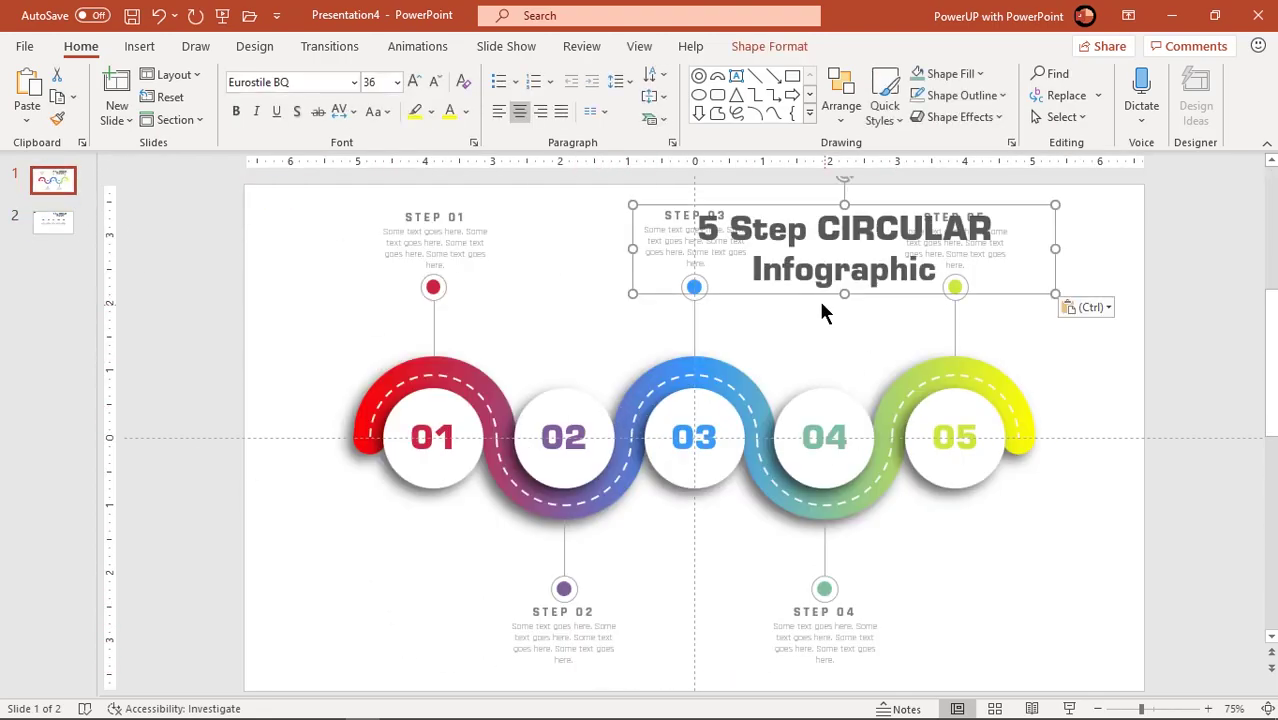
pyautogui.moveTo(815, 292); pyautogui.dragTo(349, 626)
pyautogui.moveTo(513, 622); pyautogui.dragTo(501, 645)
pyautogui.click(347, 674)
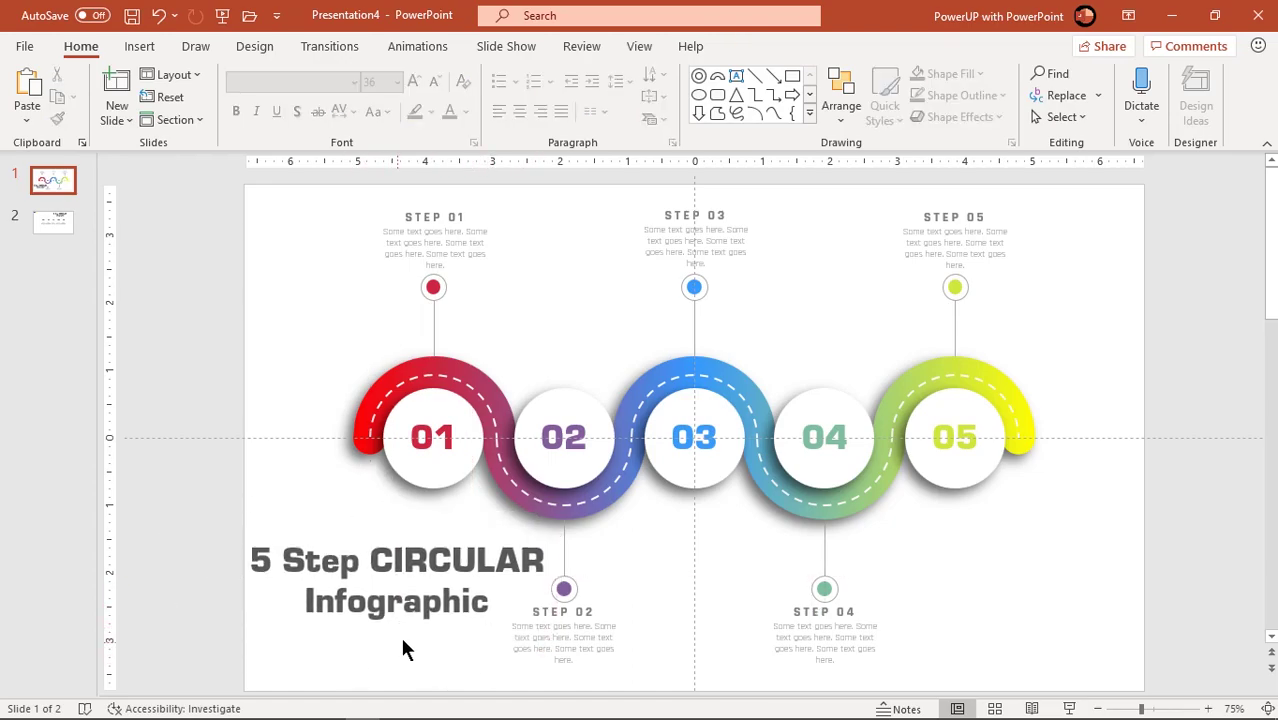